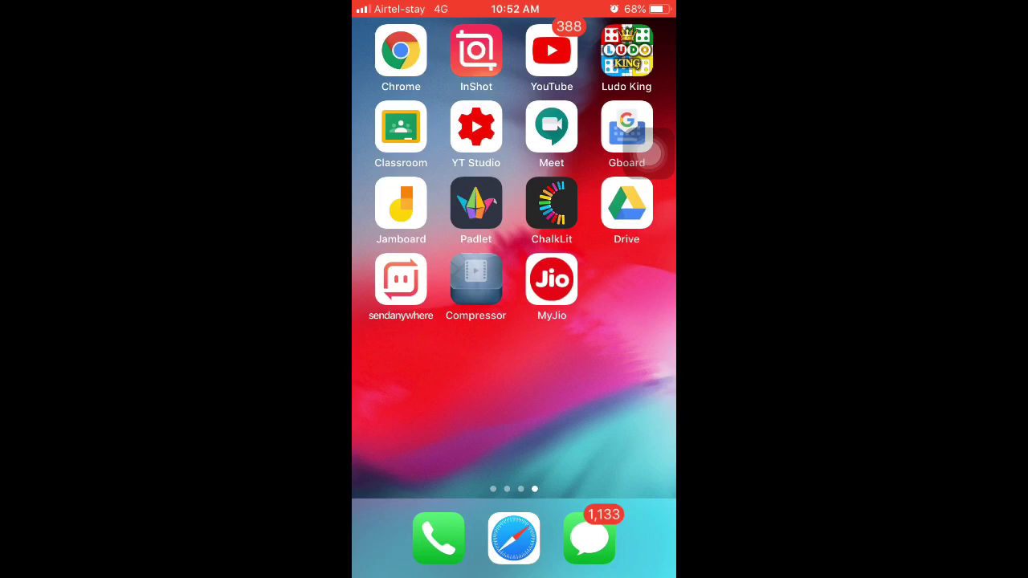
Launch Chrome from the home screen to show the 'google form' search results
left_click(401, 50)
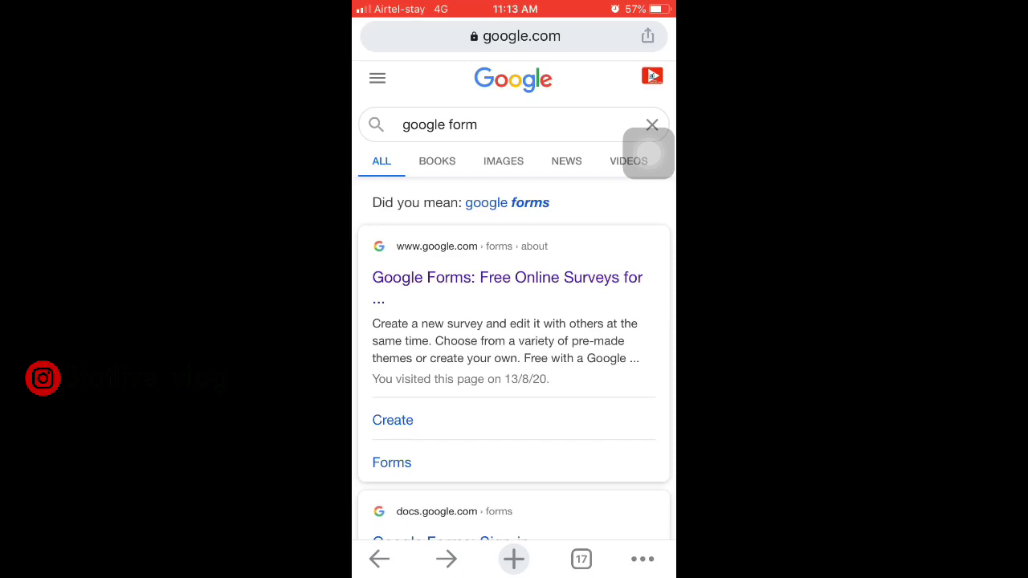
Scroll through the search results and the Google Forms landing page
scroll(514, 321, "down", 3)
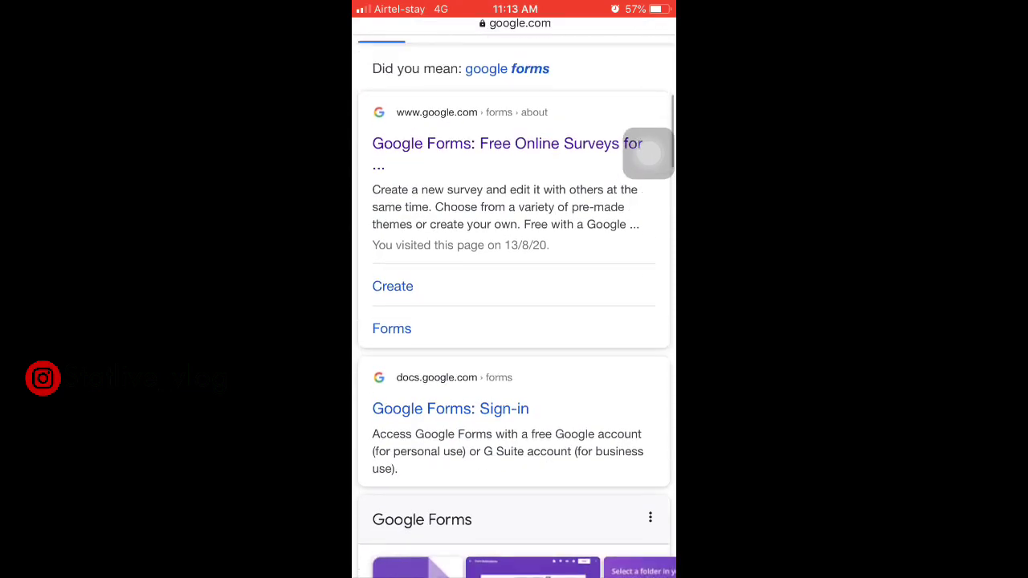
scroll(514, 322, "up", 2)
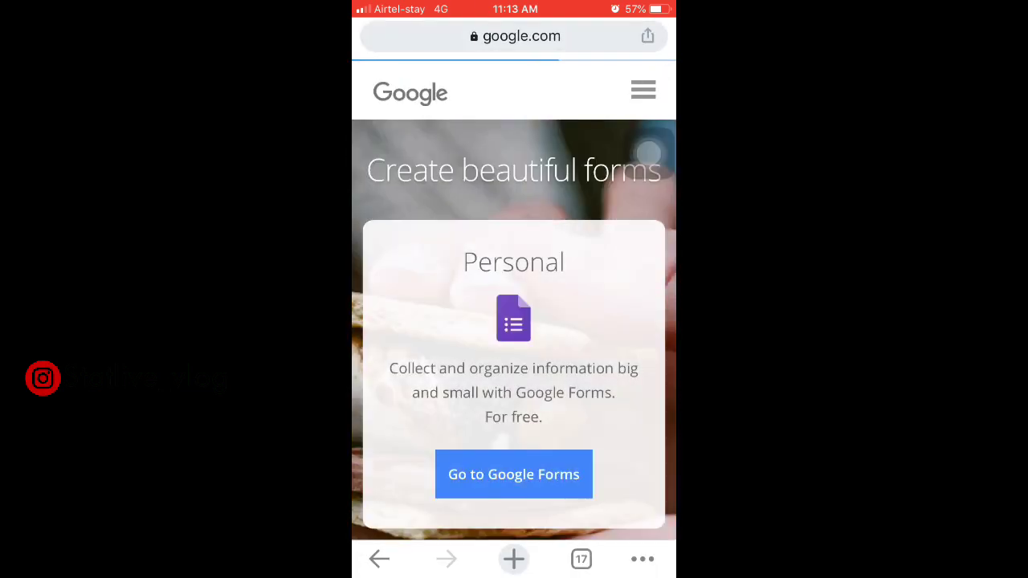
scroll(514, 322, "down", 1)
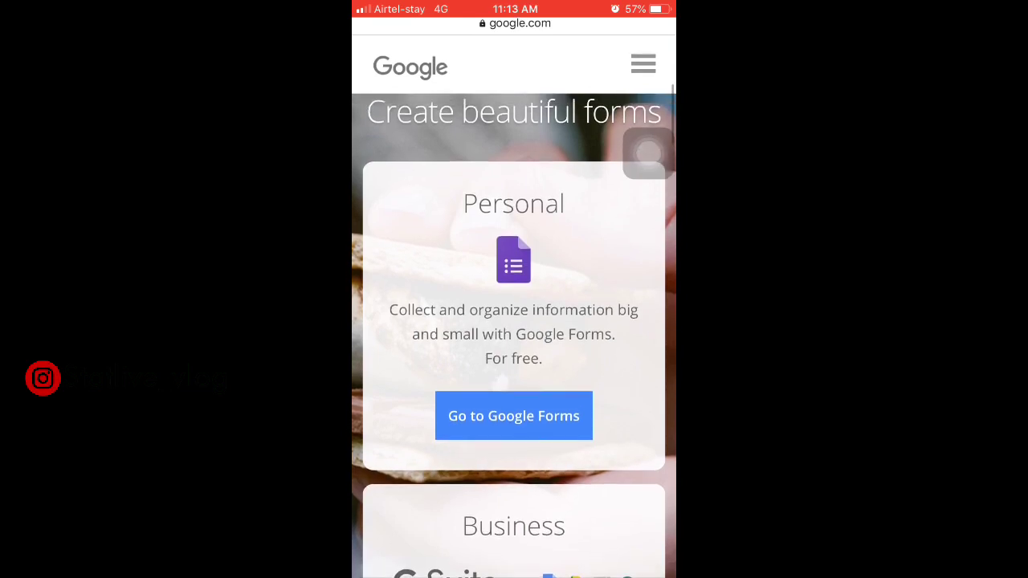
scroll(514, 321, "down", 2)
scroll(514, 321, "down", 2)
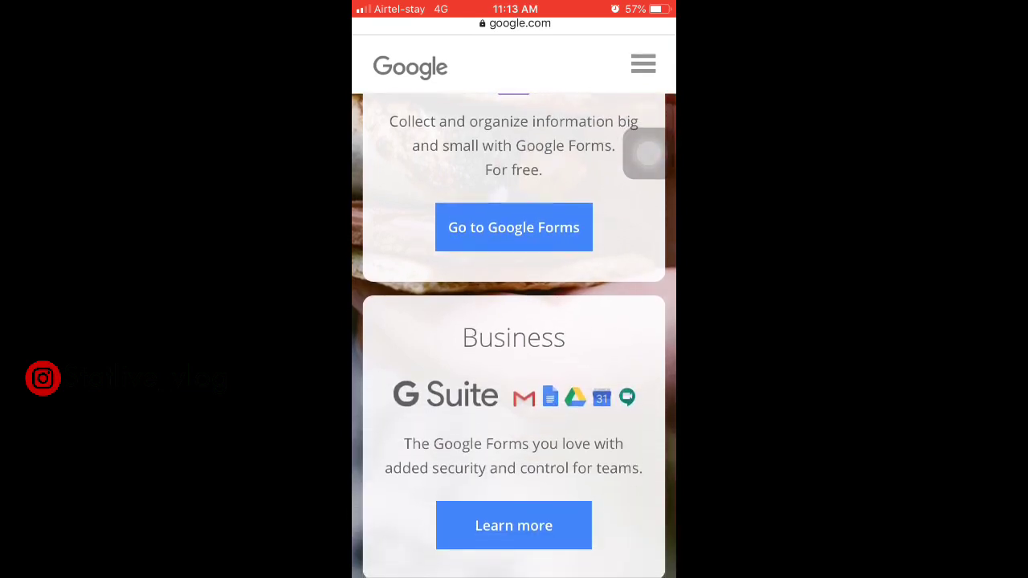
scroll(514, 321, "up", 3)
Enter Google Forms, create a blank form and select its Untitled Question card
left_click(514, 347)
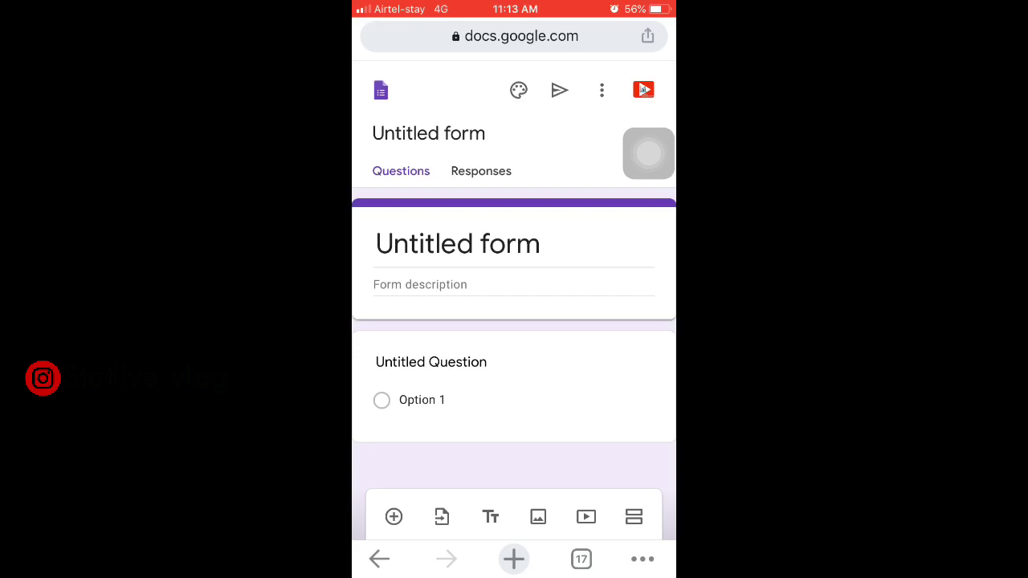
left_click(481, 377)
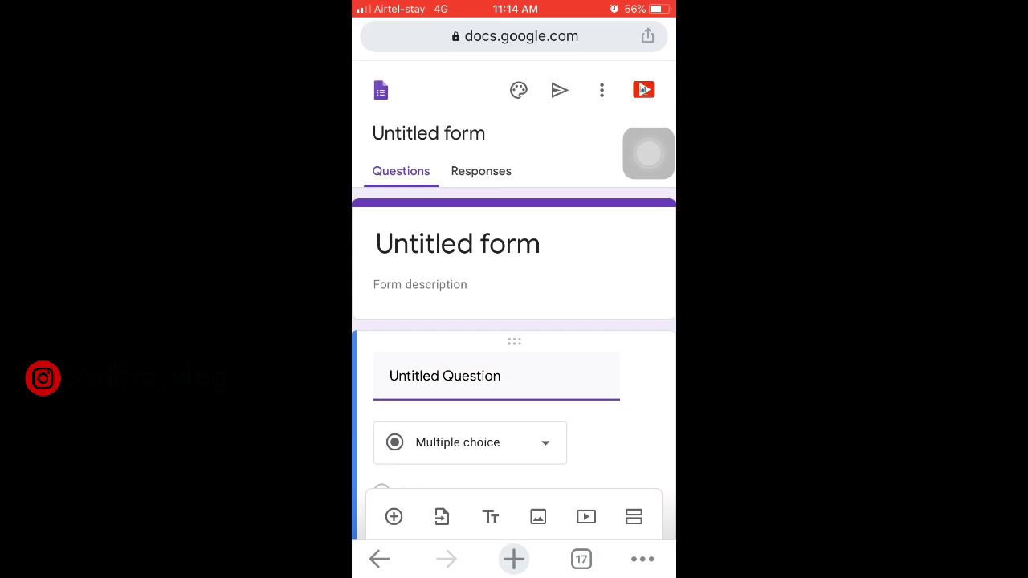
Replace 'Untitled form' with the title 'LKG FIRST TERM EXAM'
left_click(458, 243)
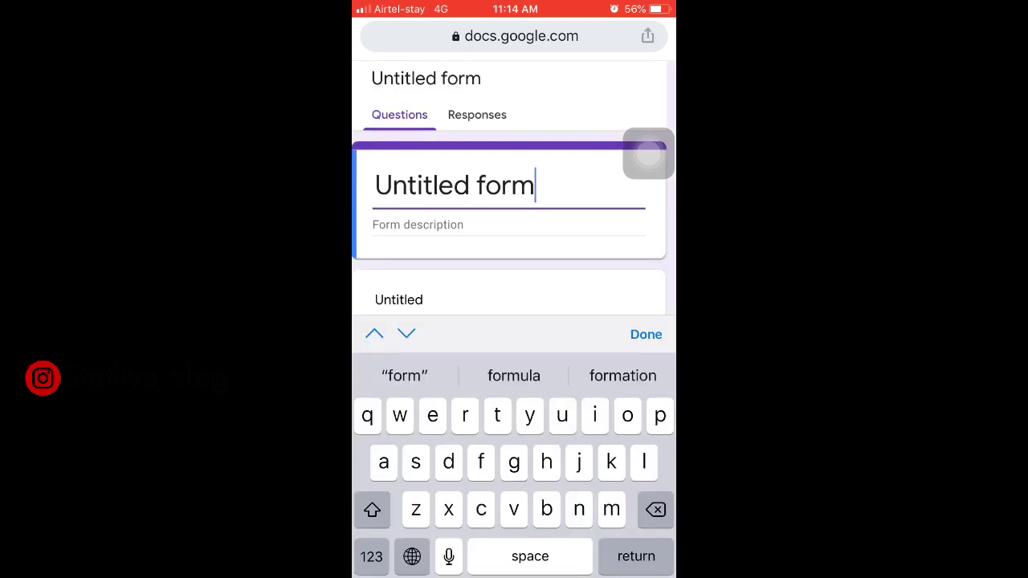
key("BackSpace")
key("BackSpace")
key("BackSpace")
key("BackSpace")
key("BackSpace")
key("BackSpace")
key("BackSpace")
key("BackSpace")
key("BackSpace")
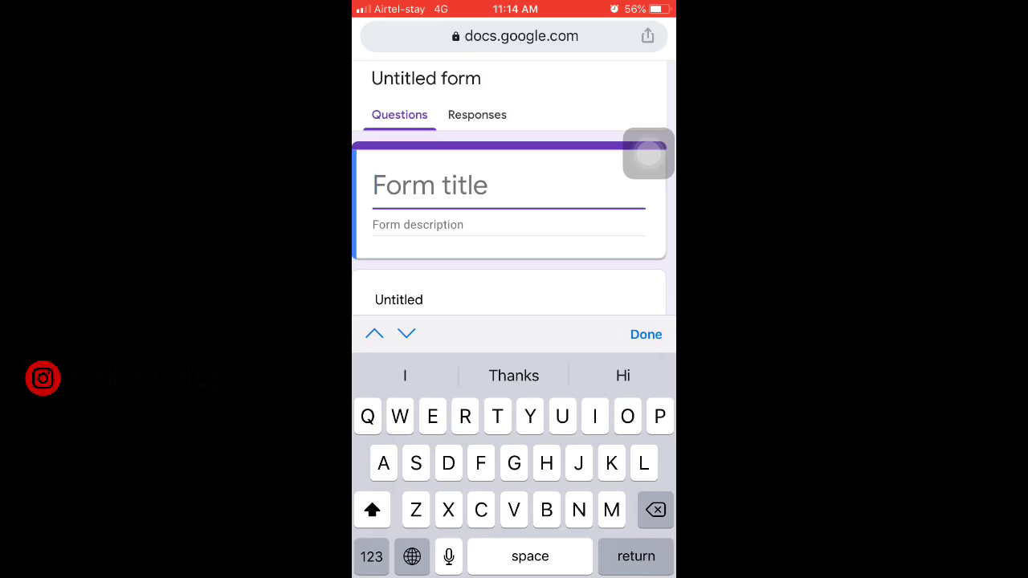
type("LKG FIRST TERM EXAM")
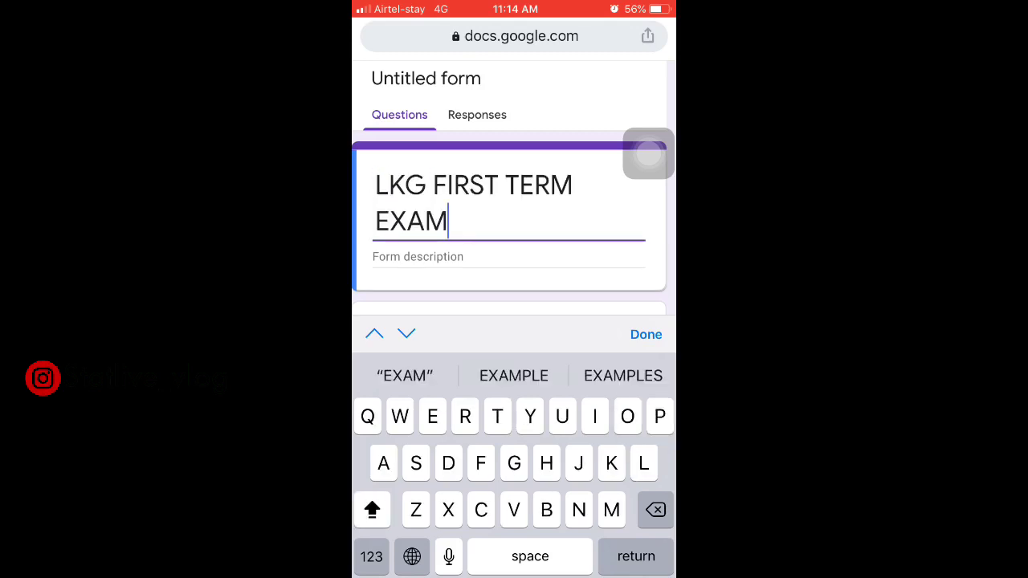
left_click(418, 256)
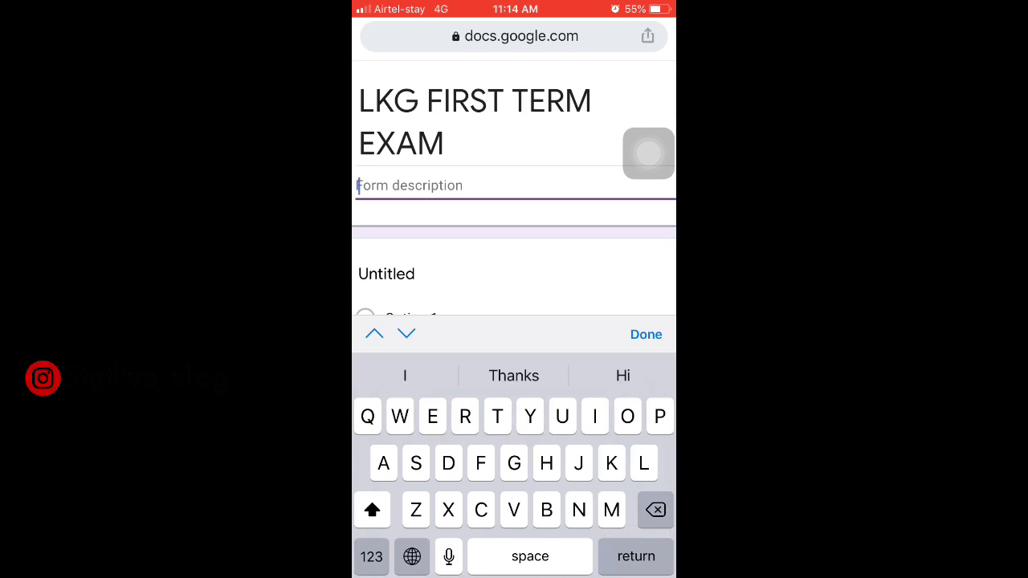
scroll(514, 241, "down", 2)
scroll(514, 241, "up", 5)
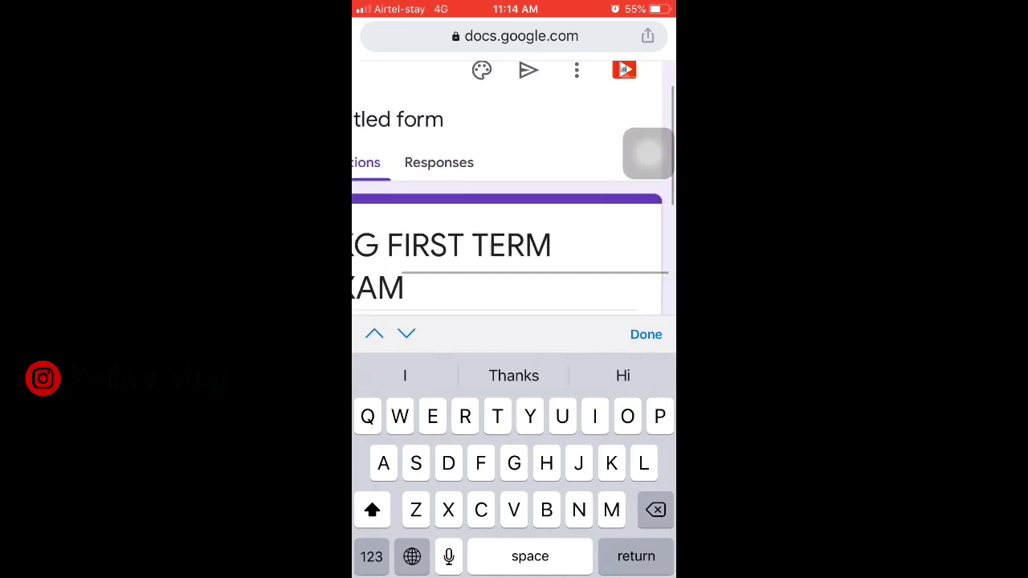
scroll(514, 187, "left", 2)
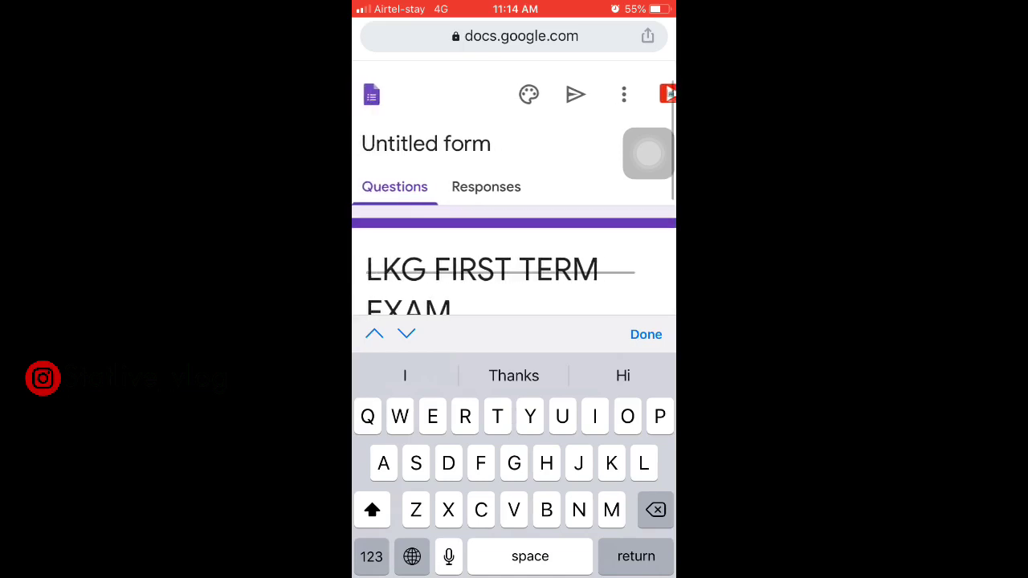
scroll(513, 193, "up", 1)
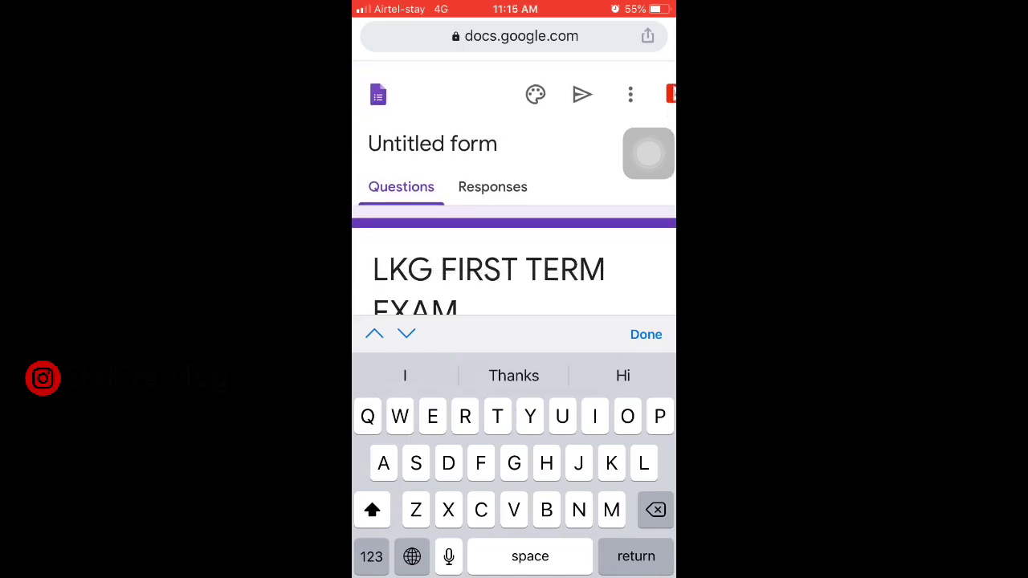
scroll(514, 188, "right", 2)
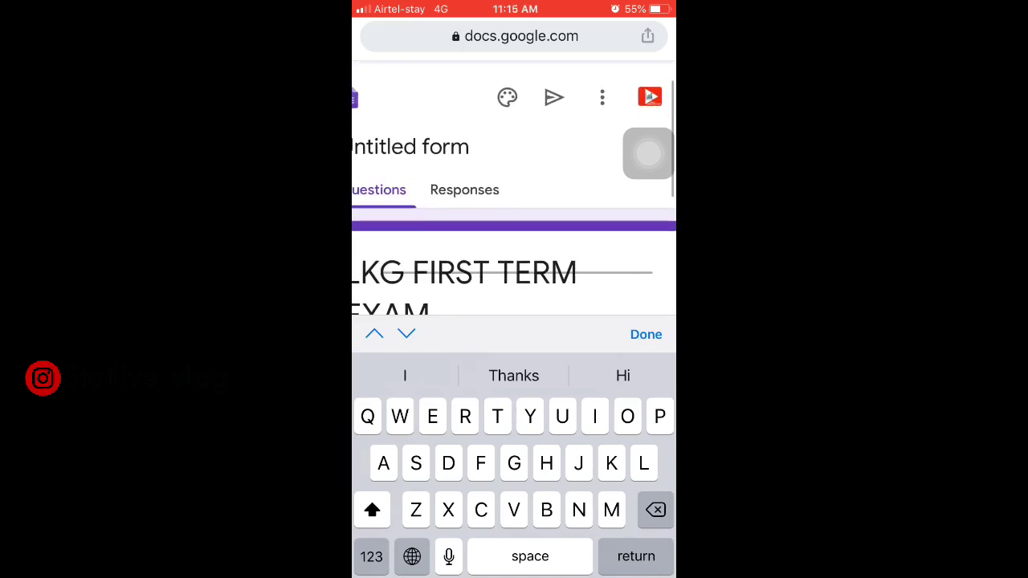
scroll(514, 192, "left", 2)
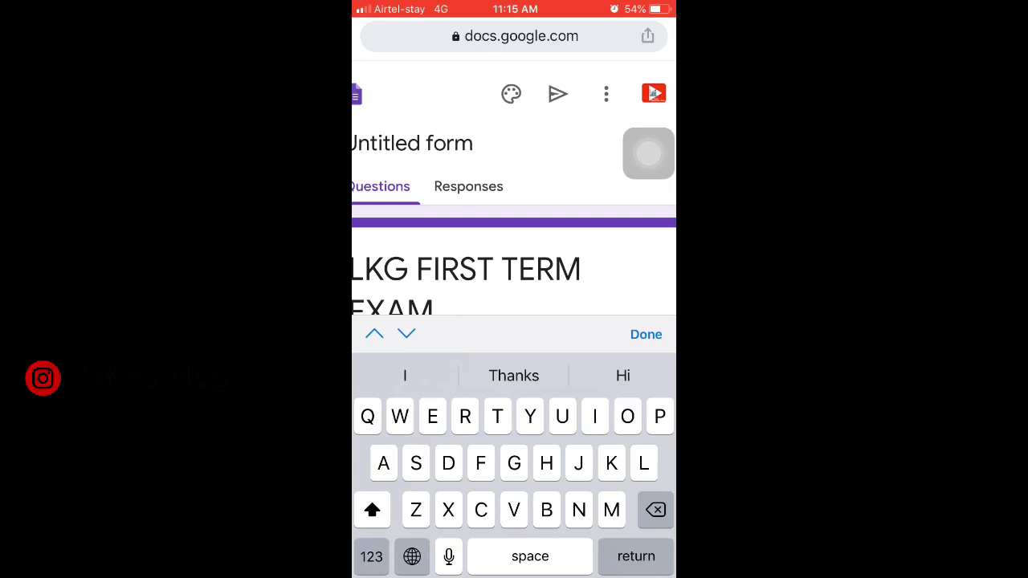
Insert the coloured-pencils header image from the Work and School headers
left_click(645, 334)
left_click(511, 94)
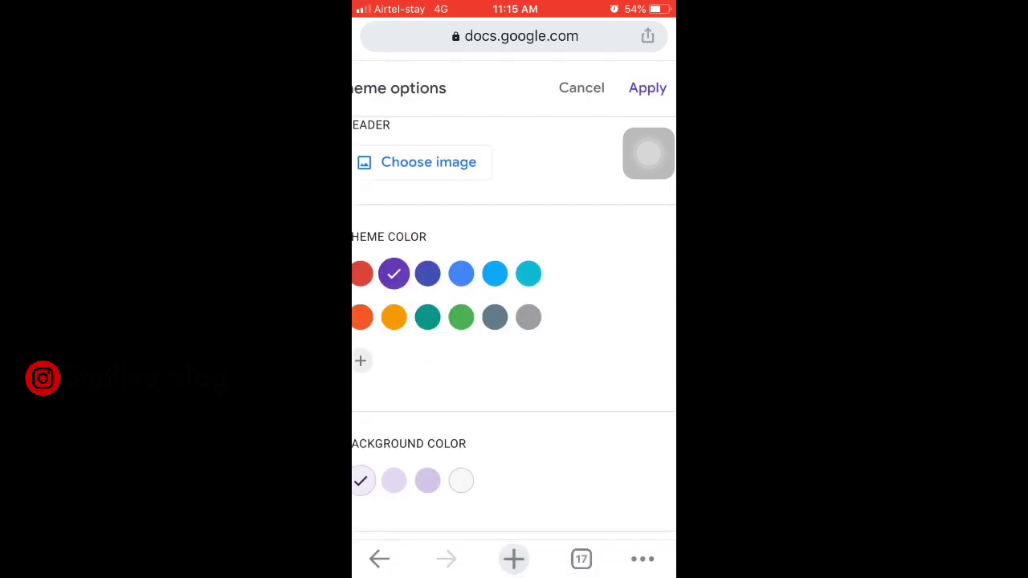
scroll(514, 329, "down", 2)
scroll(514, 329, "up", 2)
left_click(581, 88)
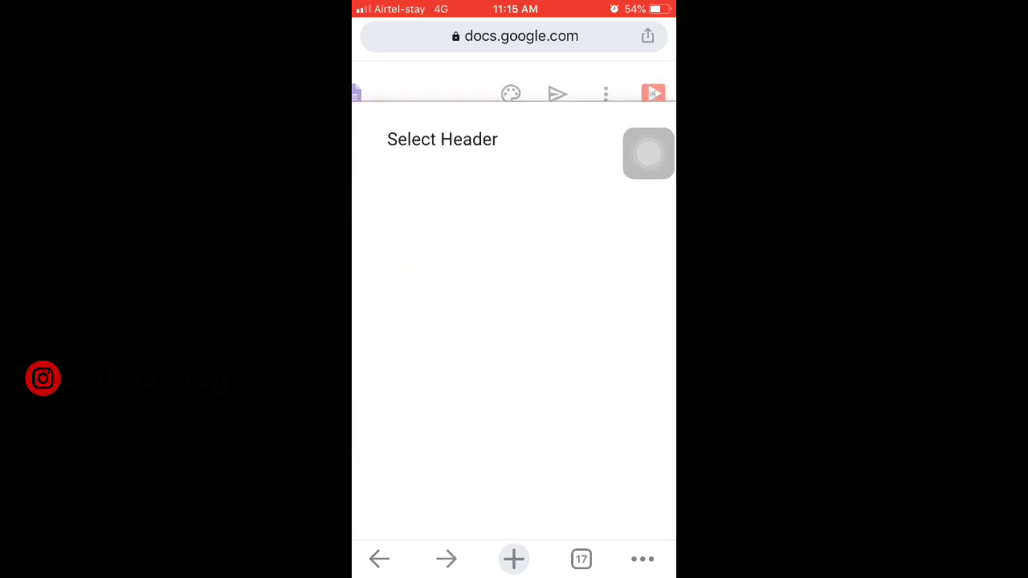
scroll(417, 446, "down", 2)
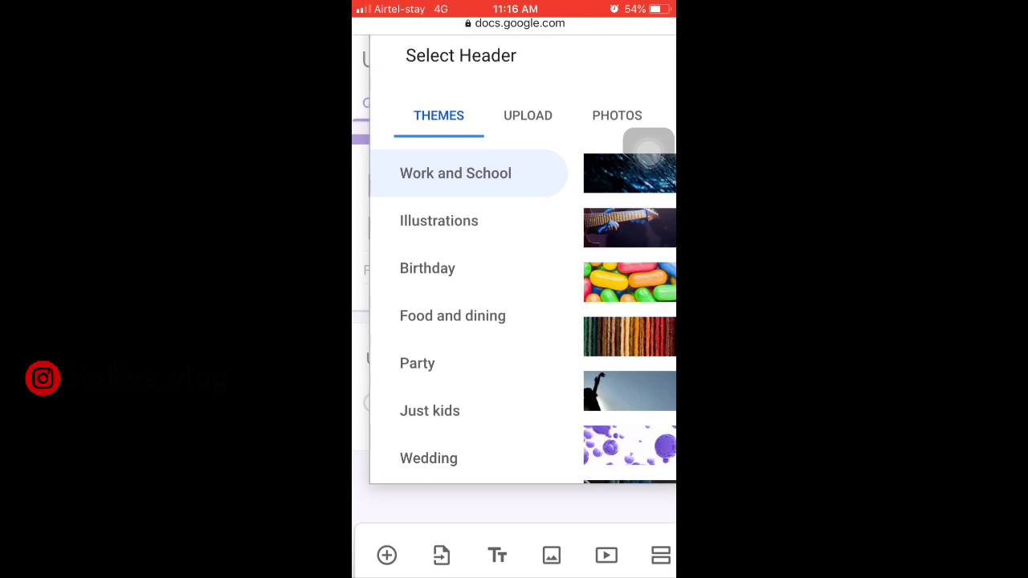
left_click(455, 173)
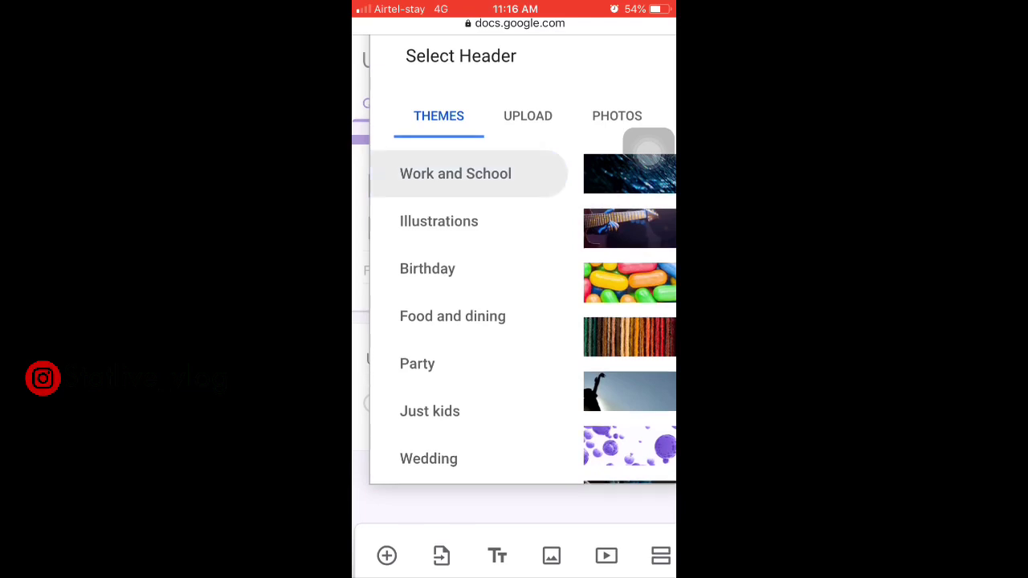
left_click_drag(428, 268, 408, 334)
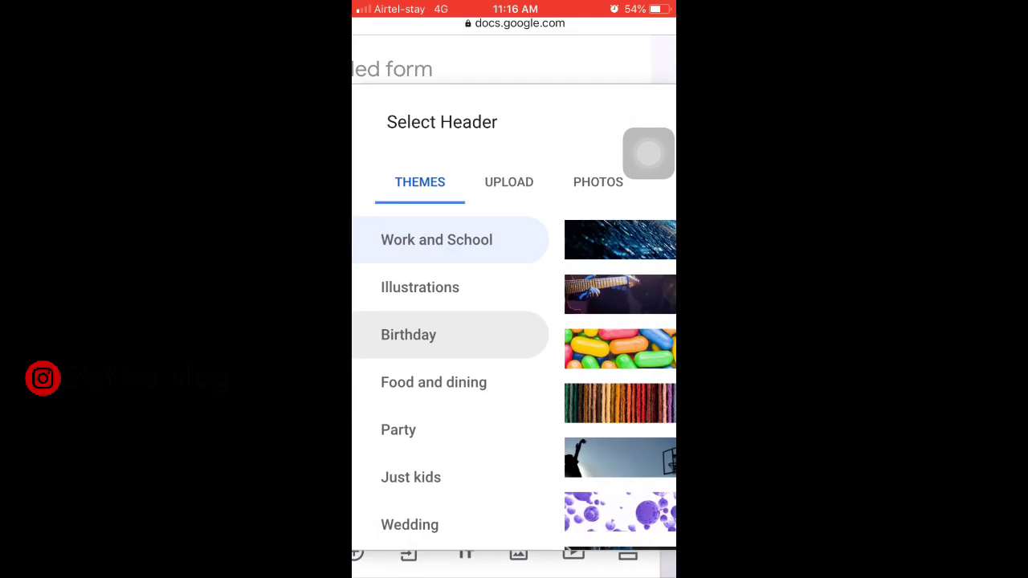
scroll(619, 378, "down", 5)
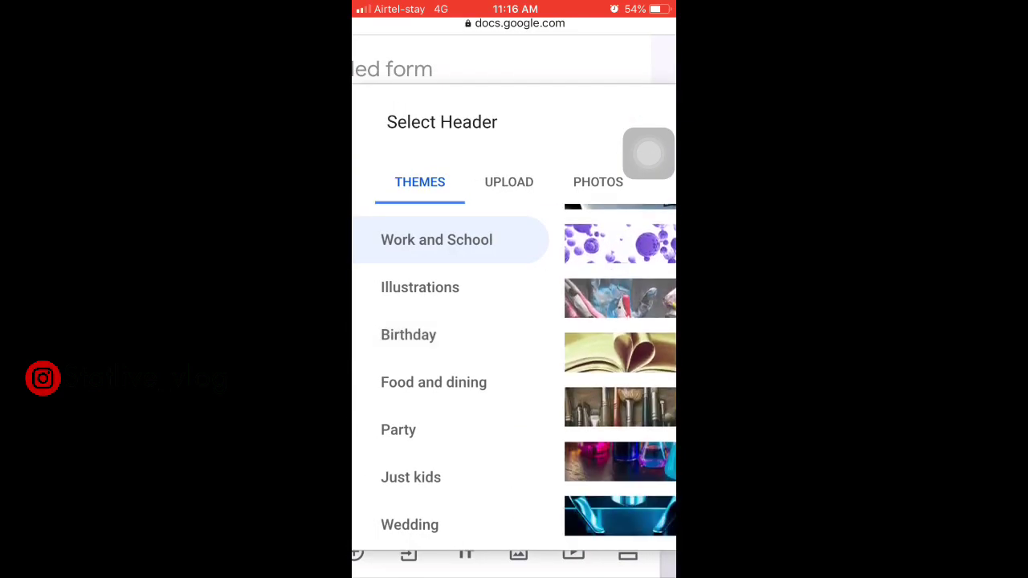
scroll(620, 377, "down", 5)
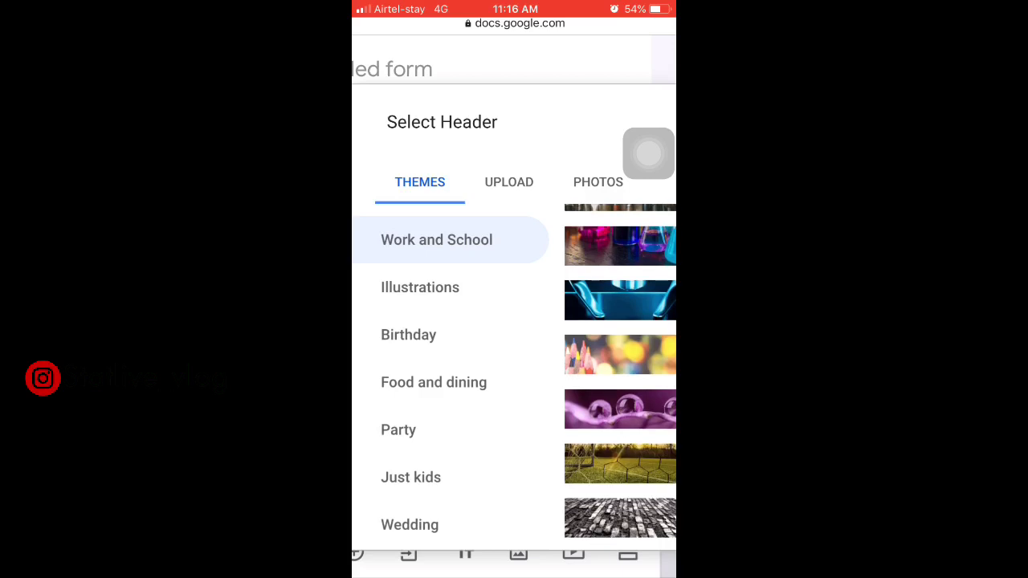
left_click(620, 408)
left_click(662, 525)
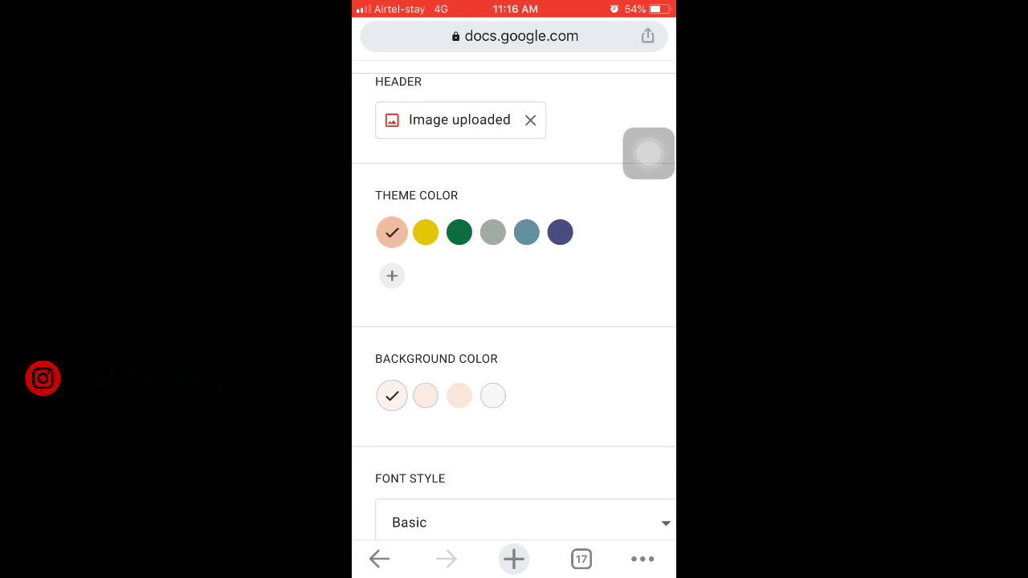
Keep the Basic font style with the peach colour and apply the theme
left_click(526, 232)
scroll(514, 308, "down", 1)
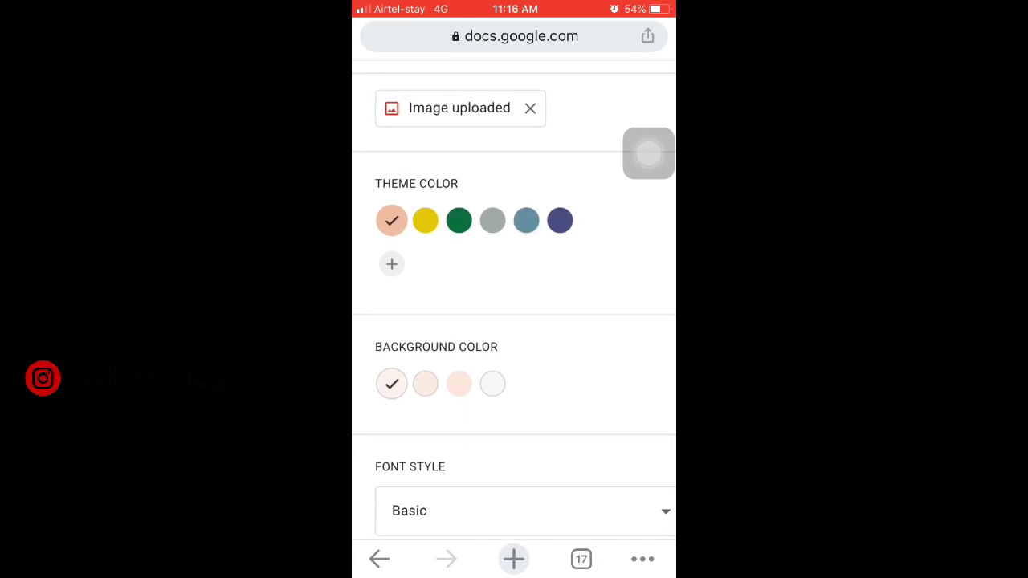
left_click(521, 511)
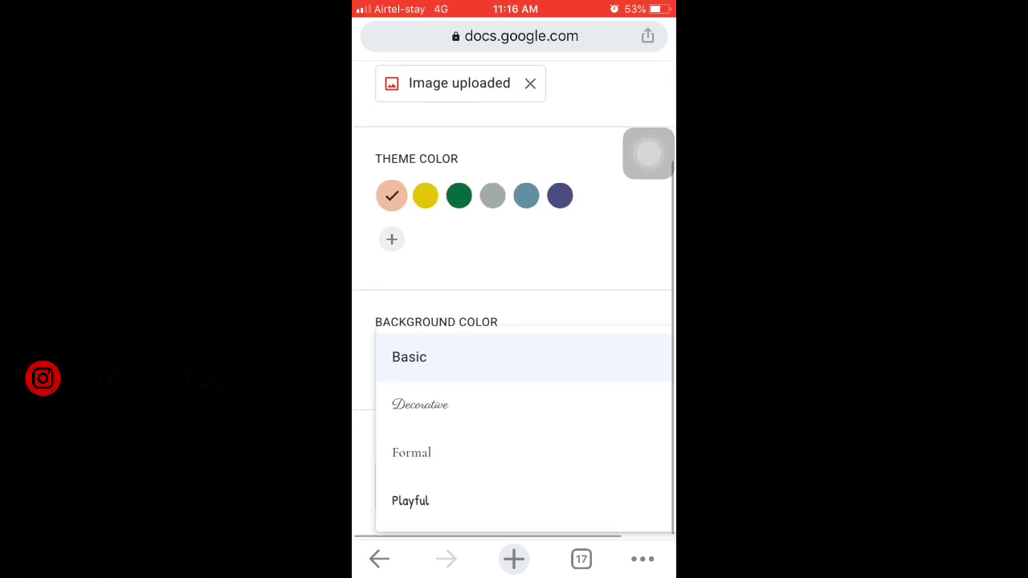
scroll(514, 308, "up", 1)
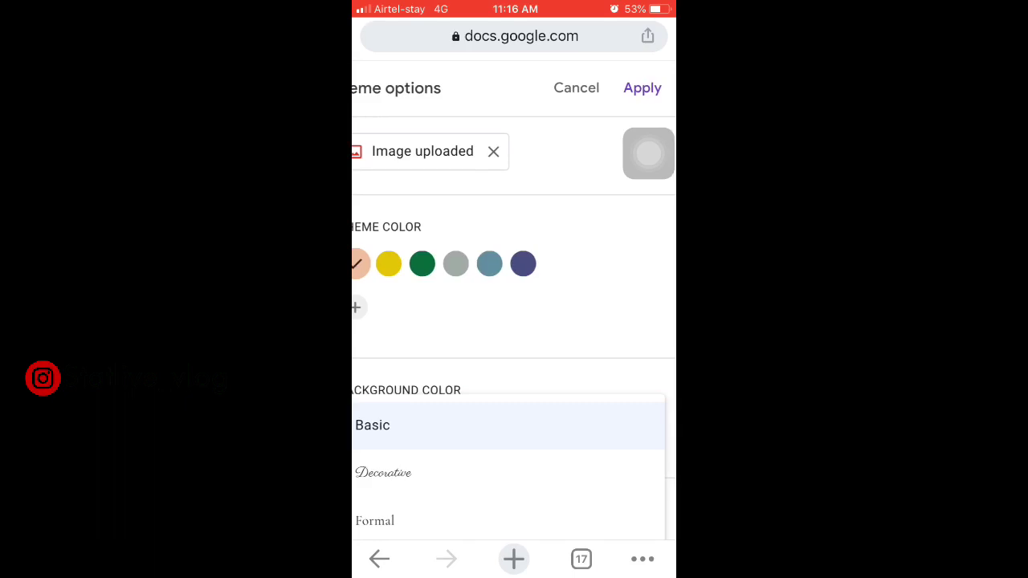
left_click(513, 425)
left_click(642, 87)
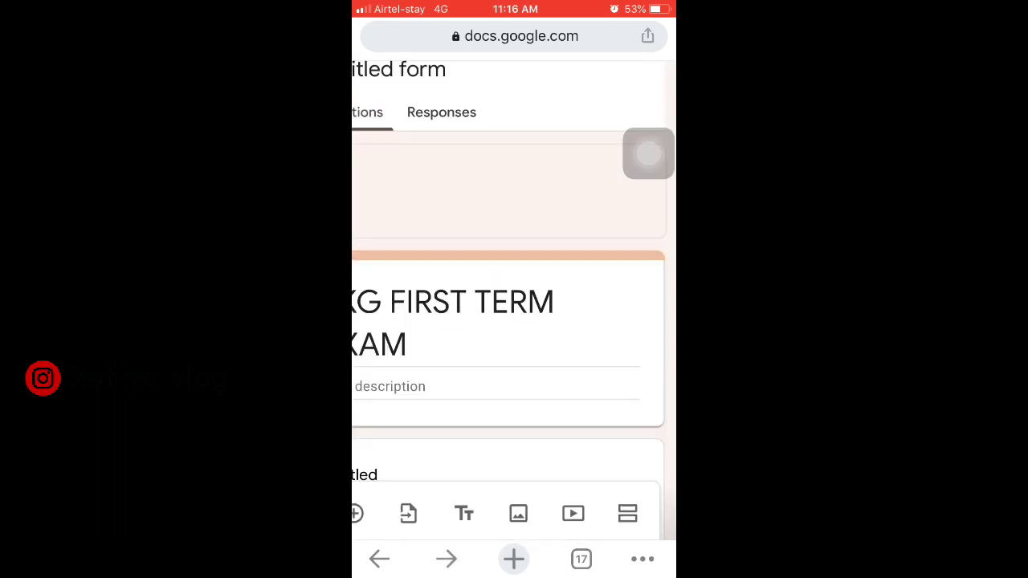
Open the form's Settings on the General tab, with email collection and response limit off
scroll(514, 321, "left", 1)
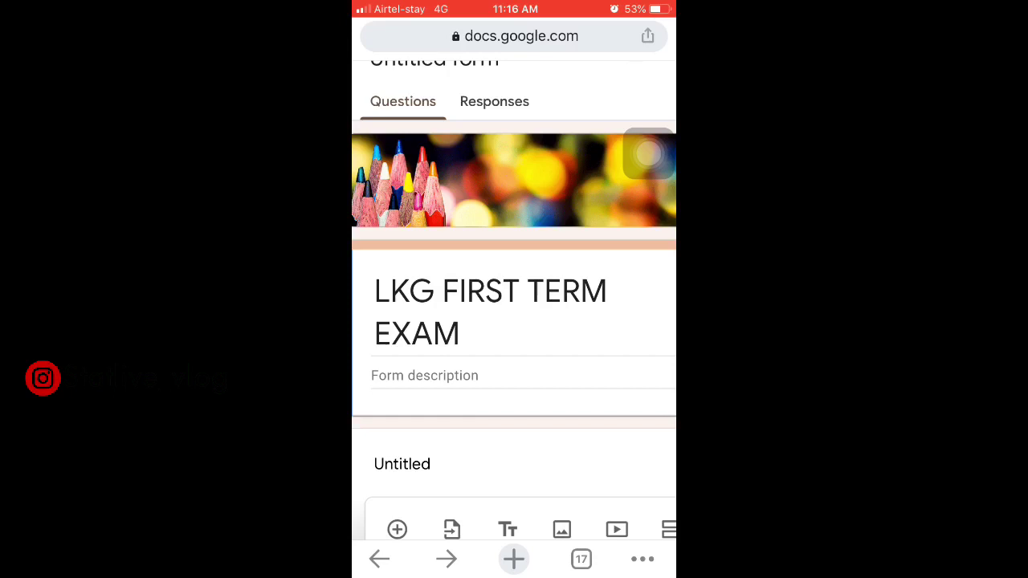
scroll(513, 321, "up", 2)
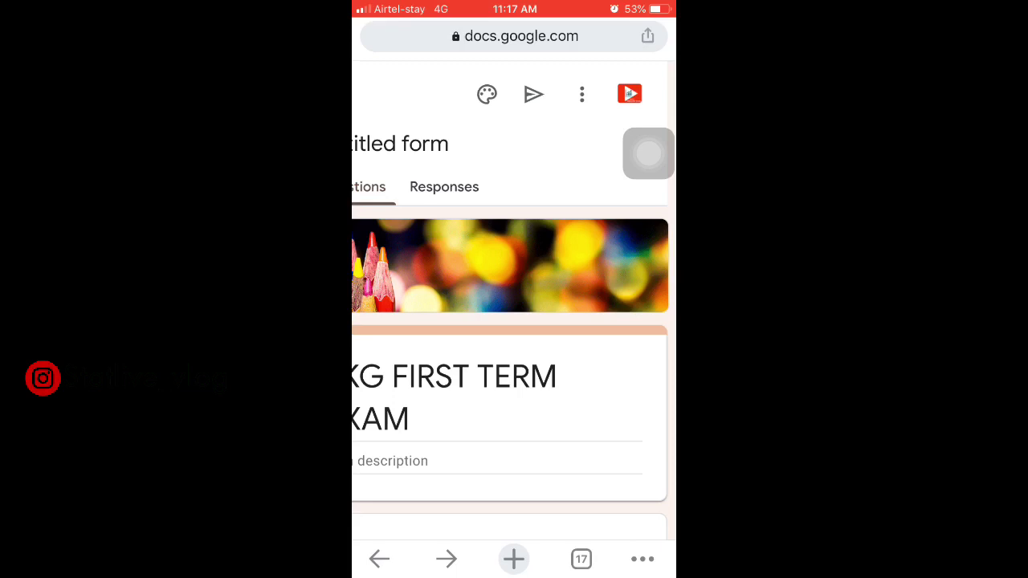
left_click(630, 94)
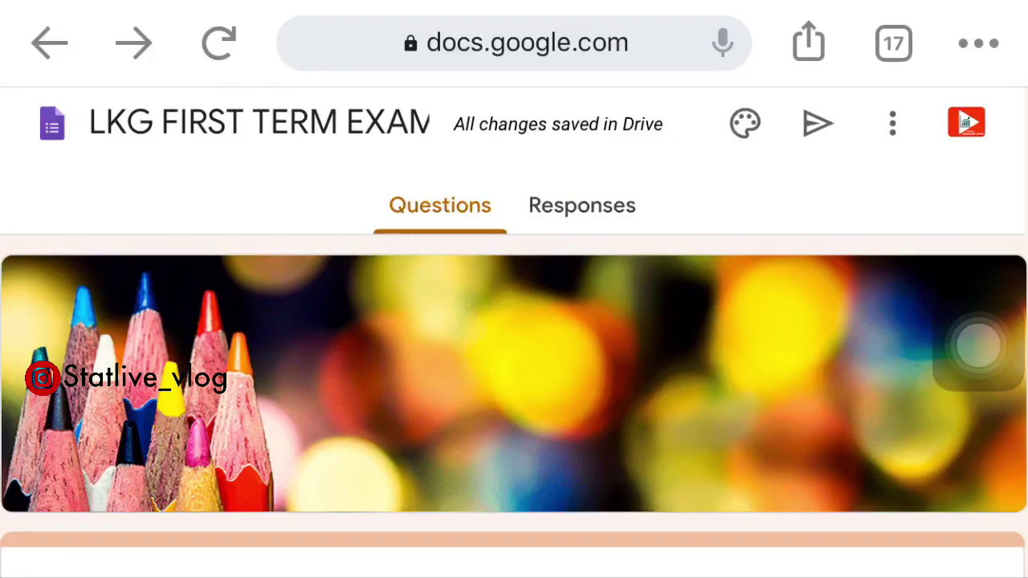
scroll(514, 385, "down", 2)
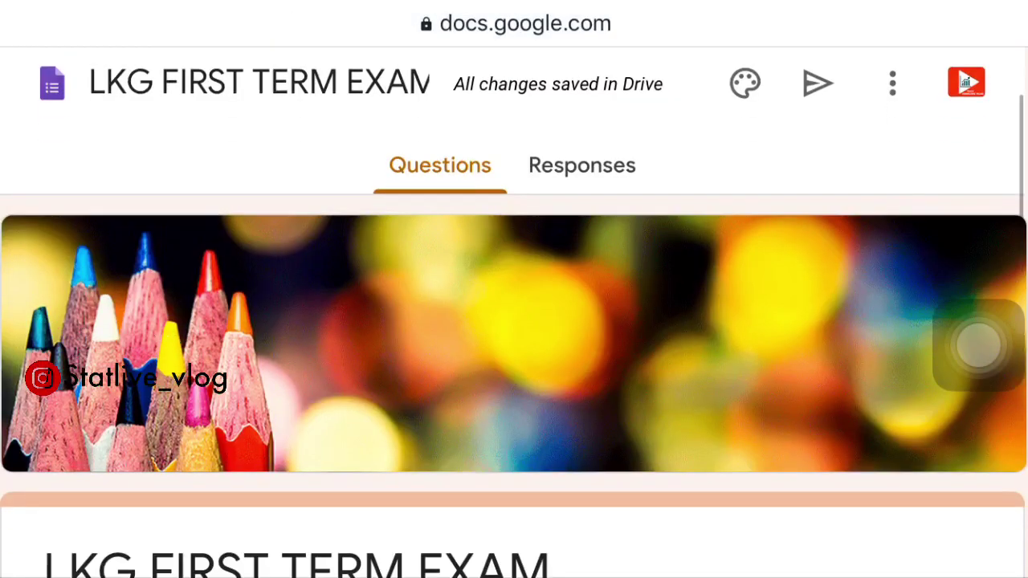
scroll(513, 385, "up", 3)
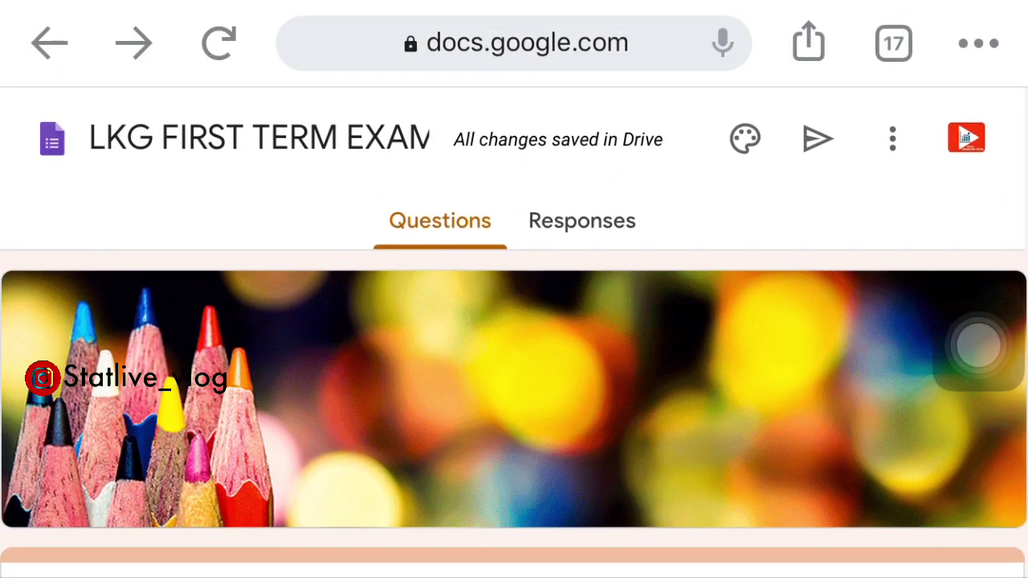
scroll(514, 385, "down", 2)
scroll(513, 385, "up", 3)
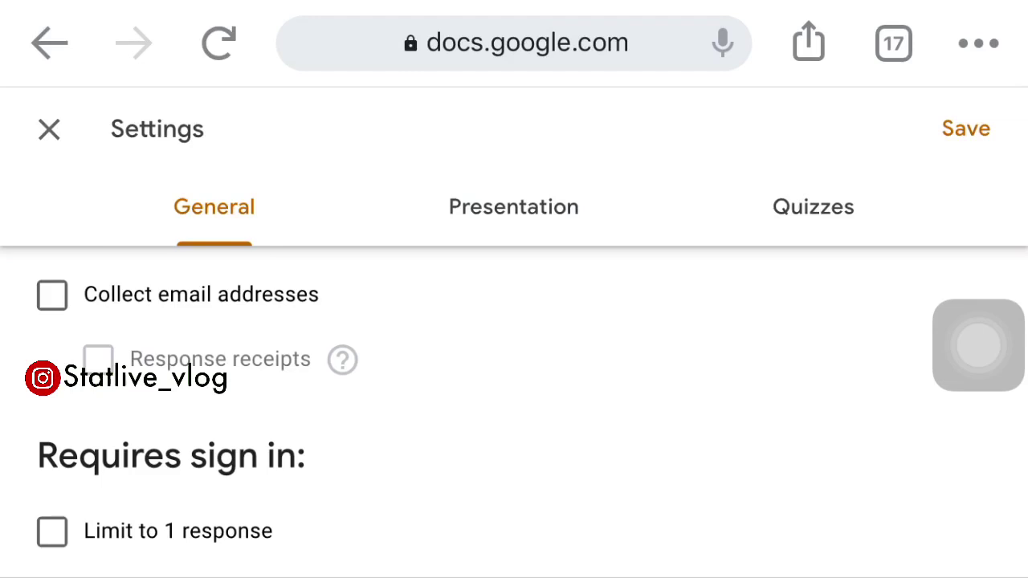
Leave email collection and the one-response limit switched off
left_click(52, 295)
left_click(52, 294)
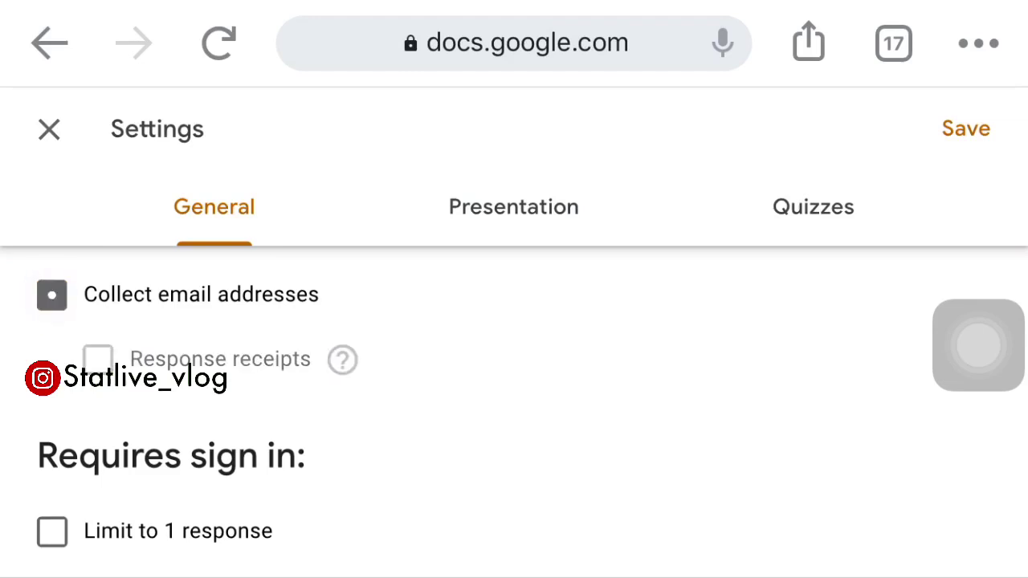
scroll(514, 401, "down", 3)
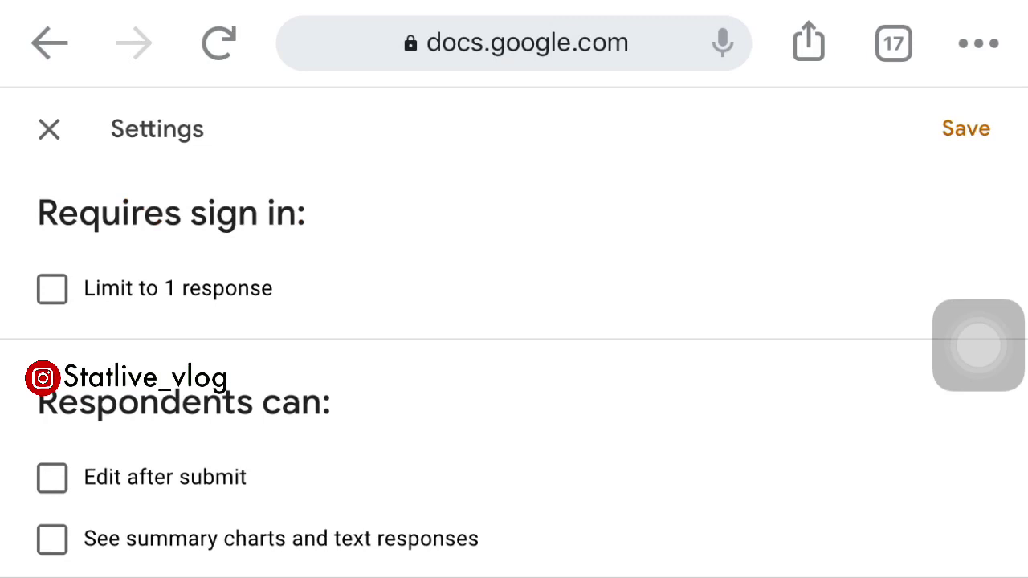
left_click(52, 289)
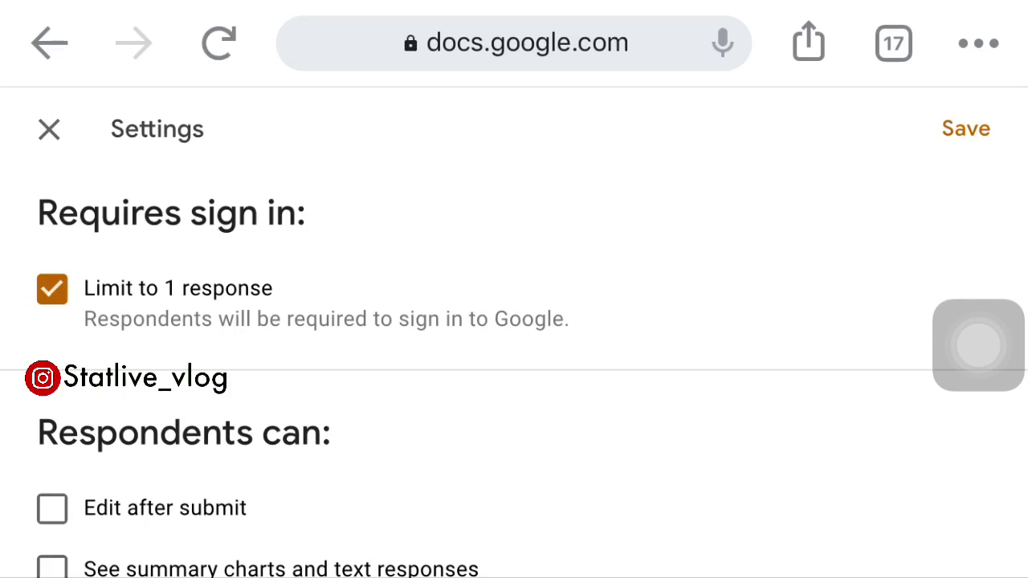
scroll(513, 361, "down", 1)
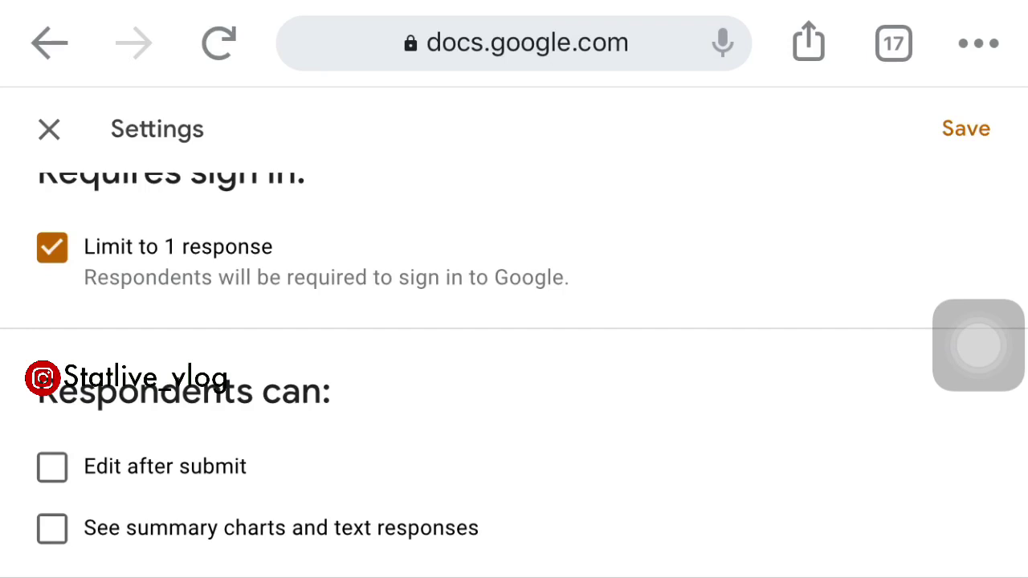
scroll(514, 361, "up", 2)
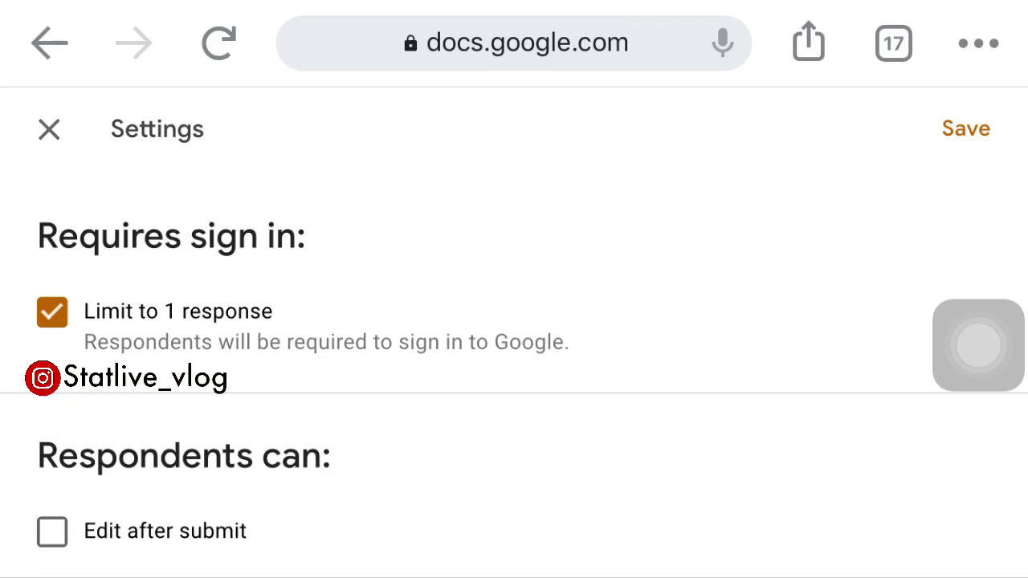
scroll(513, 361, "down", 2)
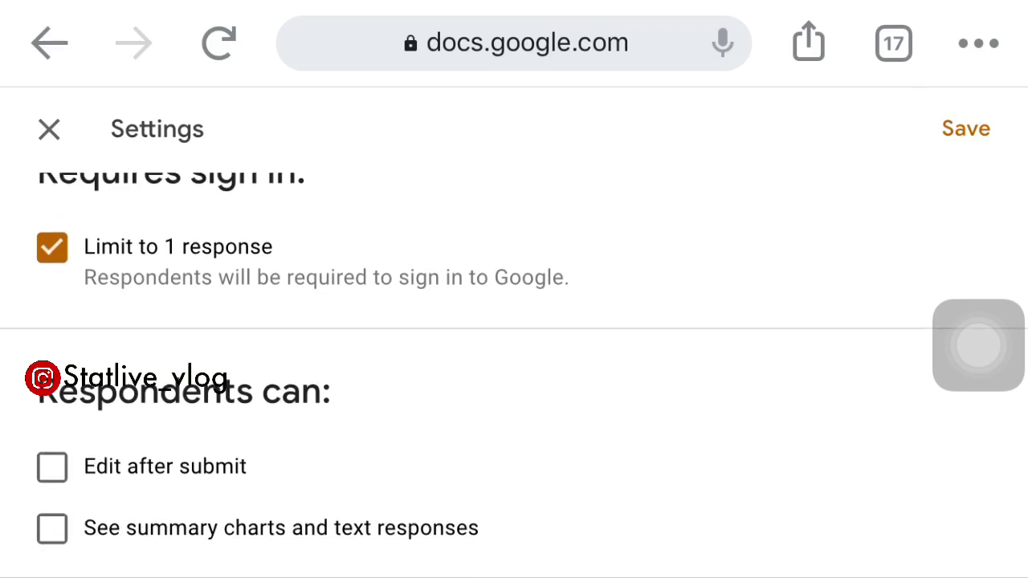
left_click(52, 247)
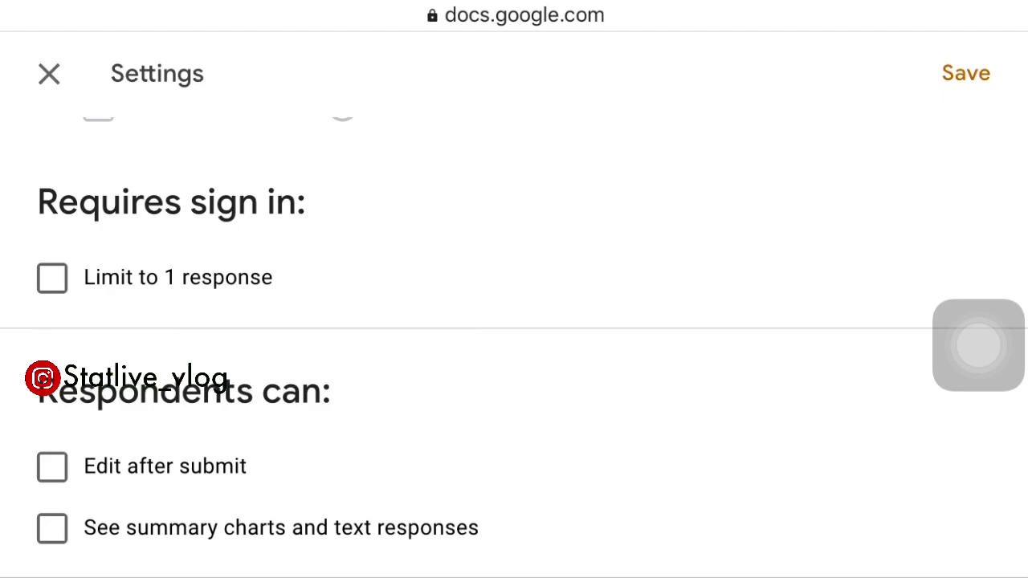
Keep editing after submit off and let respondents see summary charts and text responses
left_click(52, 467)
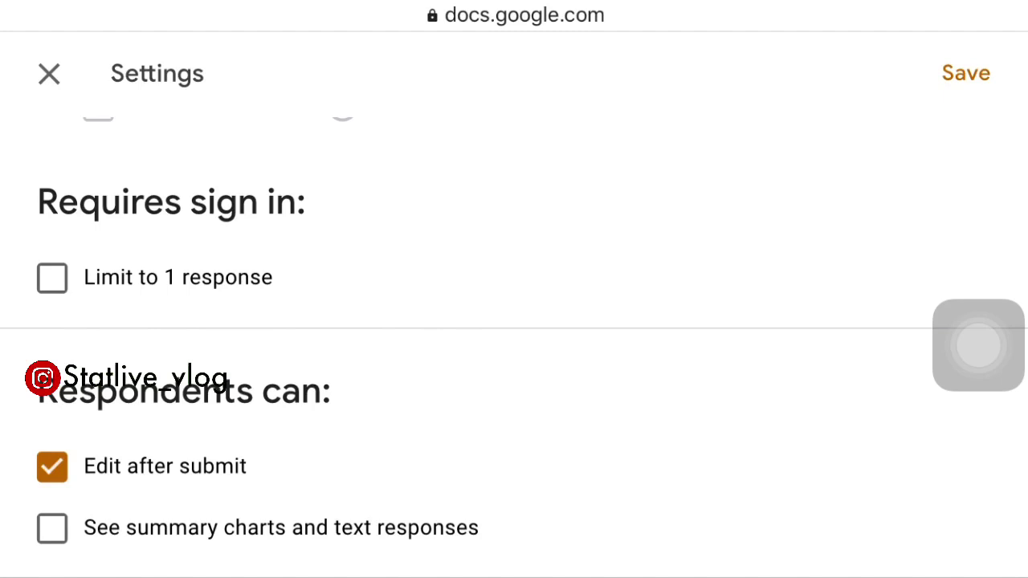
left_click(52, 467)
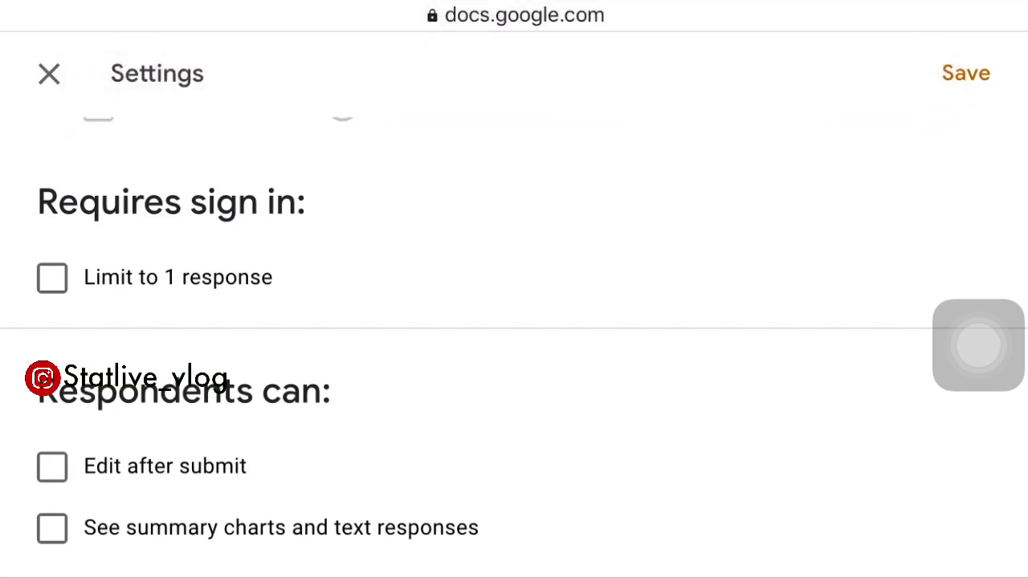
left_click(52, 527)
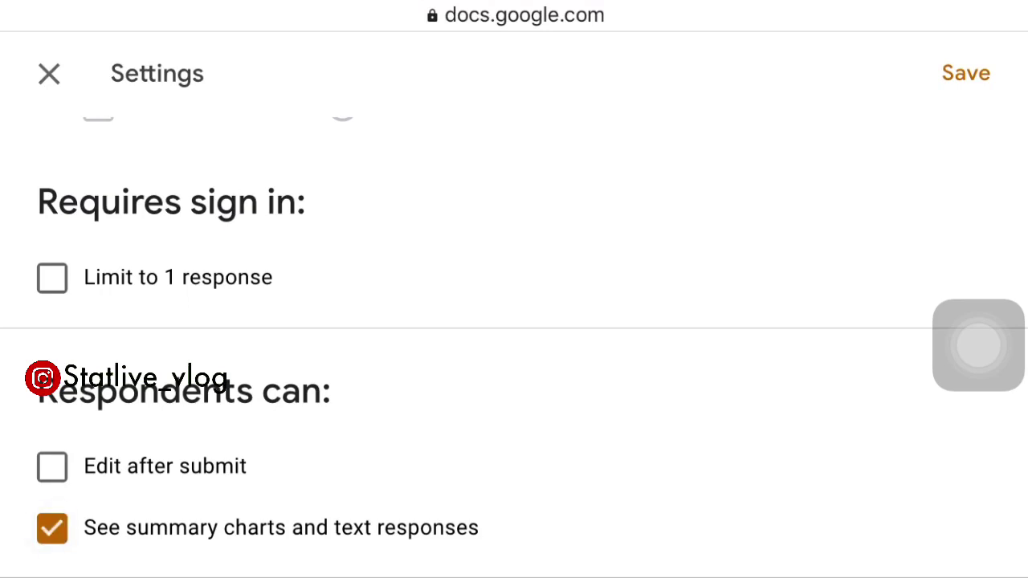
scroll(513, 345, "up", 5)
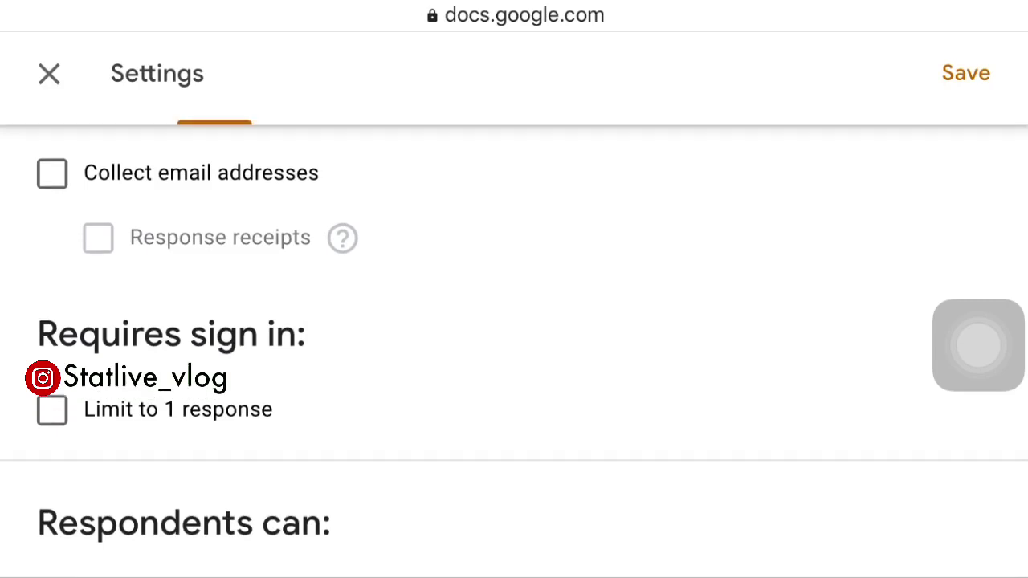
left_click(513, 151)
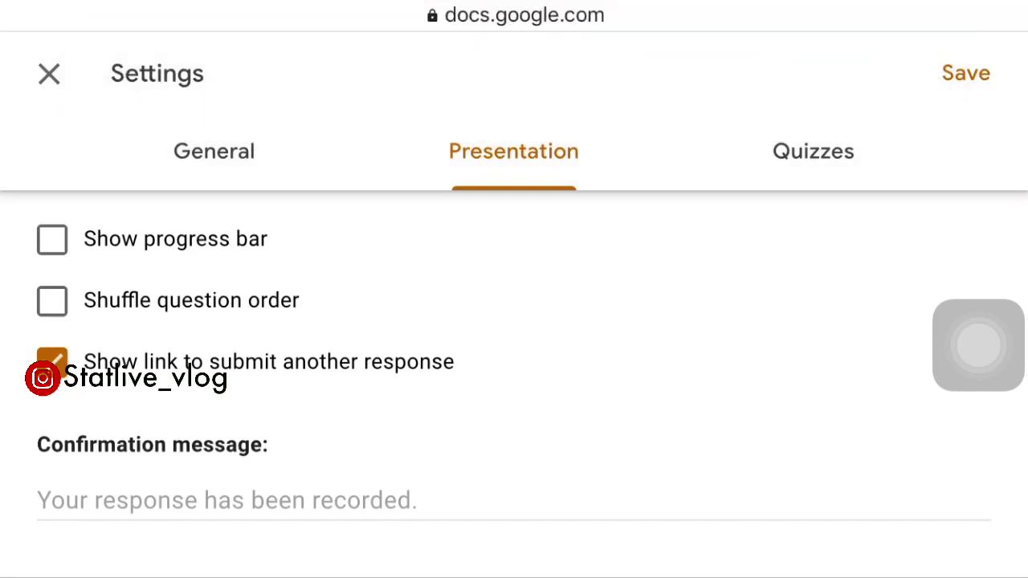
Turn off 'Show link to submit another response' in the Presentation settings
left_click(53, 363)
left_click(52, 362)
left_click(52, 362)
left_click(812, 151)
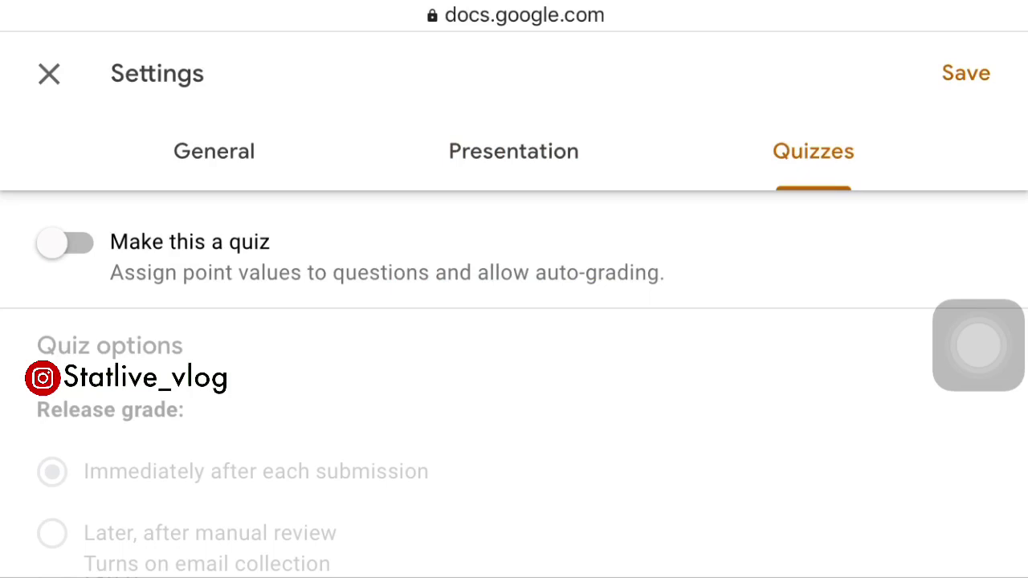
Switch on 'Make this a quiz' and review the quiz options
left_click(66, 242)
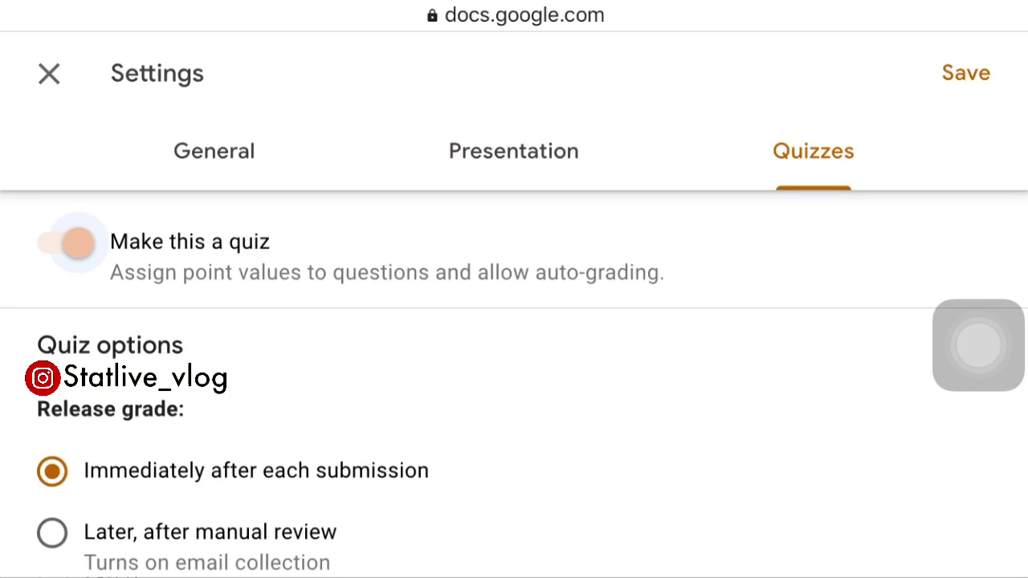
scroll(513, 361, "down", 2)
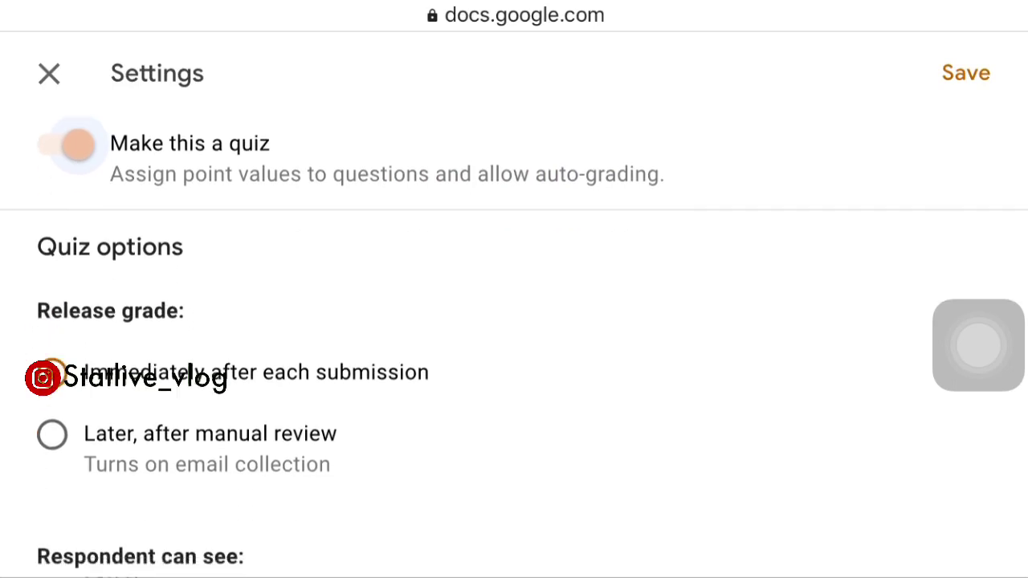
scroll(514, 361, "up", 2)
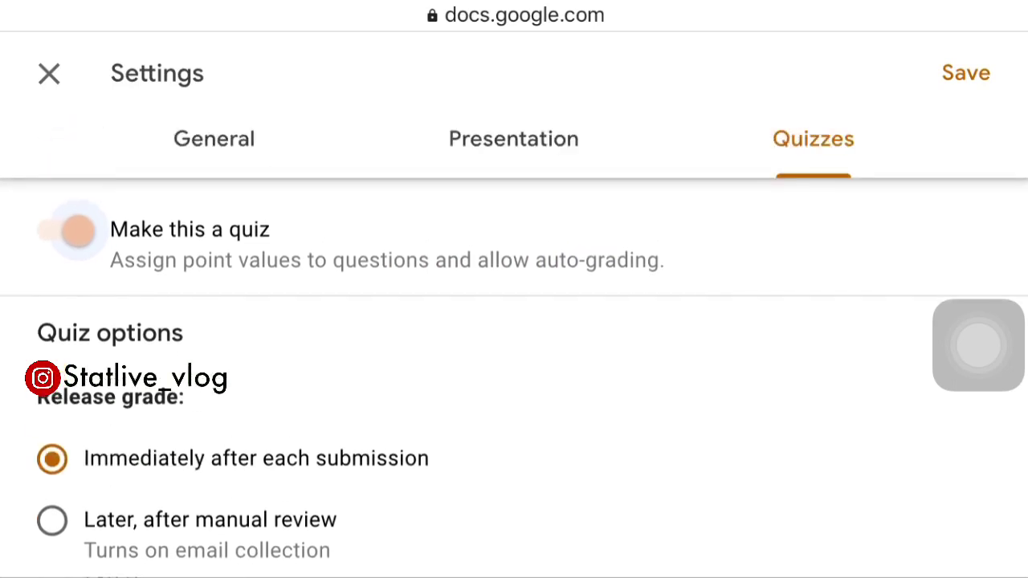
scroll(514, 362, "down", 2)
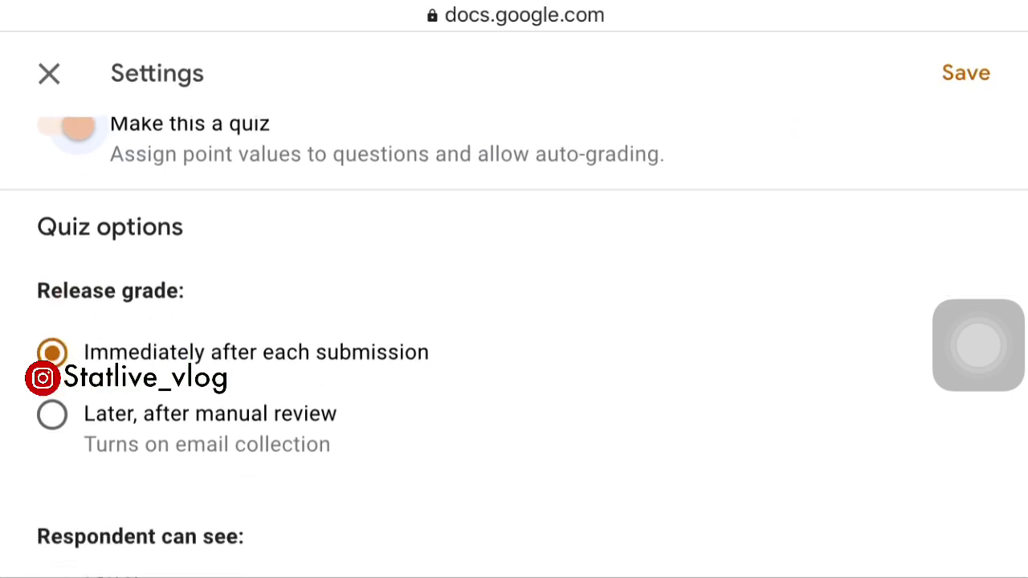
scroll(514, 361, "up", 2)
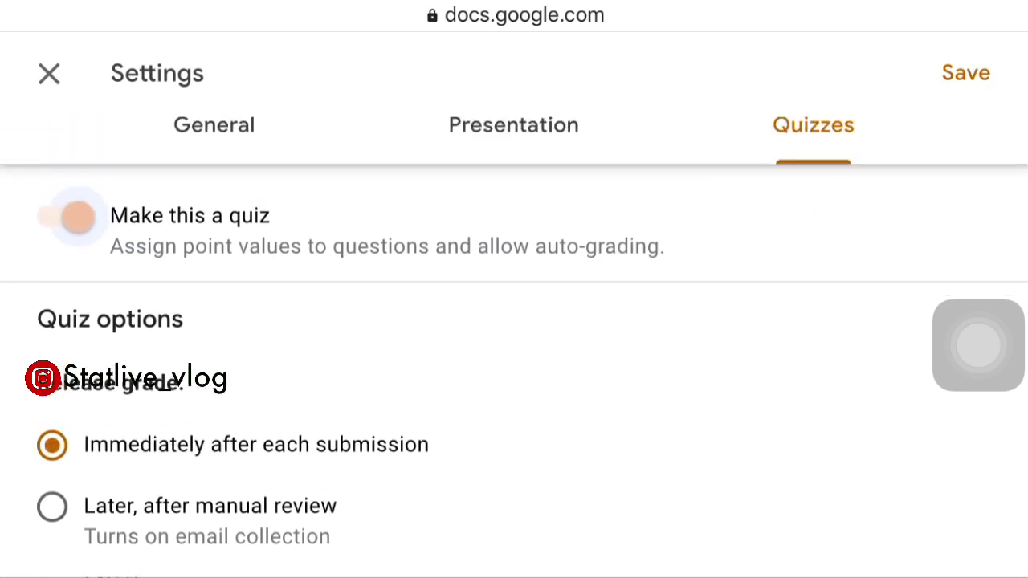
scroll(514, 361, "down", 3)
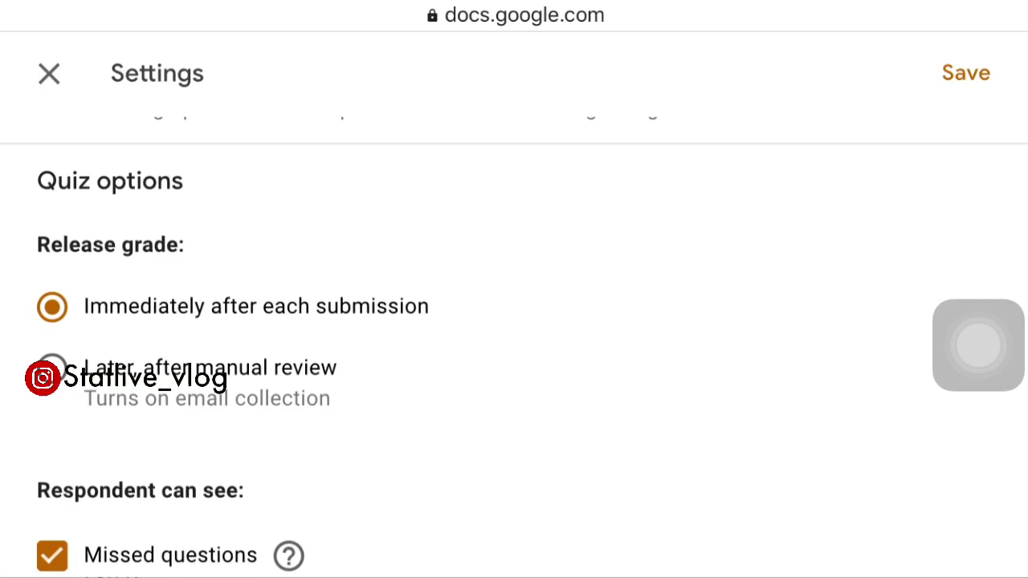
scroll(514, 362, "up", 2)
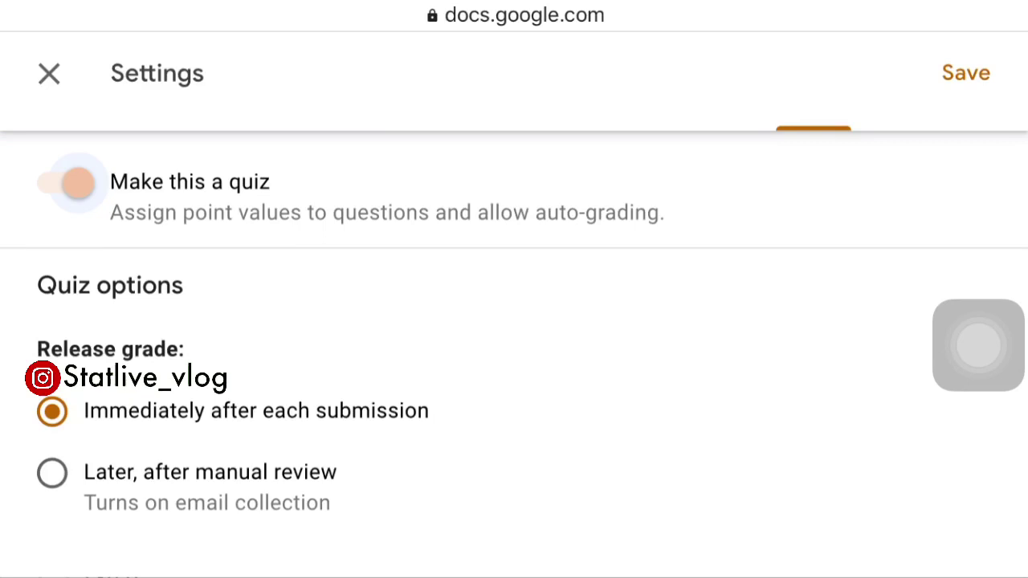
scroll(514, 345, "down", 1)
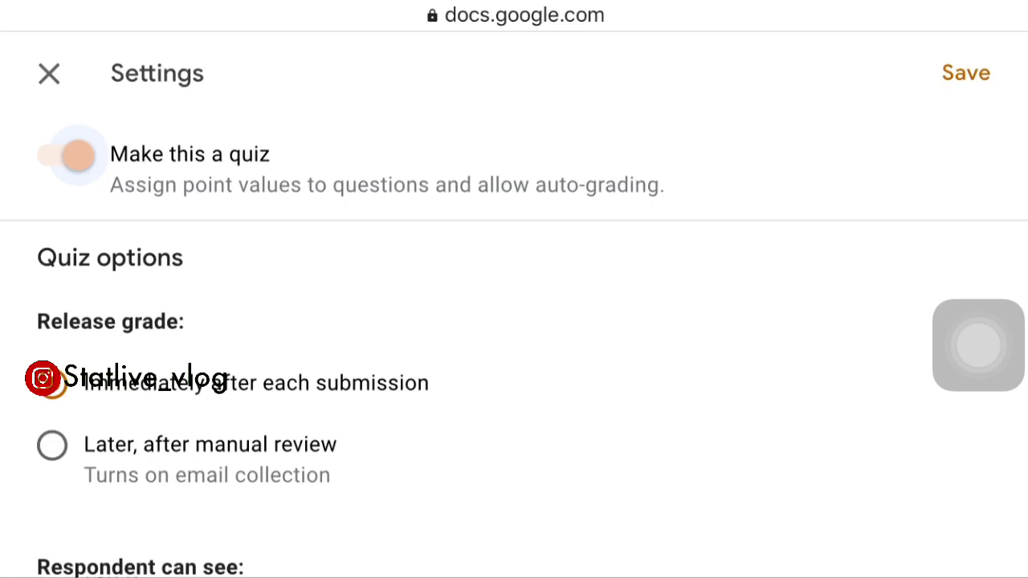
Set Release grade to 'Immediately after each submission'
left_click(52, 445)
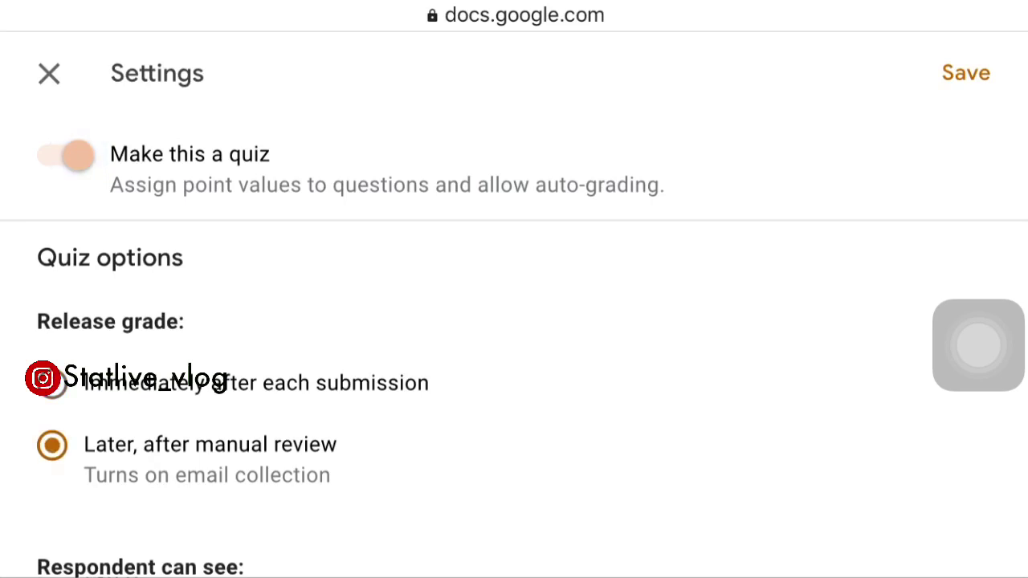
left_click(52, 383)
scroll(514, 350, "down", 5)
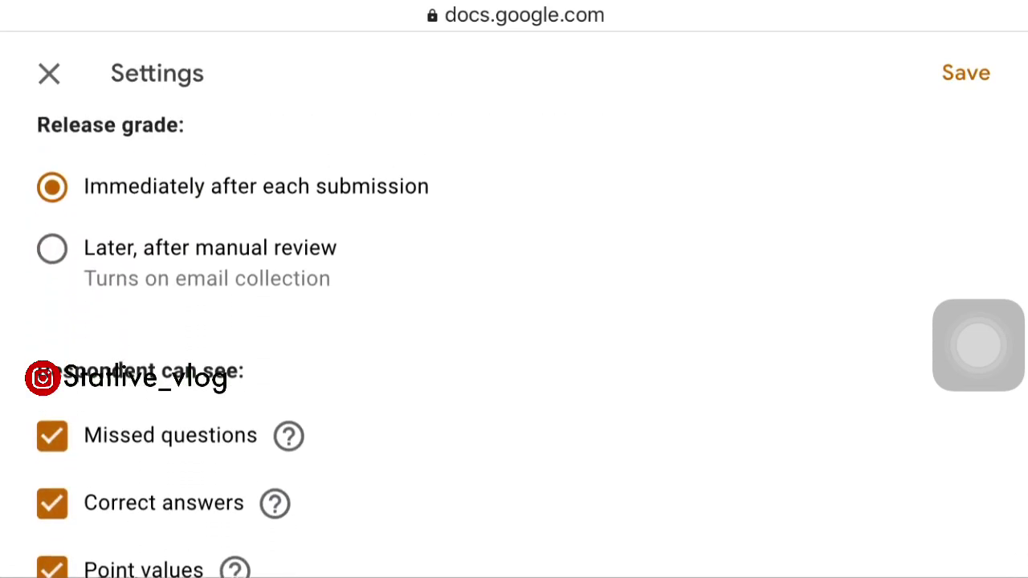
scroll(514, 350, "up", 1)
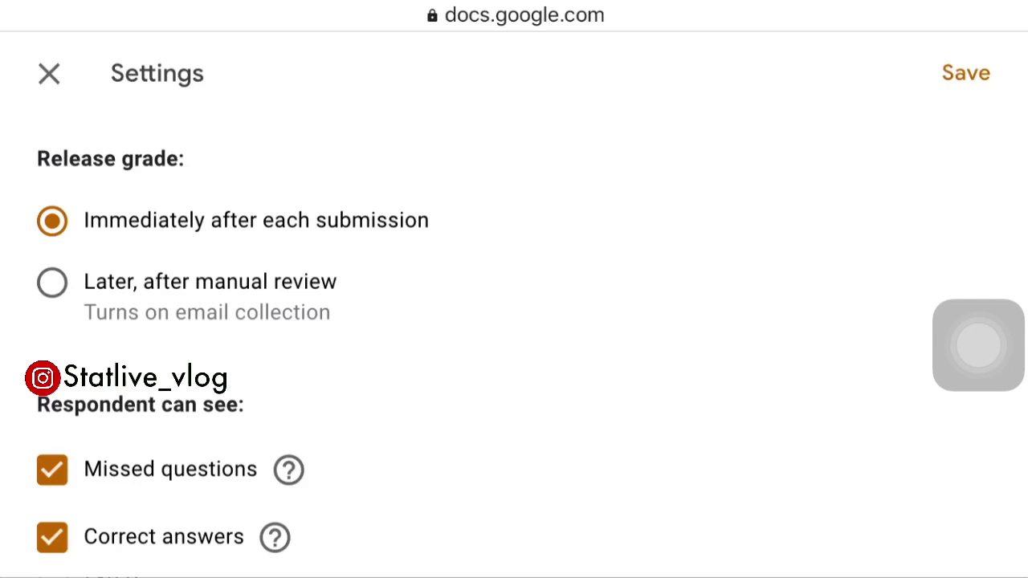
scroll(514, 350, "up", 3)
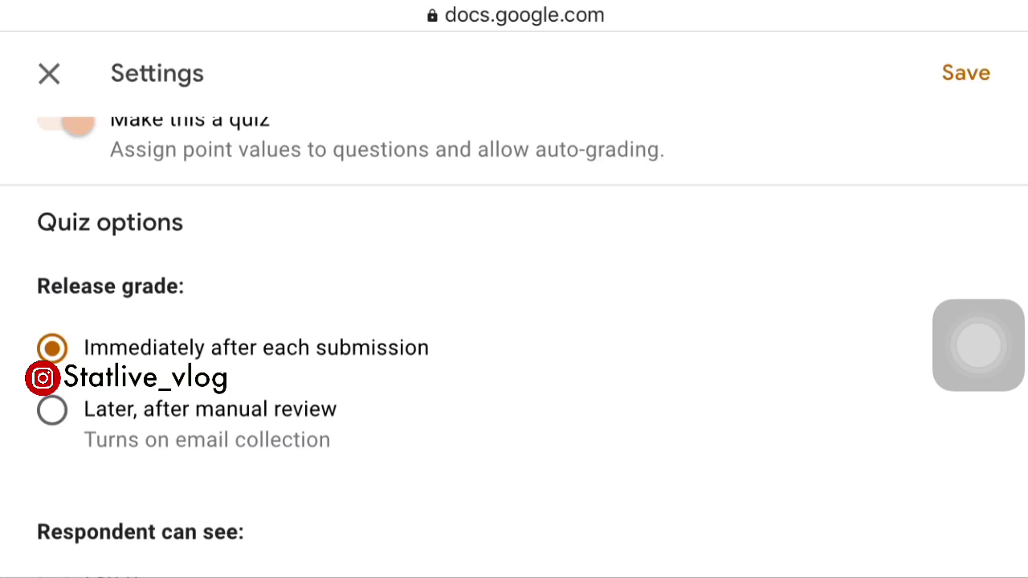
scroll(513, 346, "down", 5)
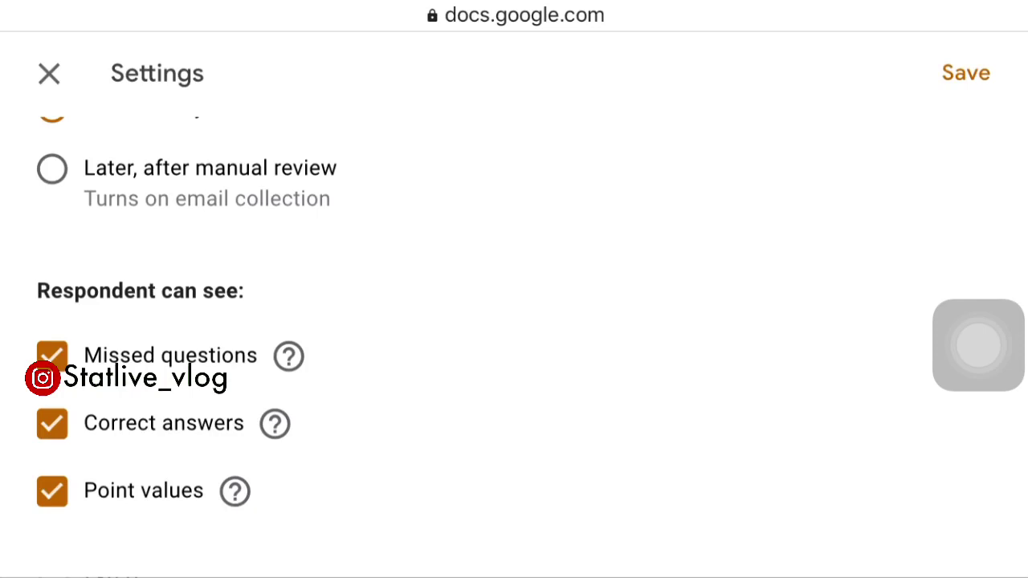
Let respondents see missed questions, correct answers and point values, then save the settings
left_click(289, 355)
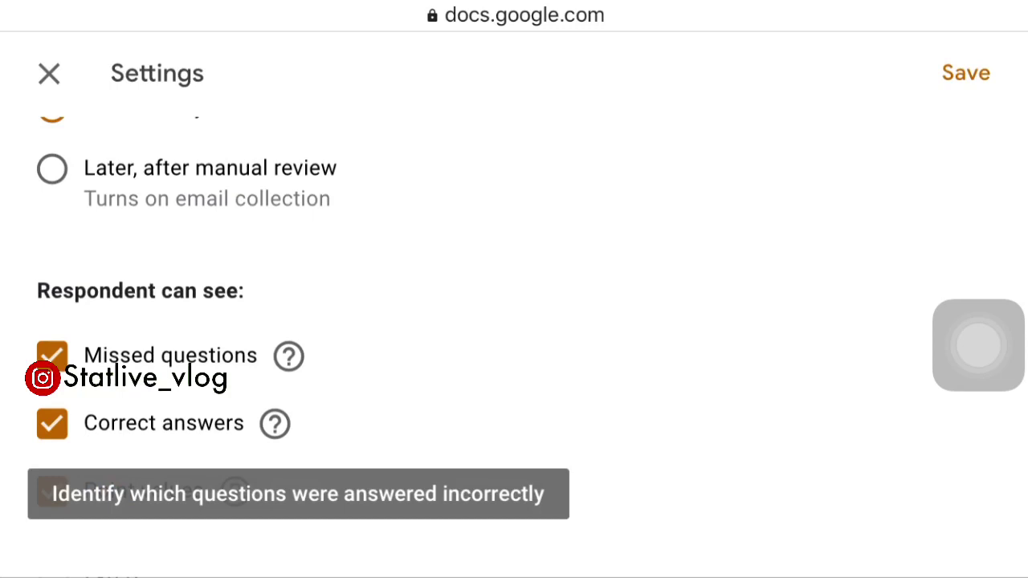
left_click(52, 356)
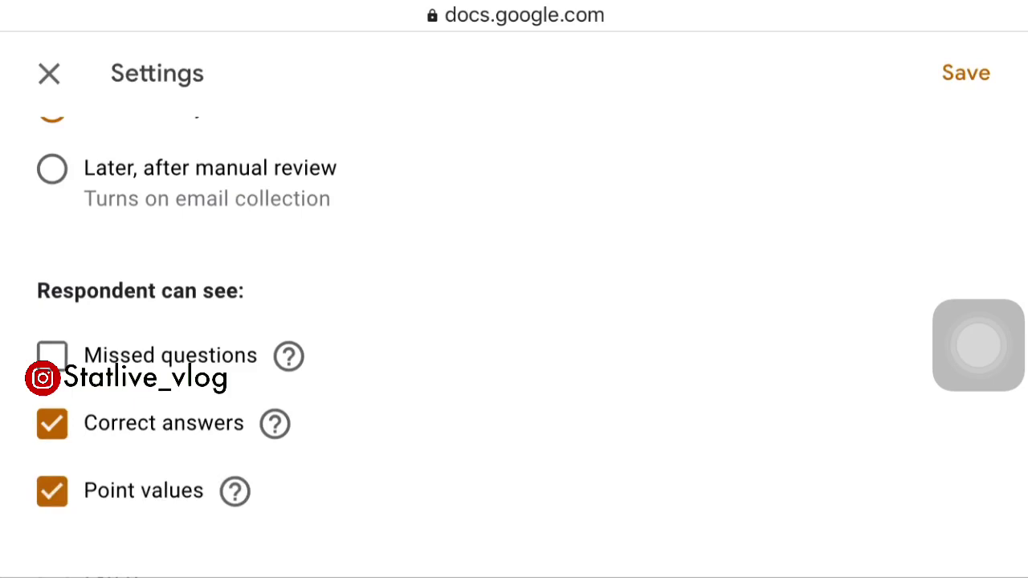
left_click(52, 424)
left_click(52, 424)
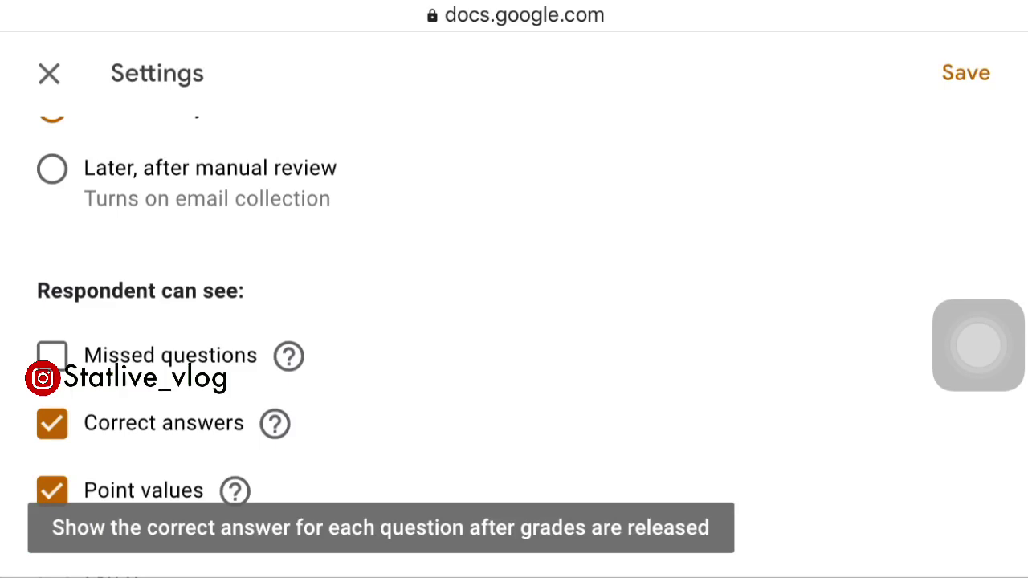
left_click(52, 490)
left_click(52, 491)
left_click(234, 491)
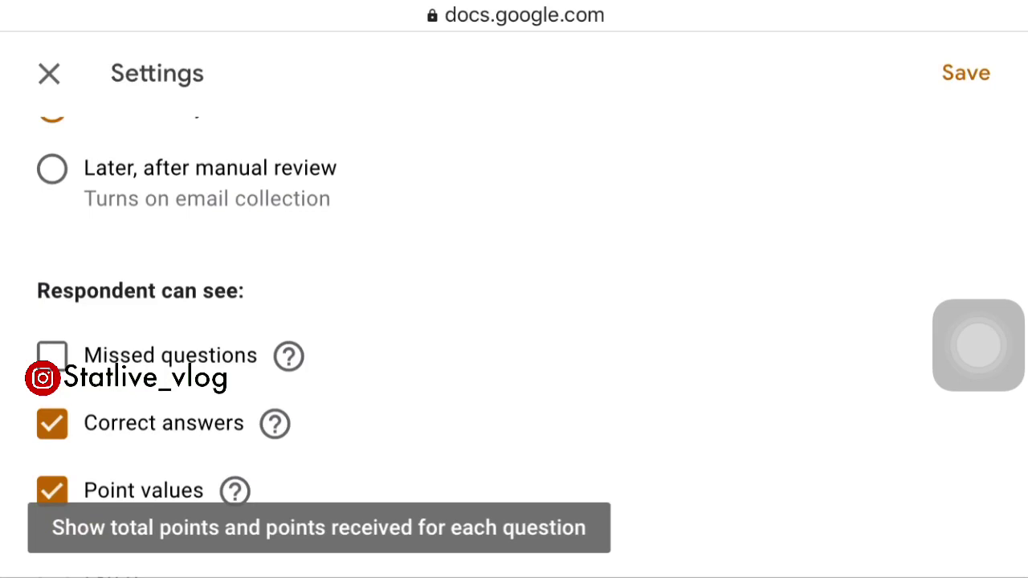
left_click(52, 356)
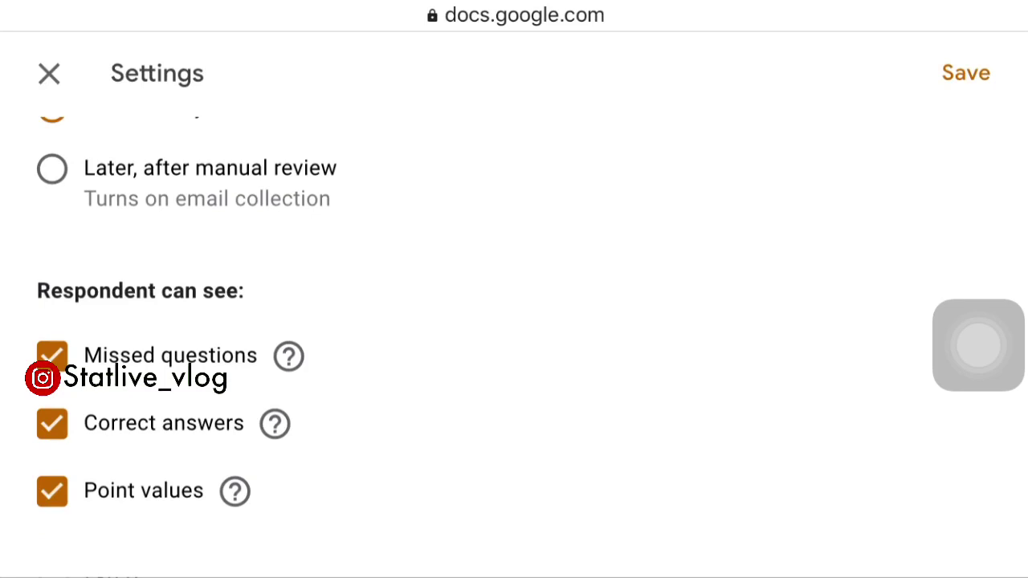
left_click(966, 73)
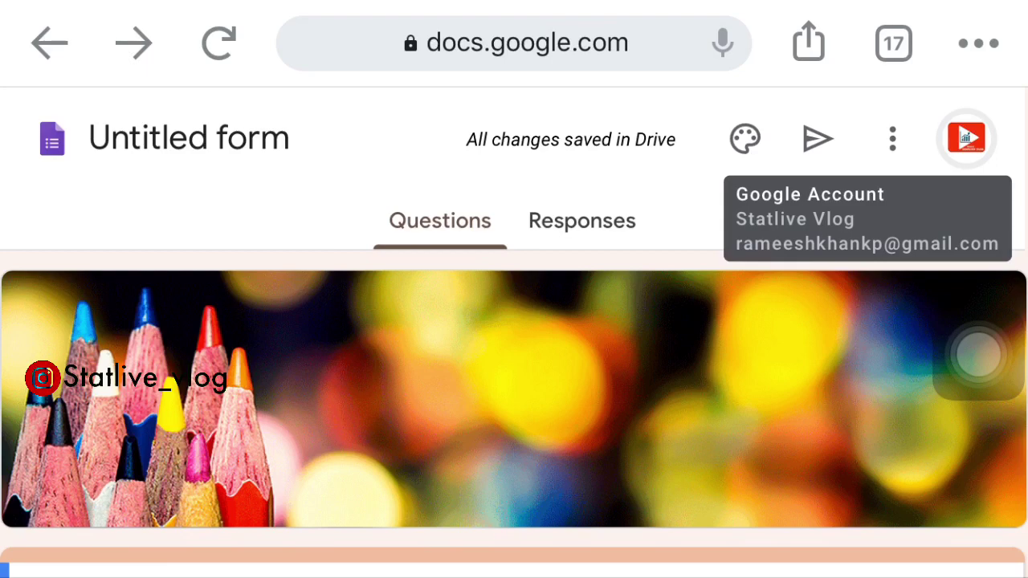
Choose Add collaborators from the form's three-dot menu to bring up Add editors
left_click(892, 139)
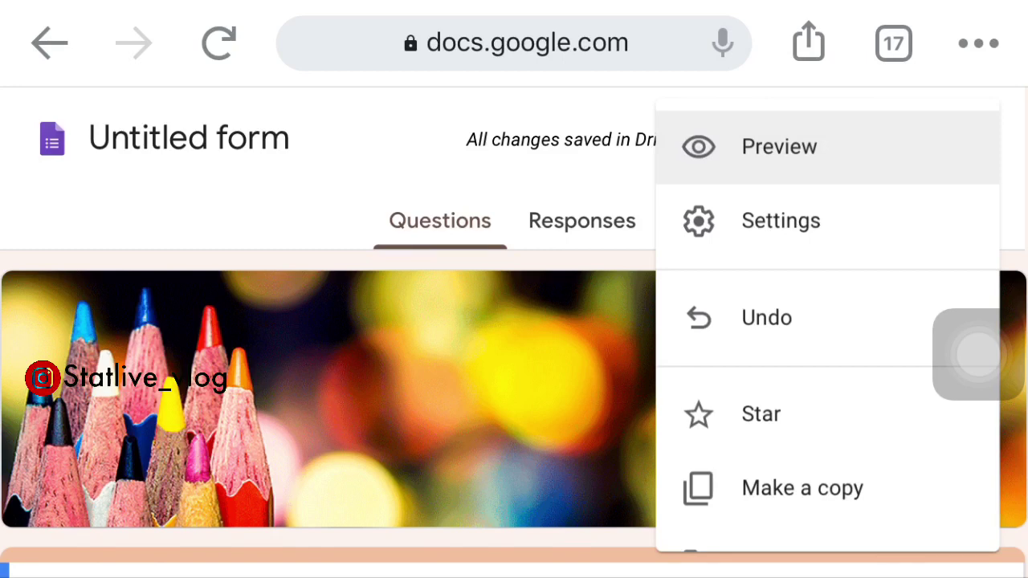
scroll(827, 321, "down", 2)
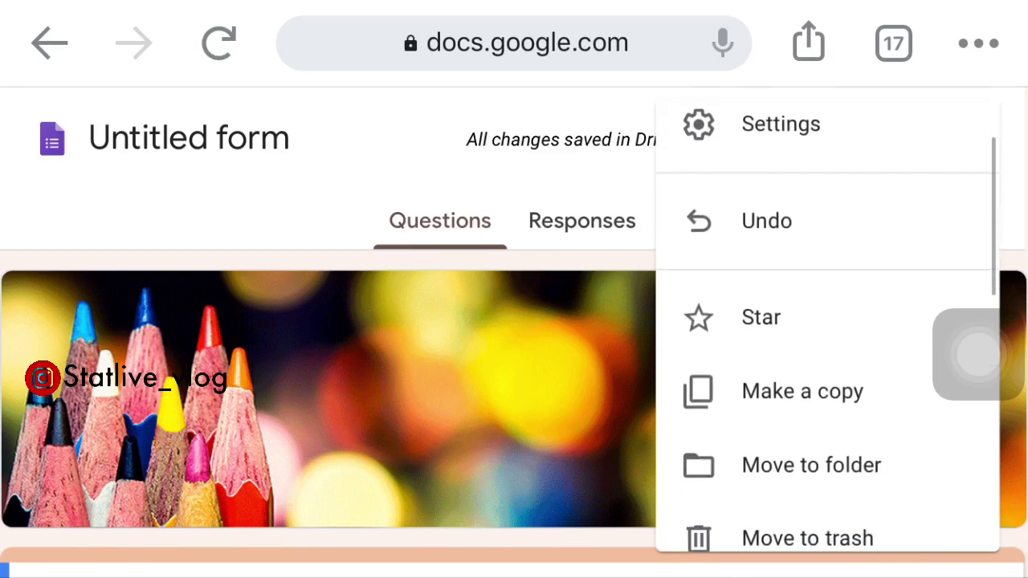
scroll(827, 321, "down", 5)
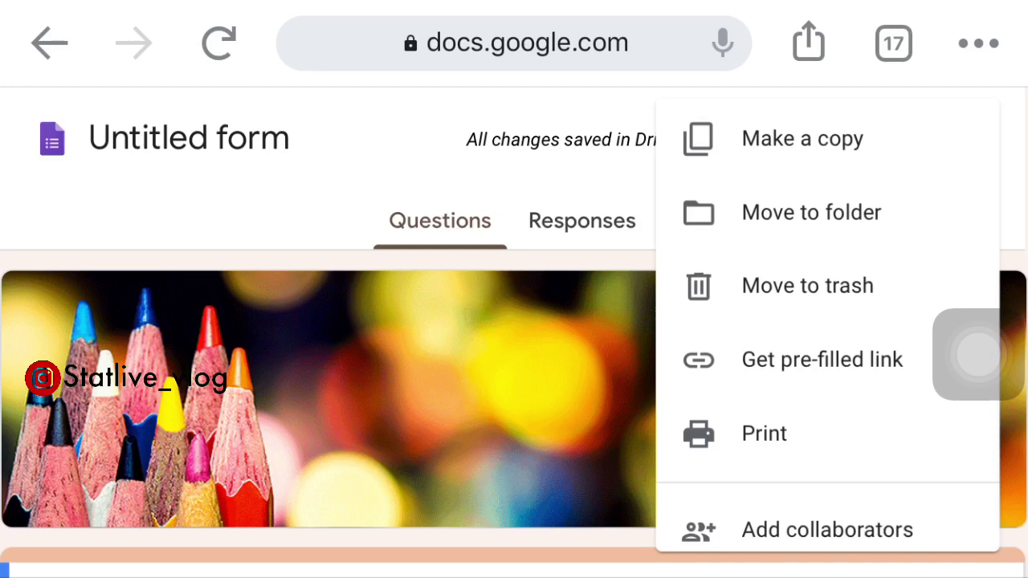
scroll(827, 321, "down", 2)
scroll(827, 321, "up", 2)
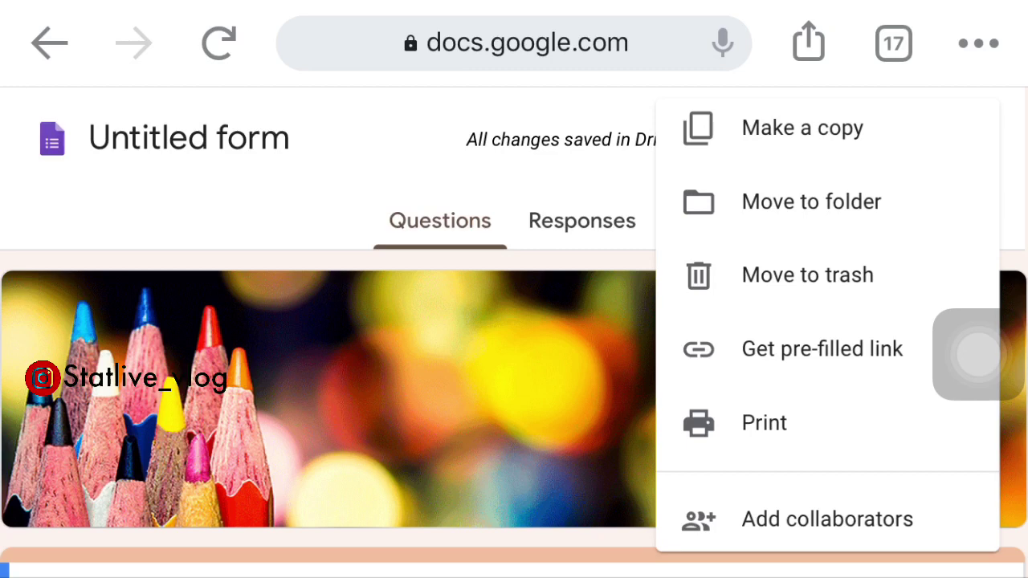
scroll(827, 321, "down", 1)
scroll(826, 321, "down", 3)
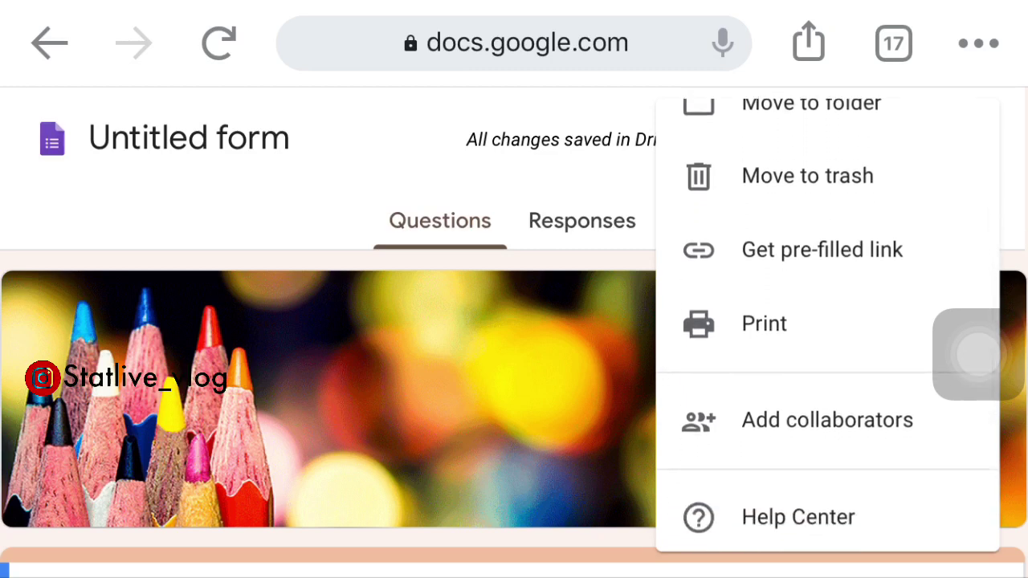
scroll(827, 321, "down", 1)
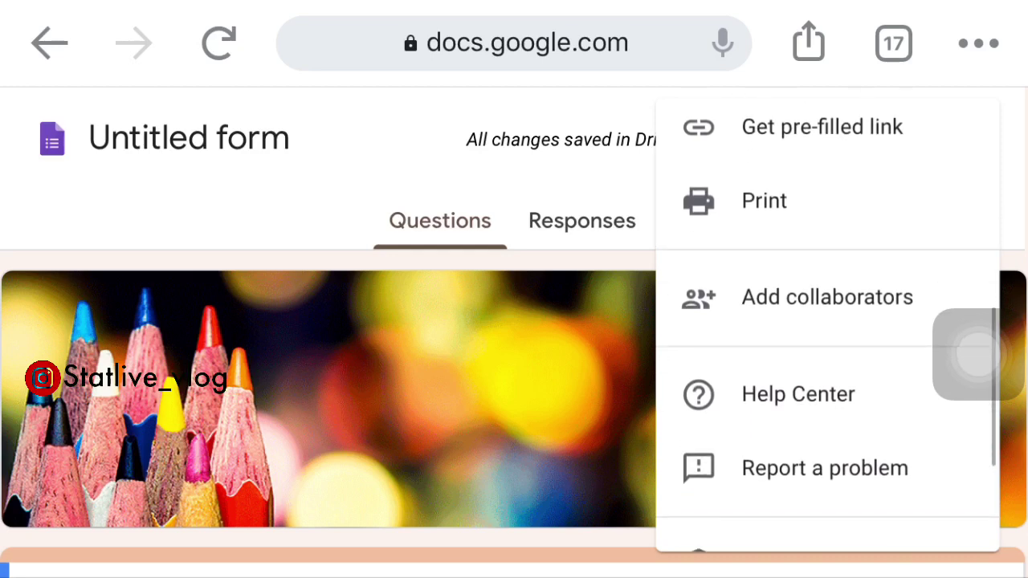
scroll(826, 321, "up", 5)
scroll(827, 321, "down", 3)
scroll(827, 321, "down", 3)
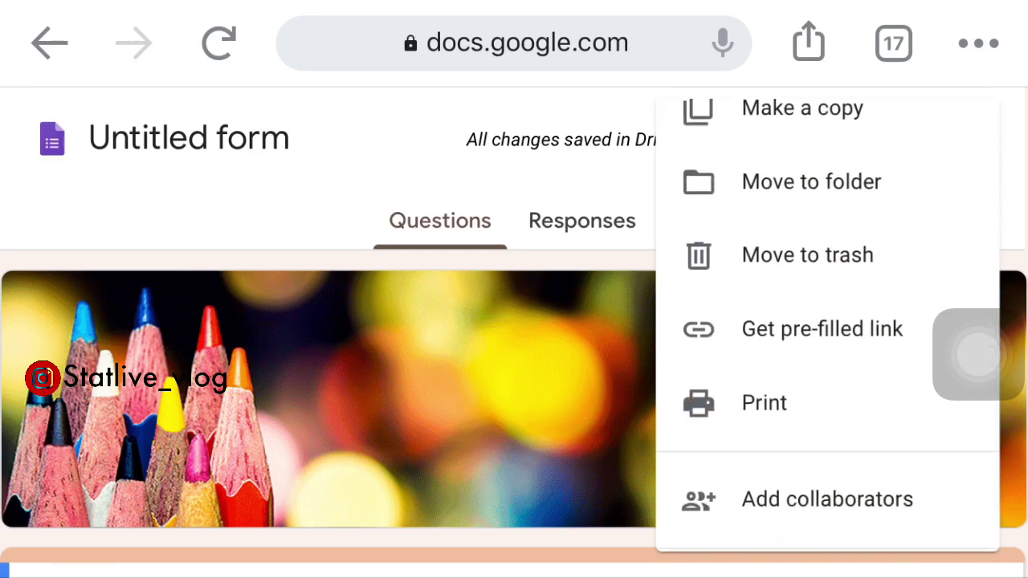
scroll(827, 321, "down", 3)
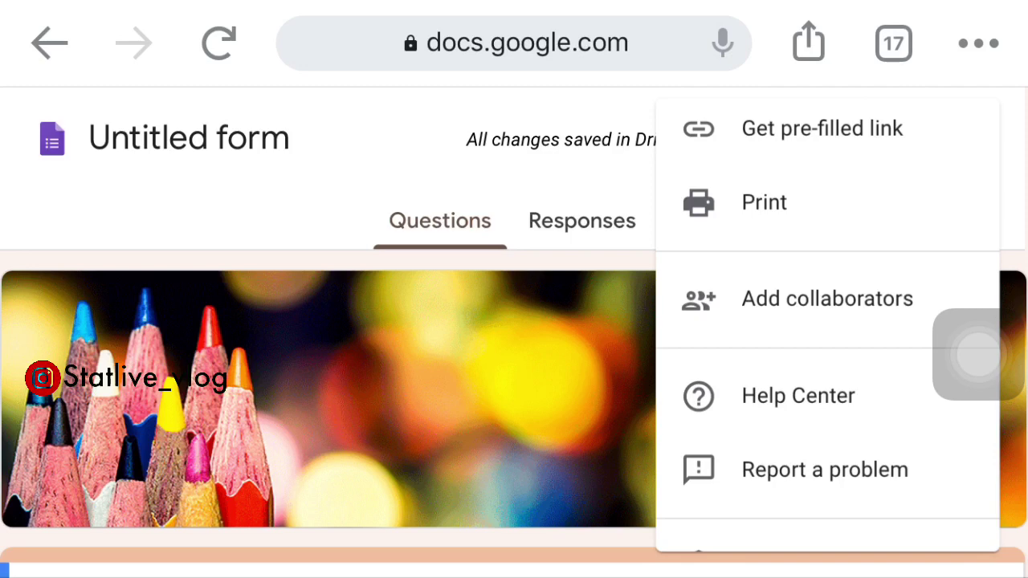
left_click(827, 298)
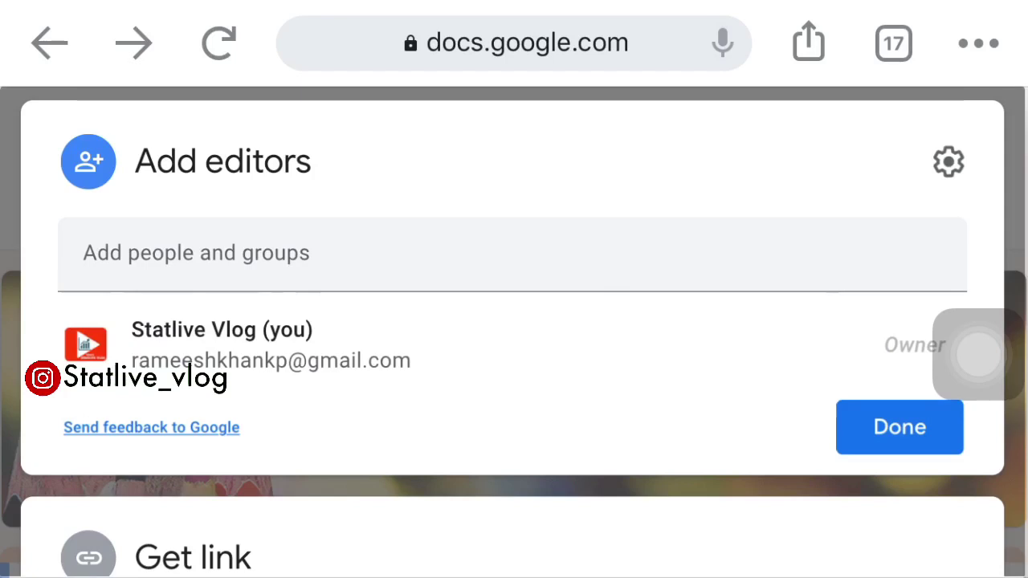
Check the sharing permission settings, then close Add editors without adding anyone
left_click(948, 161)
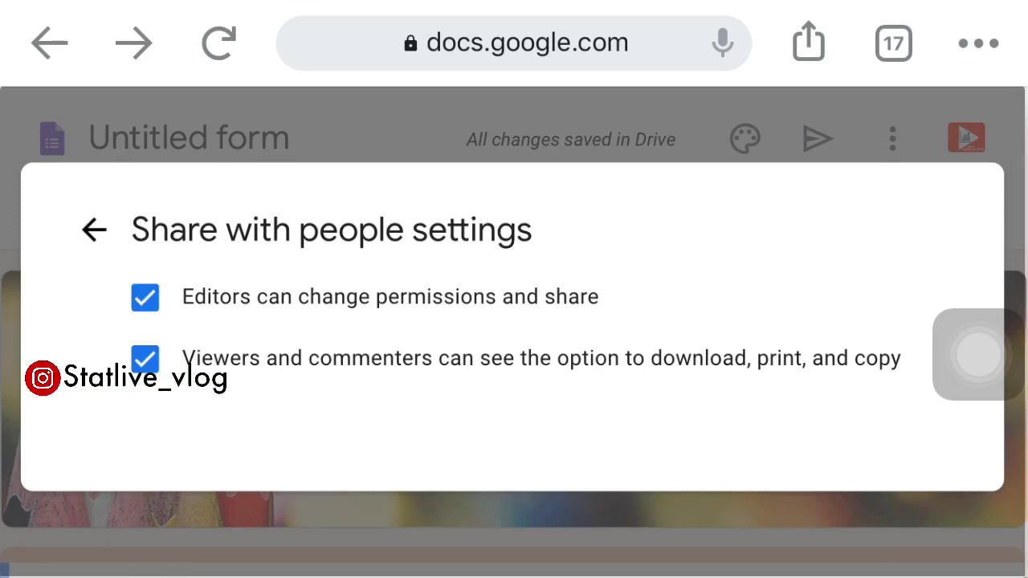
left_click(94, 230)
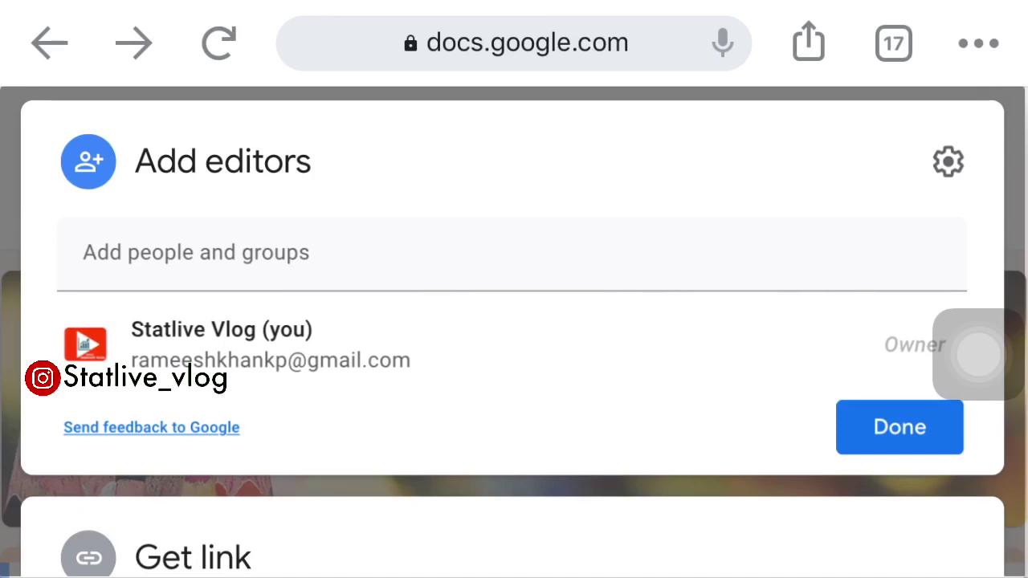
left_click(899, 427)
Replace the first question's 'Untitled question' title with 'Name'
scroll(513, 337, "up", 5)
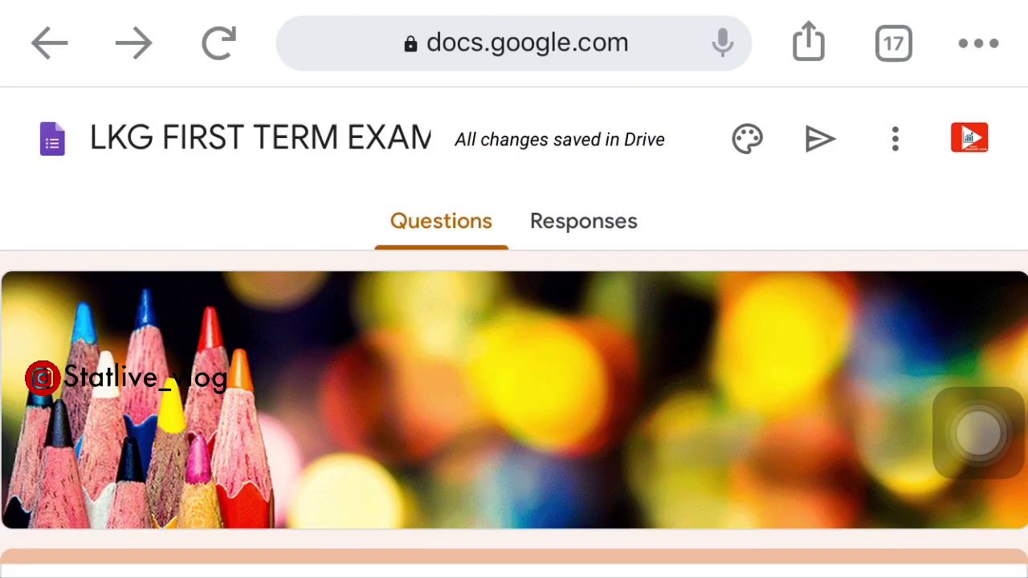
scroll(514, 337, "down", 5)
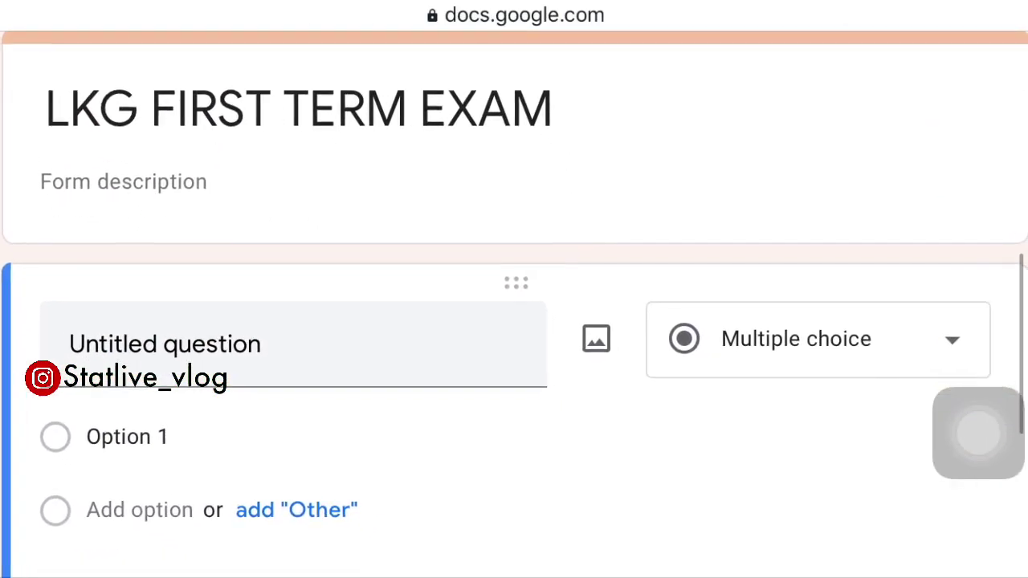
scroll(514, 337, "down", 2)
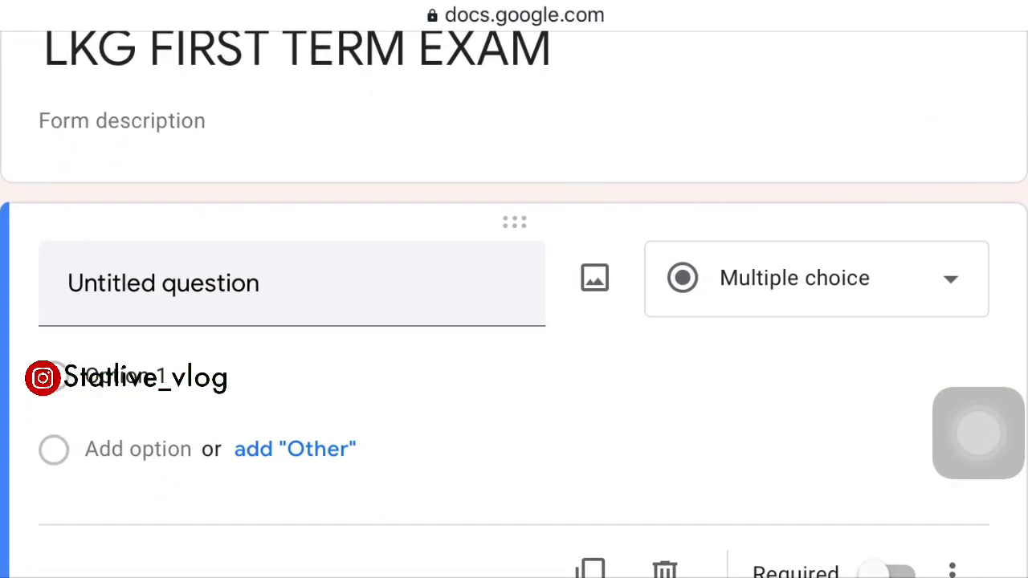
scroll(514, 337, "down", 3)
scroll(514, 337, "up", 3)
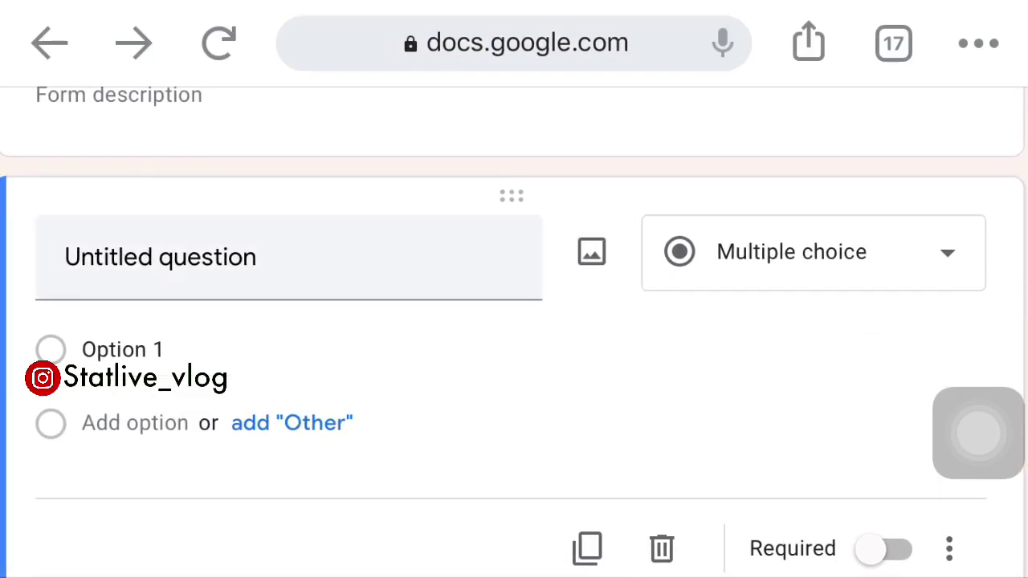
left_click(257, 257)
key("BackSpace")
key("BackSpace")
key("BackSpace")
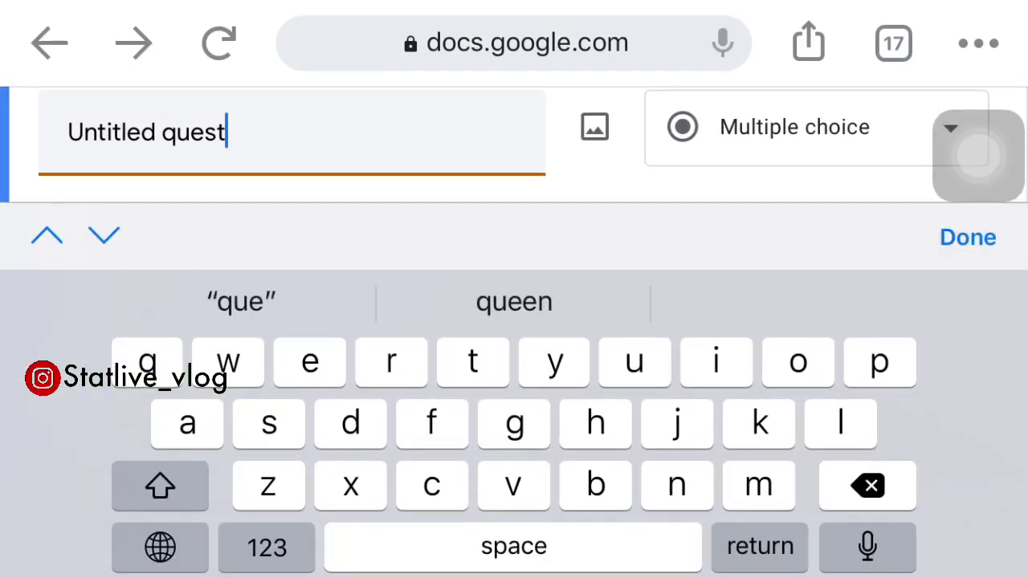
key("BackSpace")
key("BackSpace")
key("BackSpace")
key("BackSpace")
key("BackSpace")
key("BackSpace")
key("BackSpace")
key("BackSpace")
key("BackSpace")
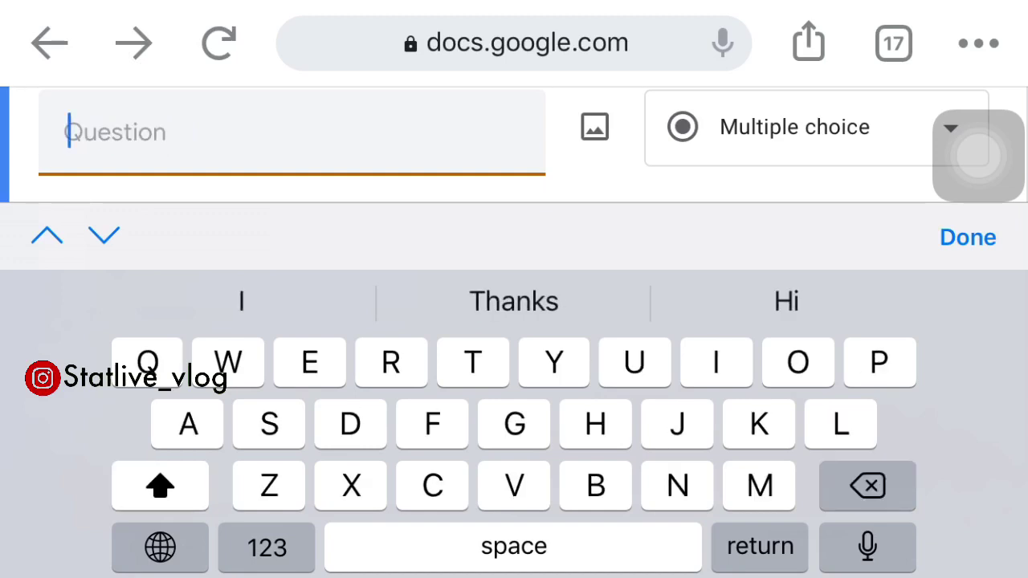
type("Na")
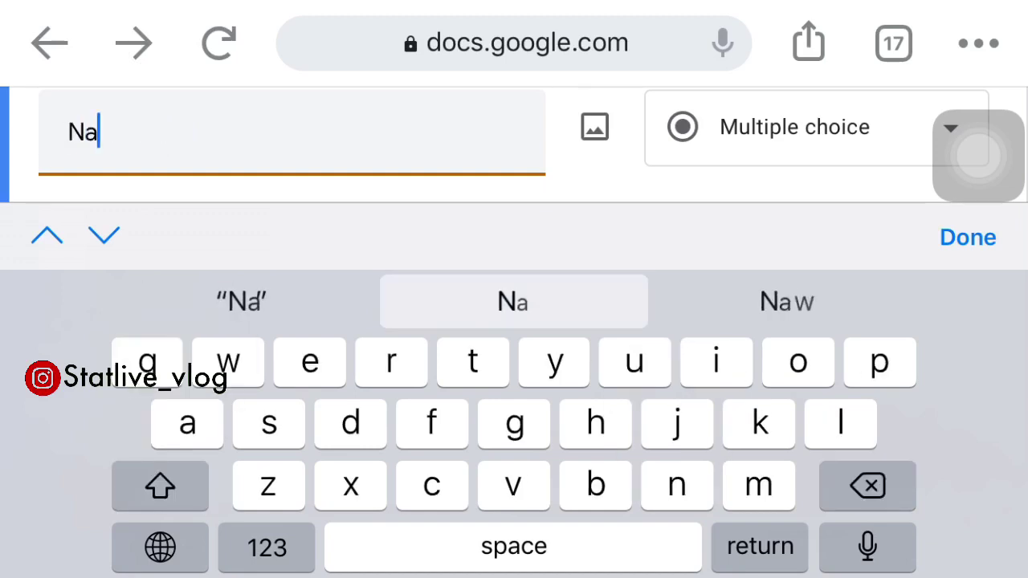
type("me")
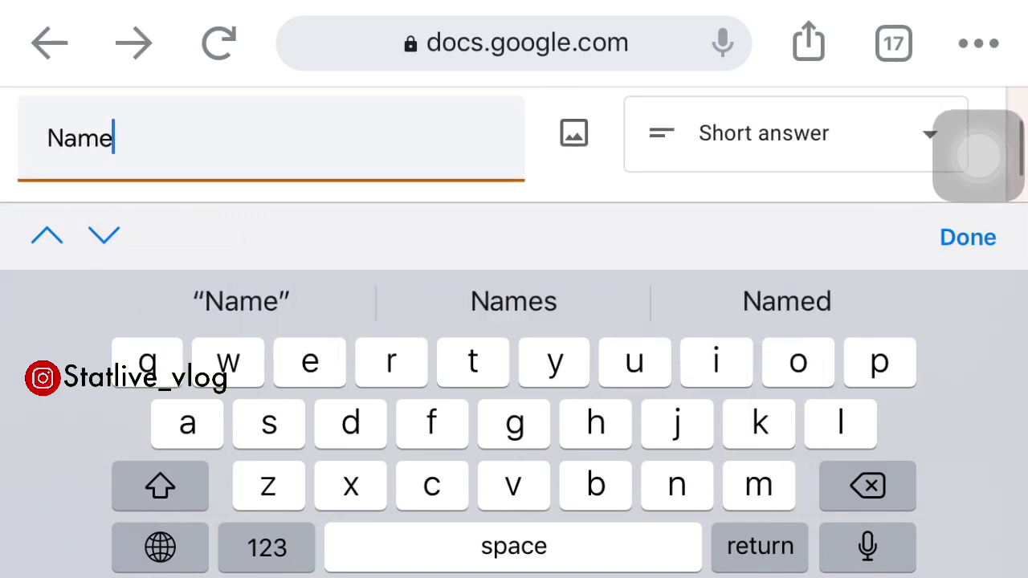
left_click(968, 237)
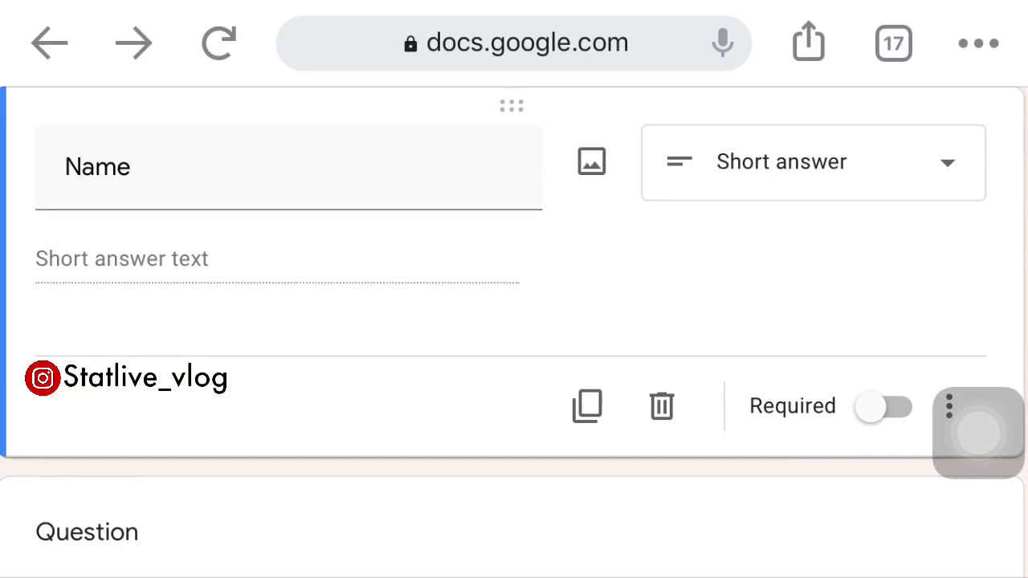
Confirm the Name question's type stays Short answer
left_click(813, 162)
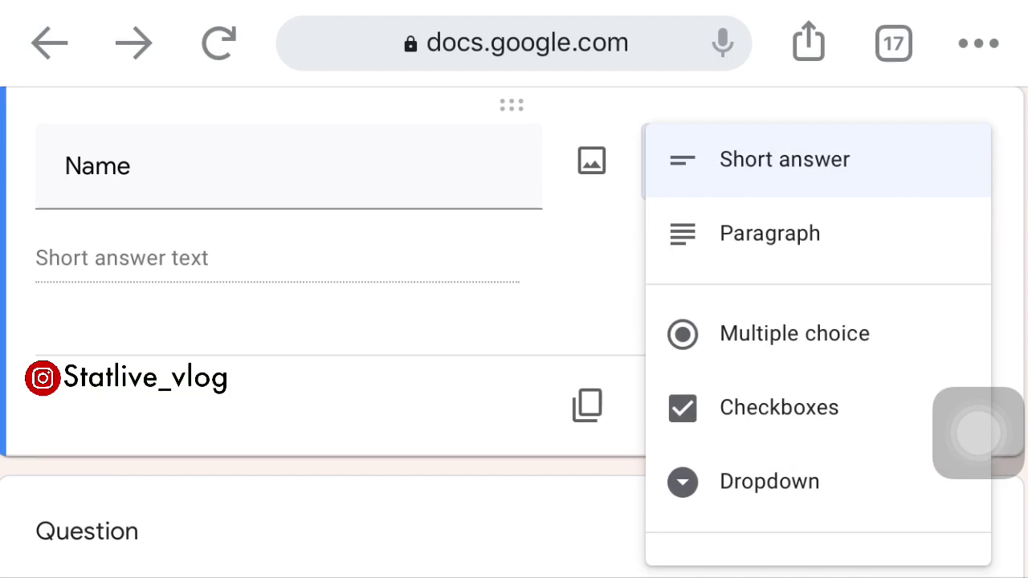
scroll(818, 345, "down", 5)
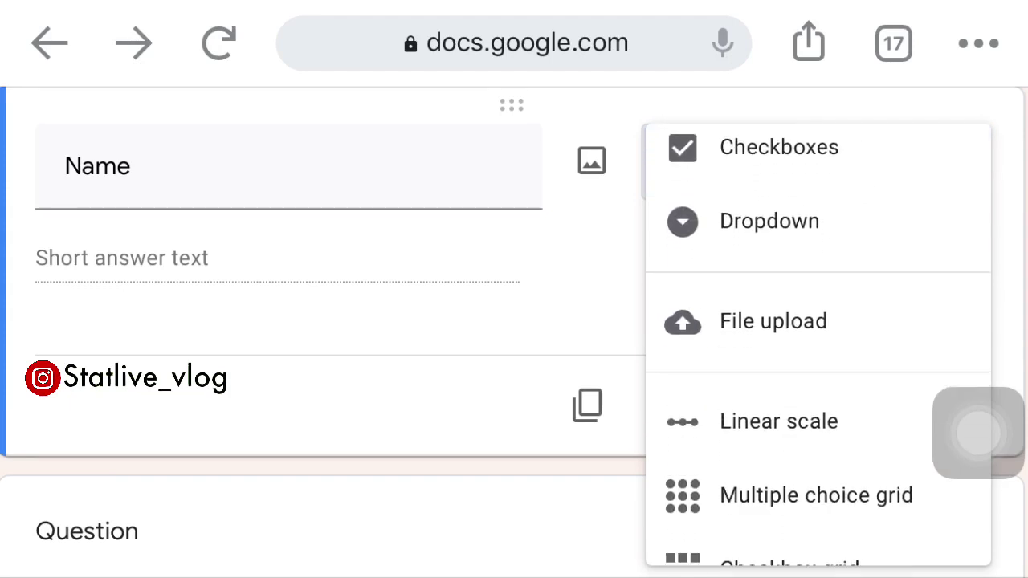
scroll(818, 346, "up", 4)
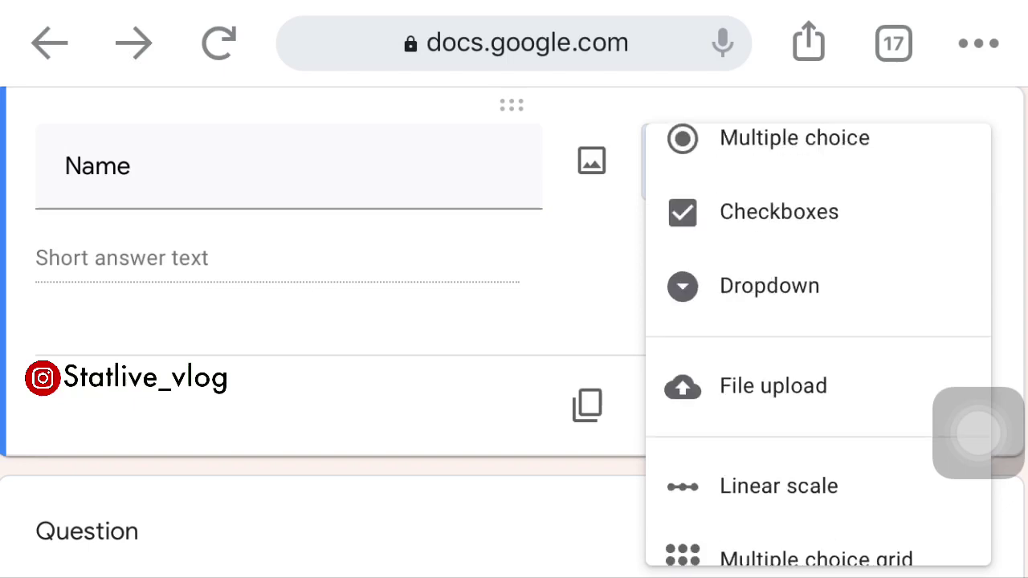
scroll(818, 345, "up", 3)
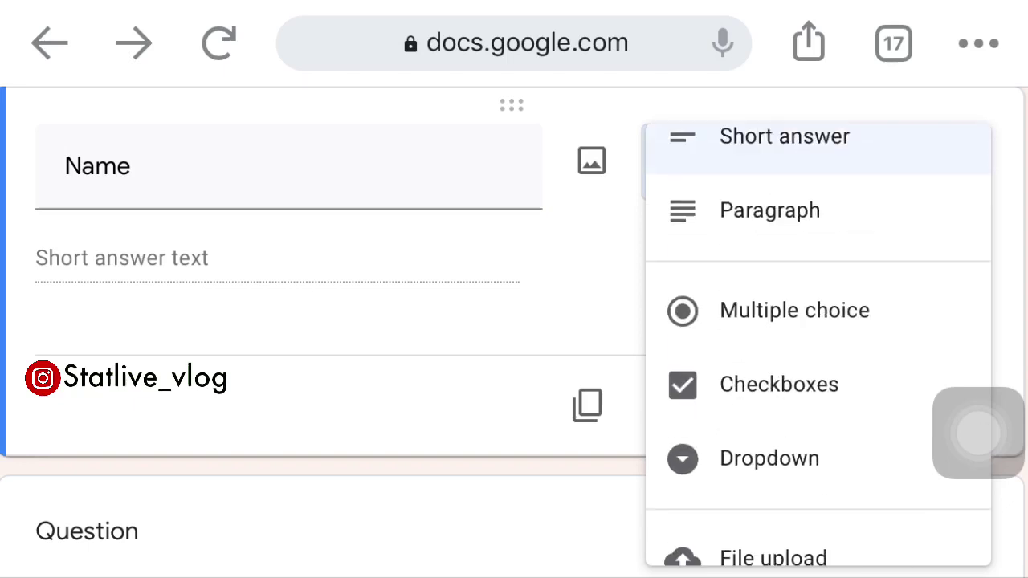
left_click(763, 169)
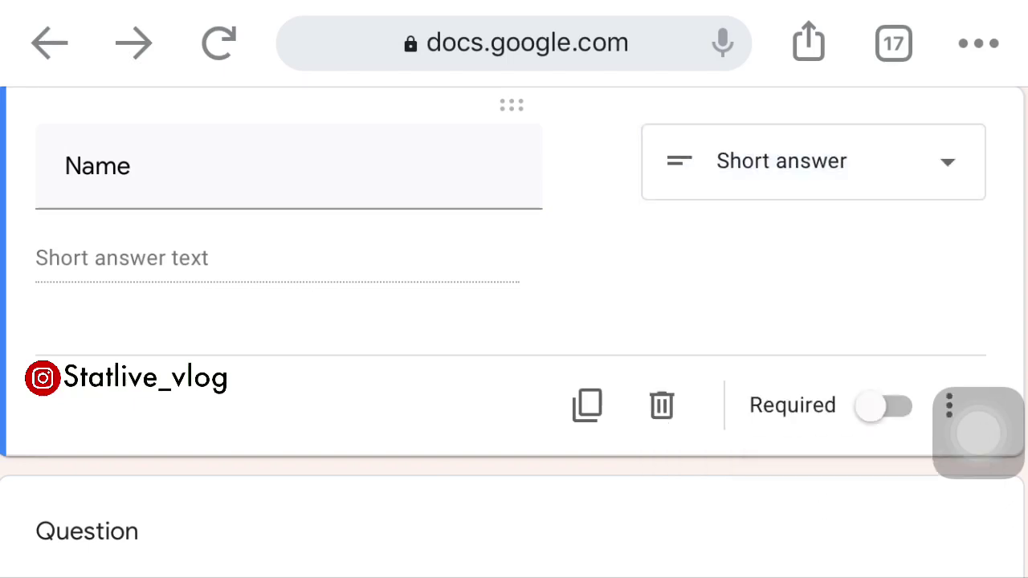
Turn on the Required toggle for the Name short-answer question
scroll(514, 322, "down", 3)
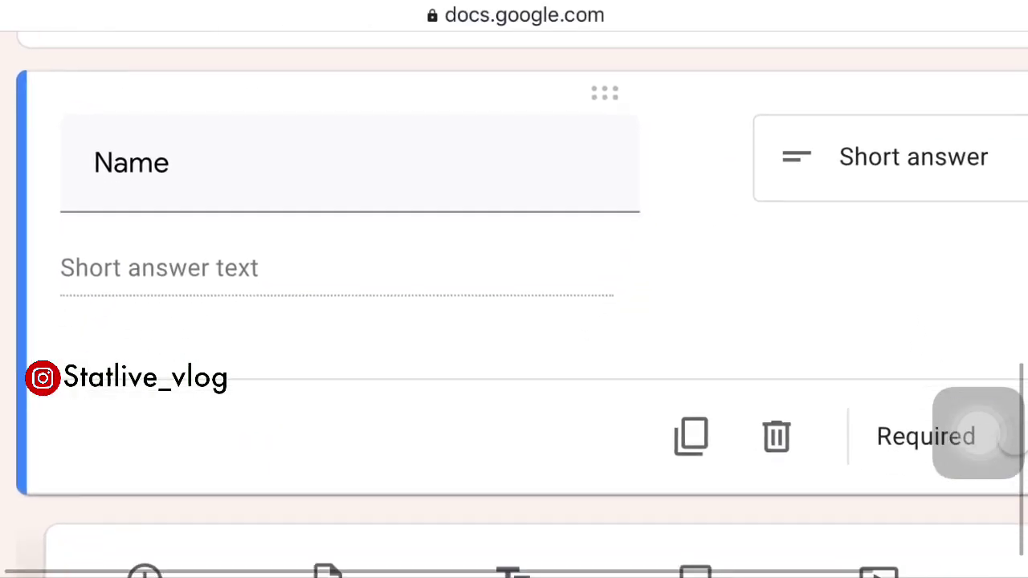
scroll(514, 289, "up", 2)
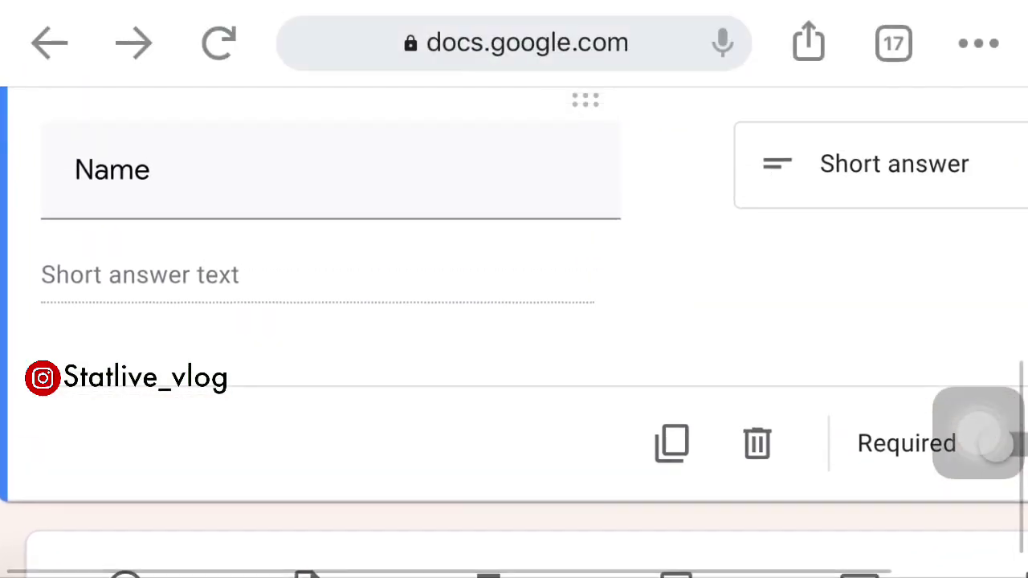
scroll(514, 302, "up", 1)
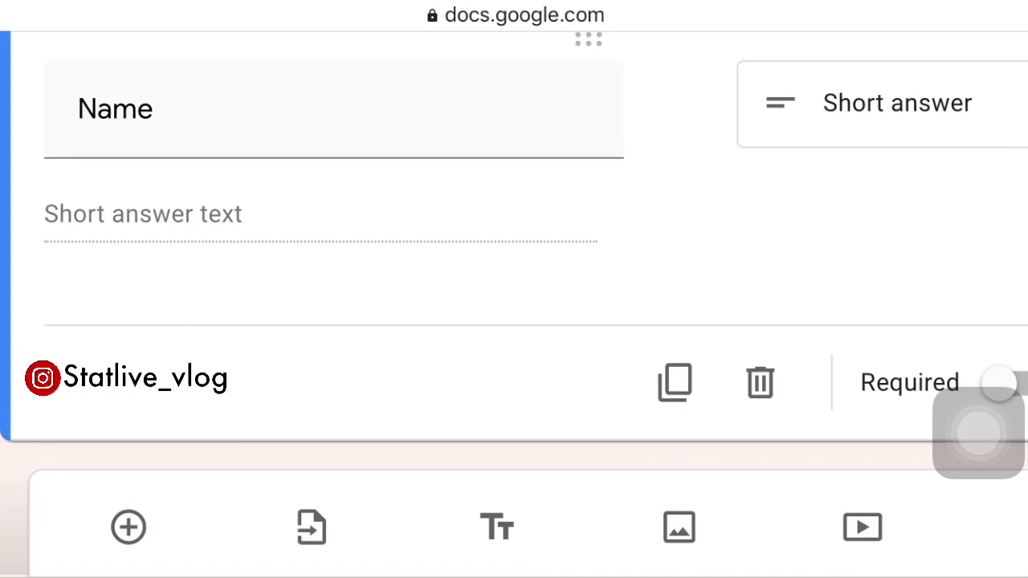
scroll(514, 322, "right", 2)
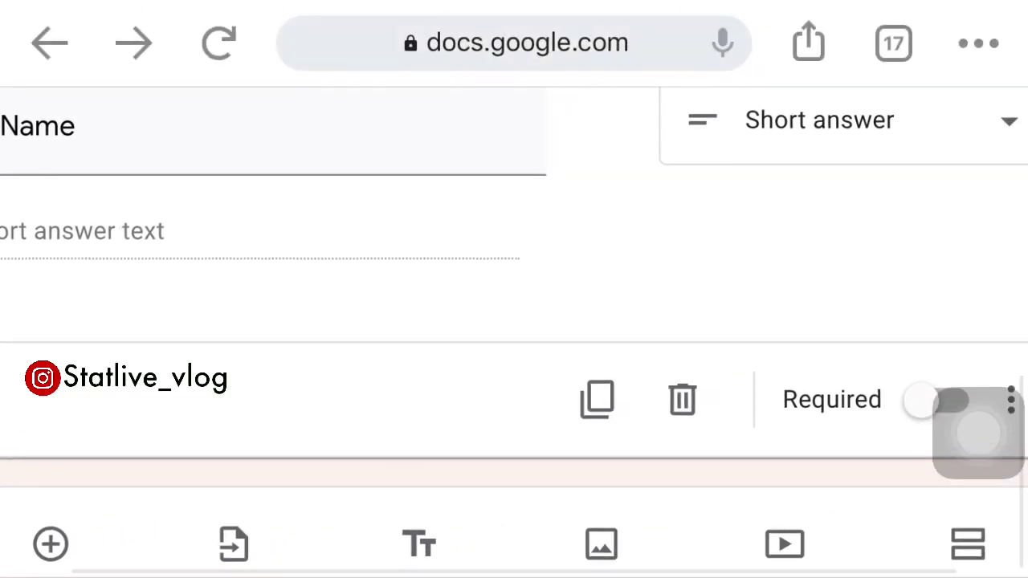
left_click_drag(978, 432, 978, 529)
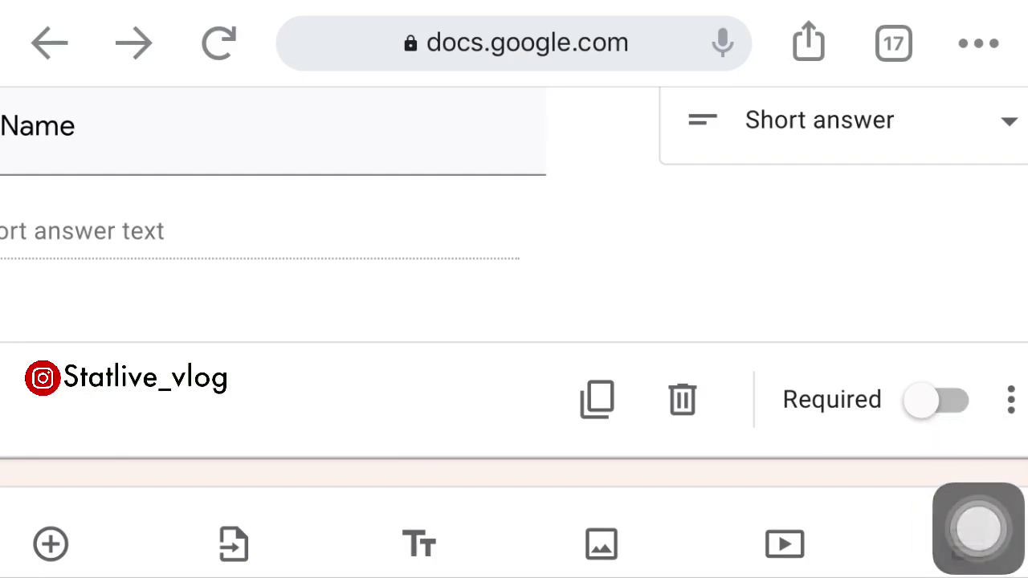
left_click(936, 400)
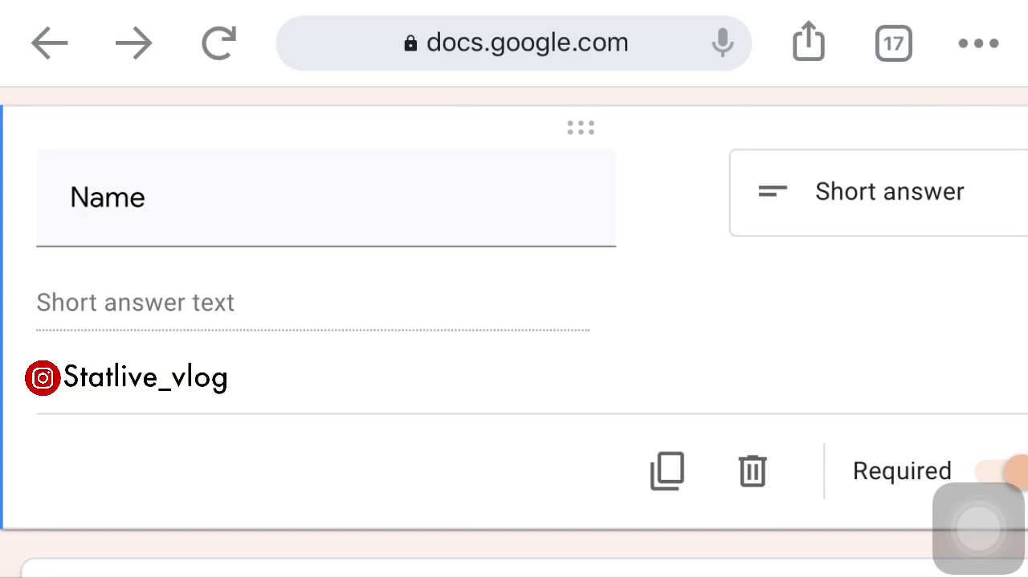
scroll(514, 341, "up", 3)
scroll(514, 321, "up", 3)
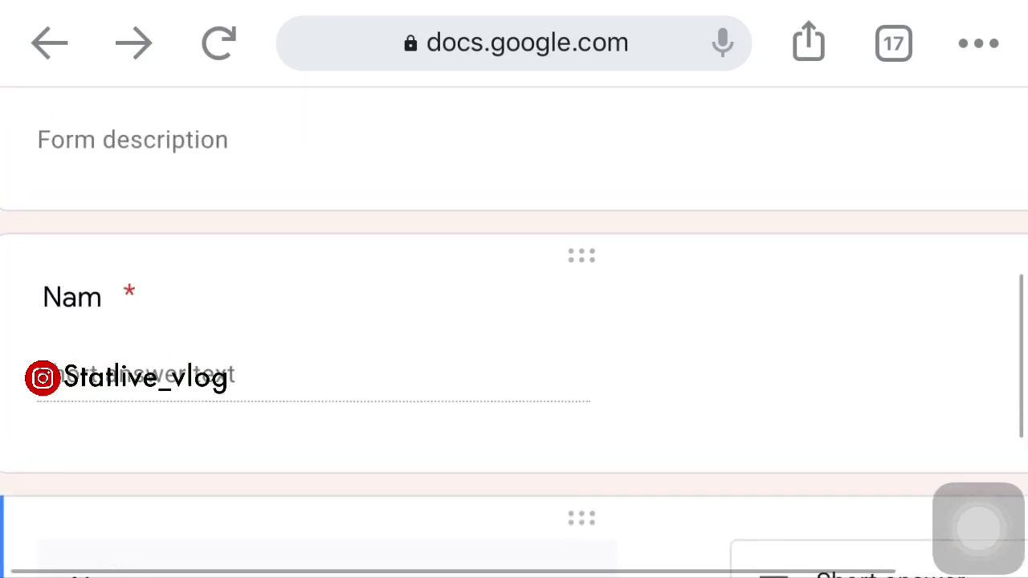
scroll(514, 321, "down", 4)
scroll(513, 321, "up", 5)
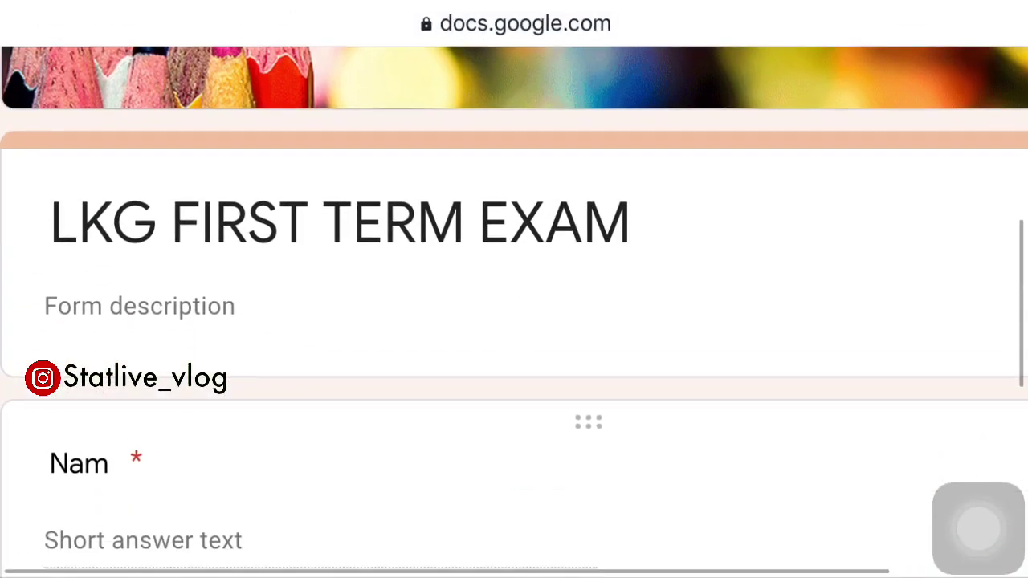
scroll(514, 321, "down", 5)
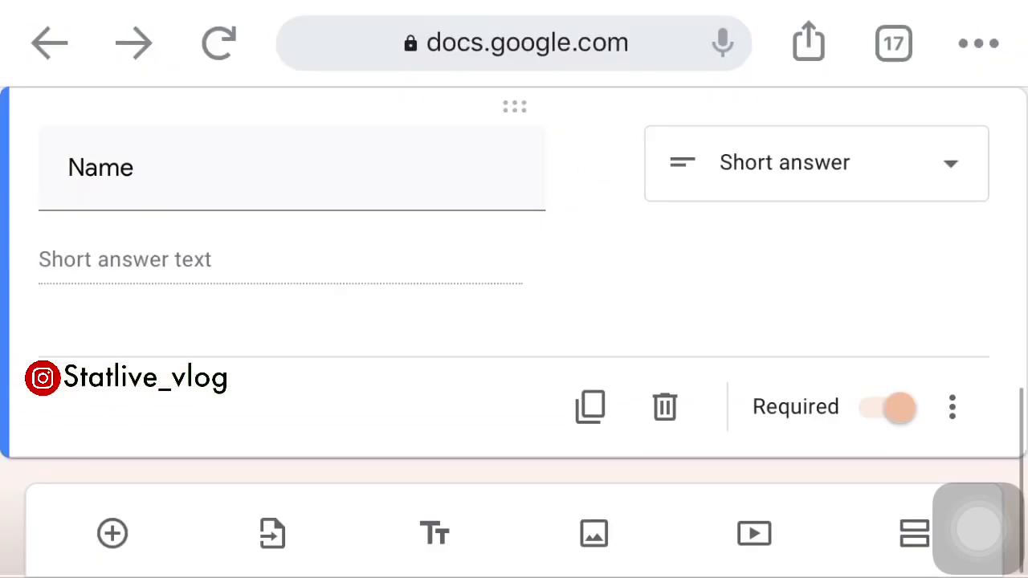
Change the second question's title from 'Name' to 'Class'
left_click(137, 167)
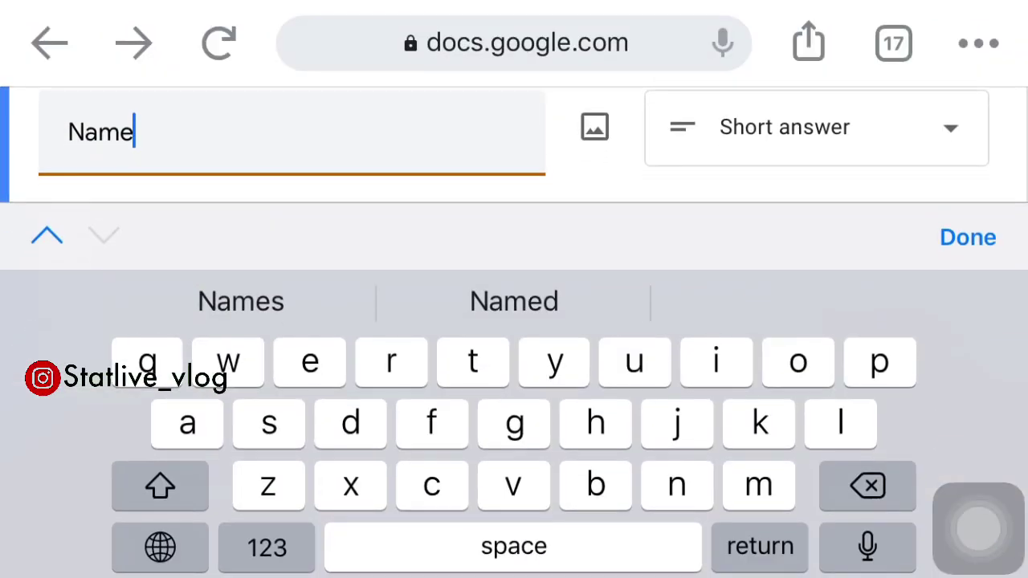
key("BackSpace")
key("BackSpace")
key("BackSpace")
key("BackSpace")
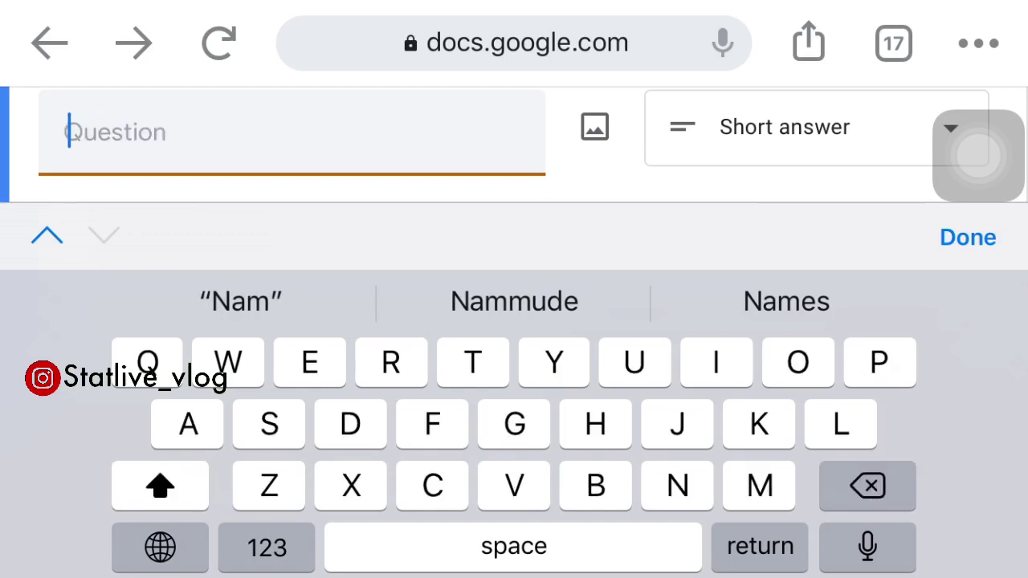
type("Class")
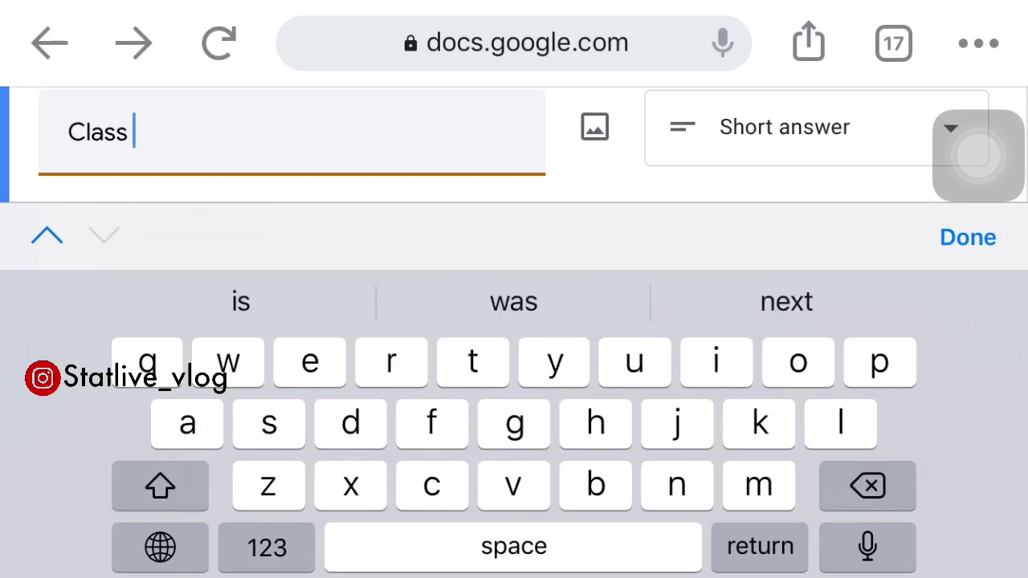
left_click(967, 237)
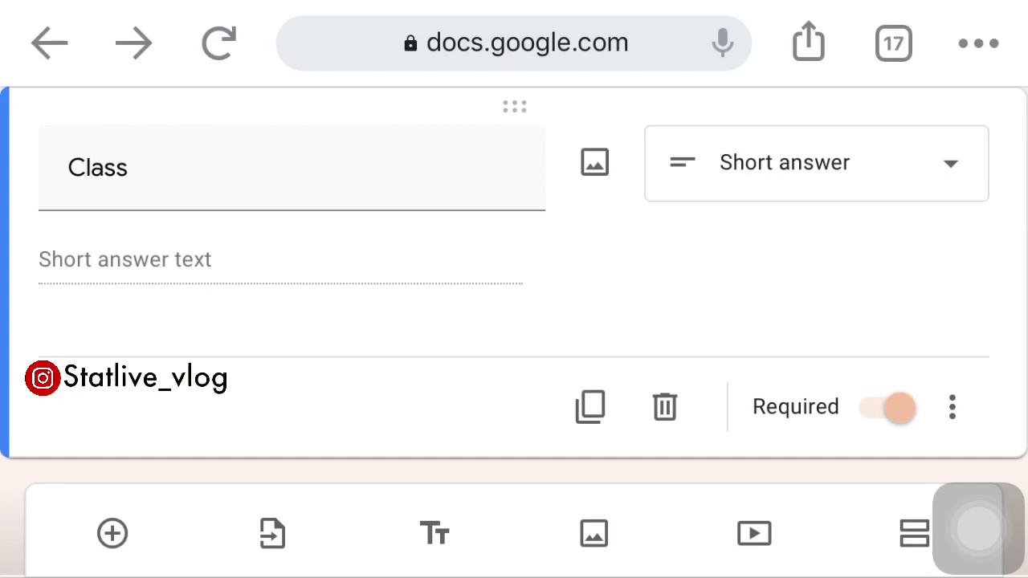
scroll(514, 331, "up", 5)
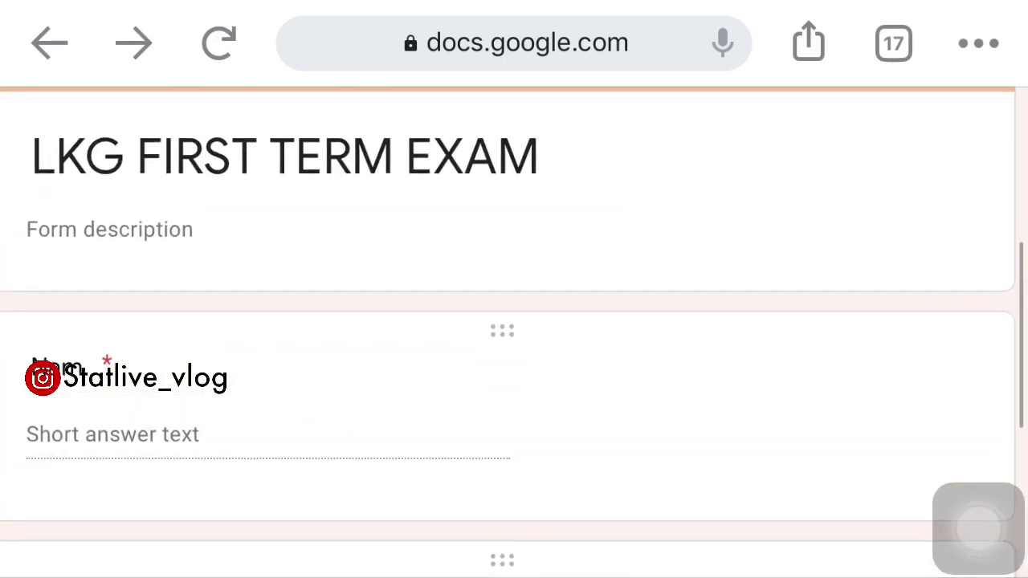
scroll(514, 321, "down", 3)
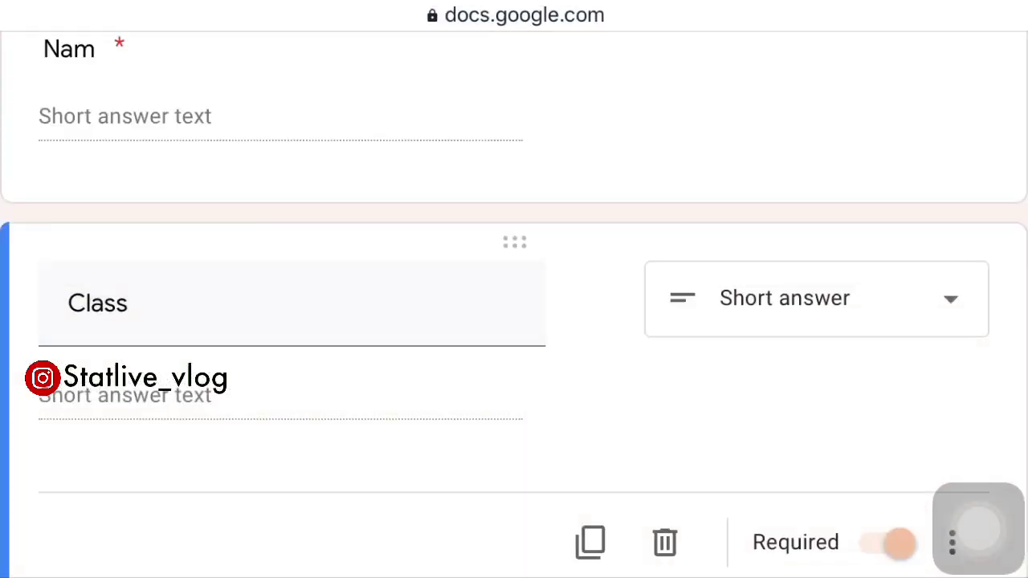
scroll(513, 321, "down", 1)
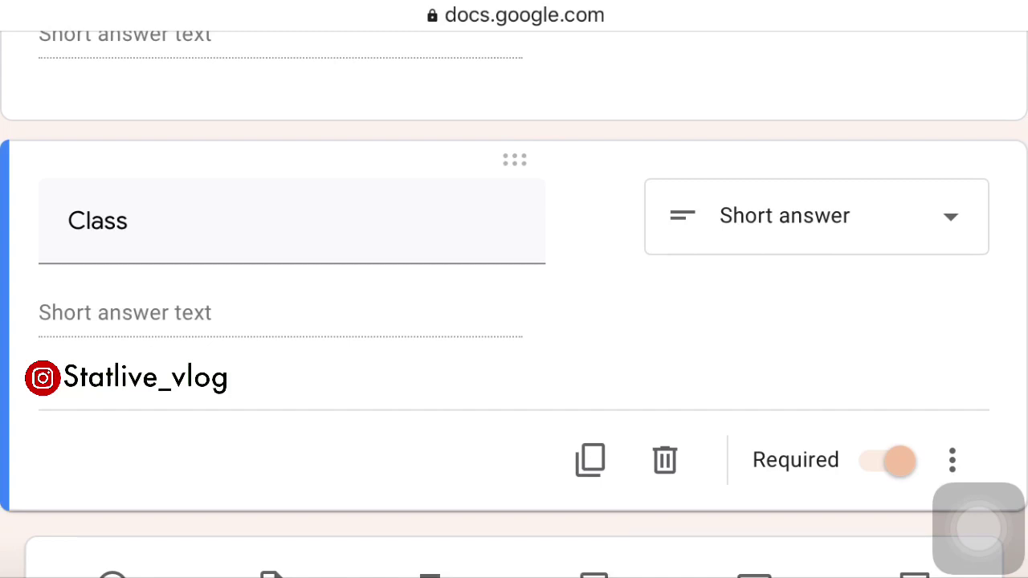
Switch the Class question to Multiple choice and rename Option 1 to 'LkgA'
left_click(816, 216)
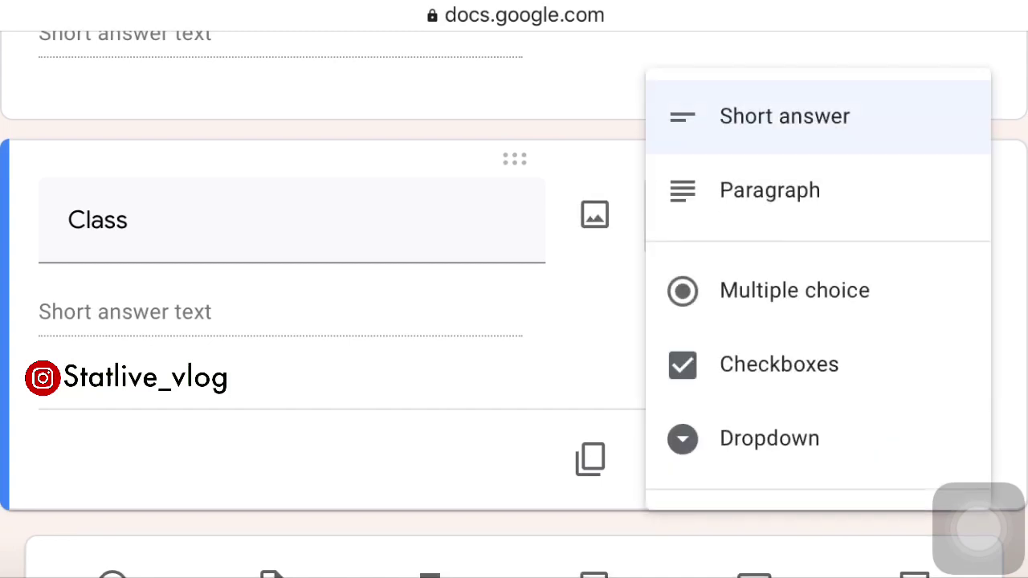
left_click(794, 290)
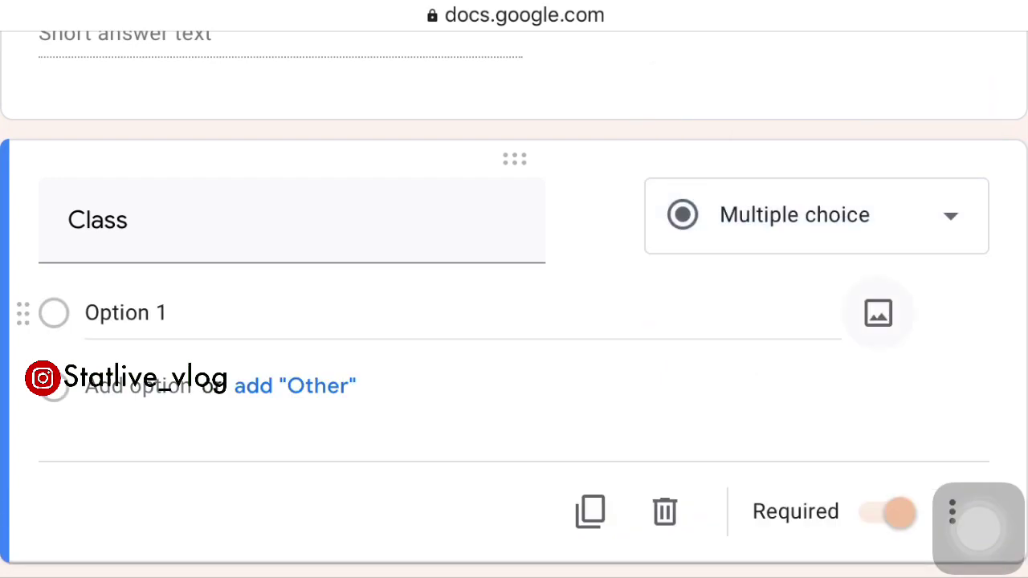
left_click(167, 313)
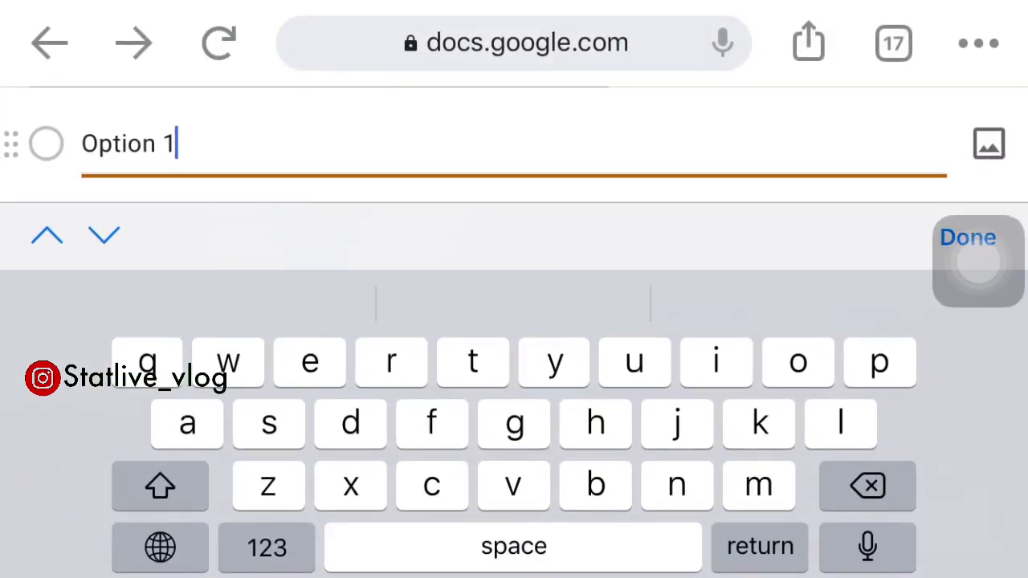
key("BackSpace")
key("BackSpace")
key("BackSpace")
key("BackSpace")
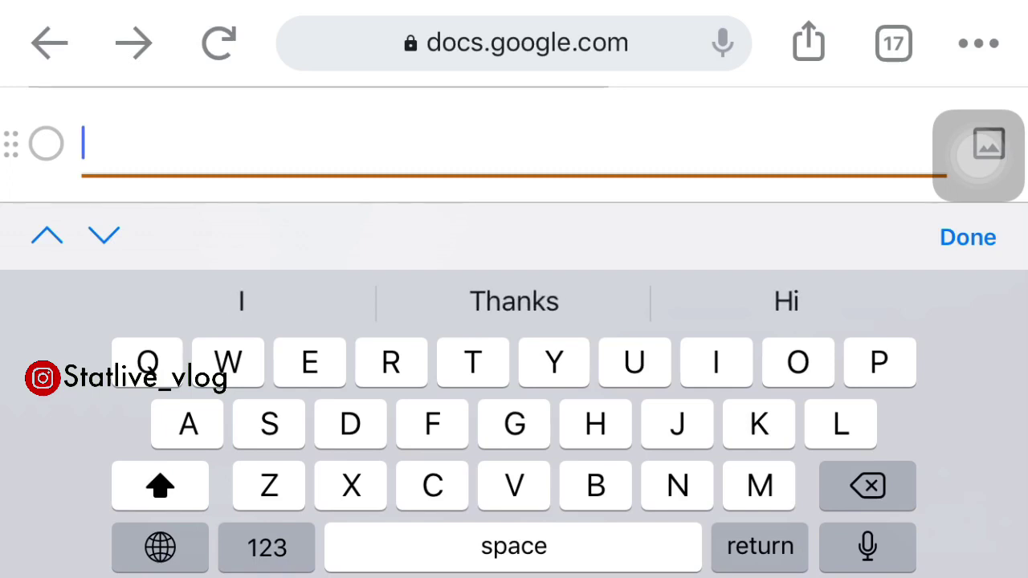
key("BackSpace")
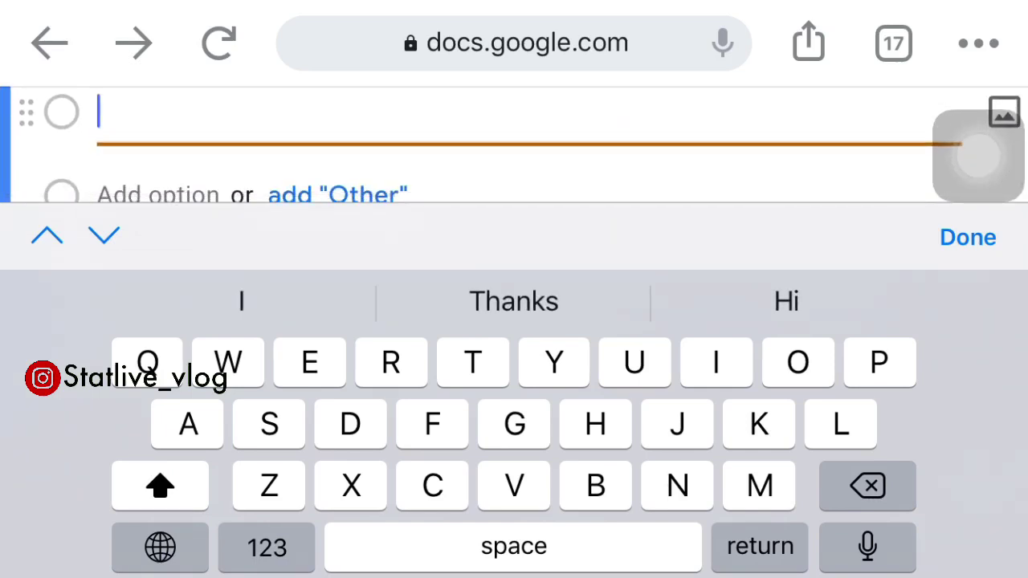
type("Lkg")
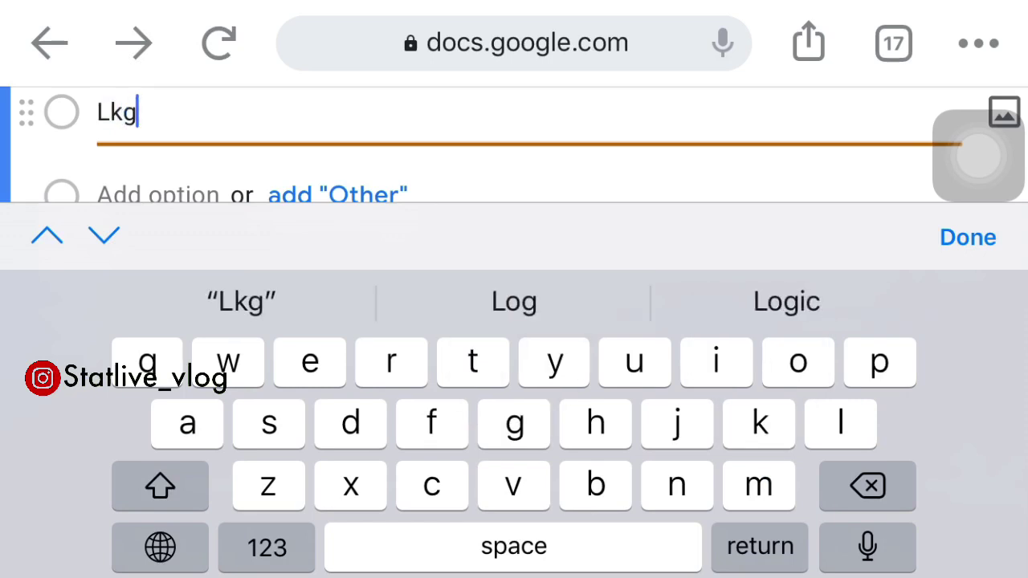
type("A")
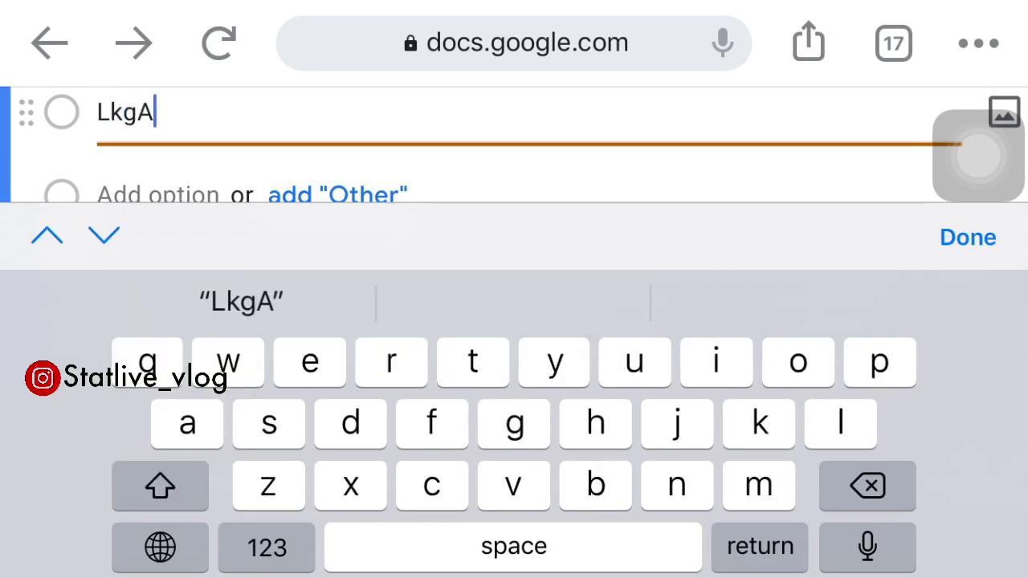
Add a second answer option named 'Lkg B'
key("Return")
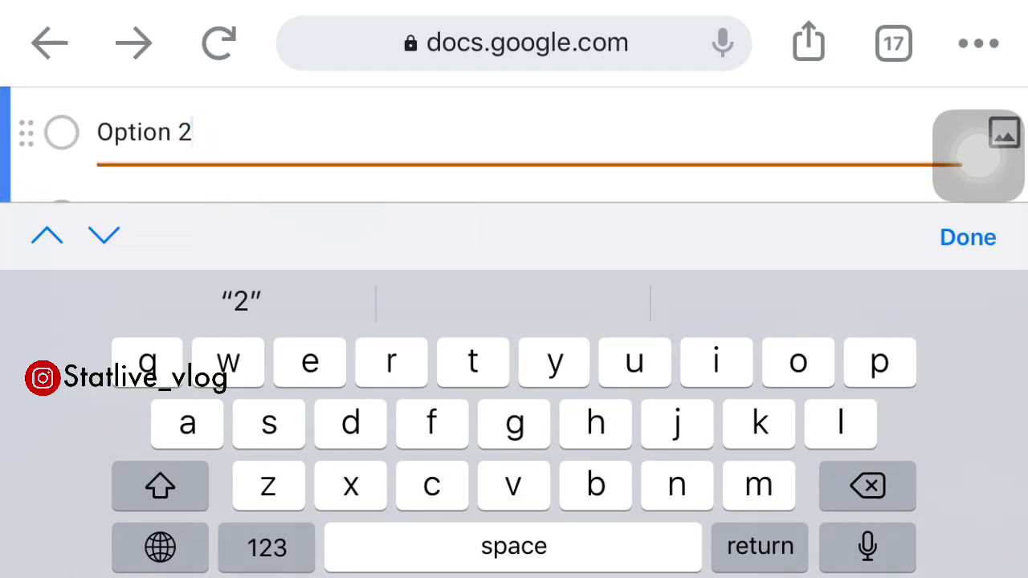
key("BackSpace")
key("BackSpace")
key("BackSpace")
key("BackSpace")
key("BackSpace")
key("BackSpace")
key("BackSpace")
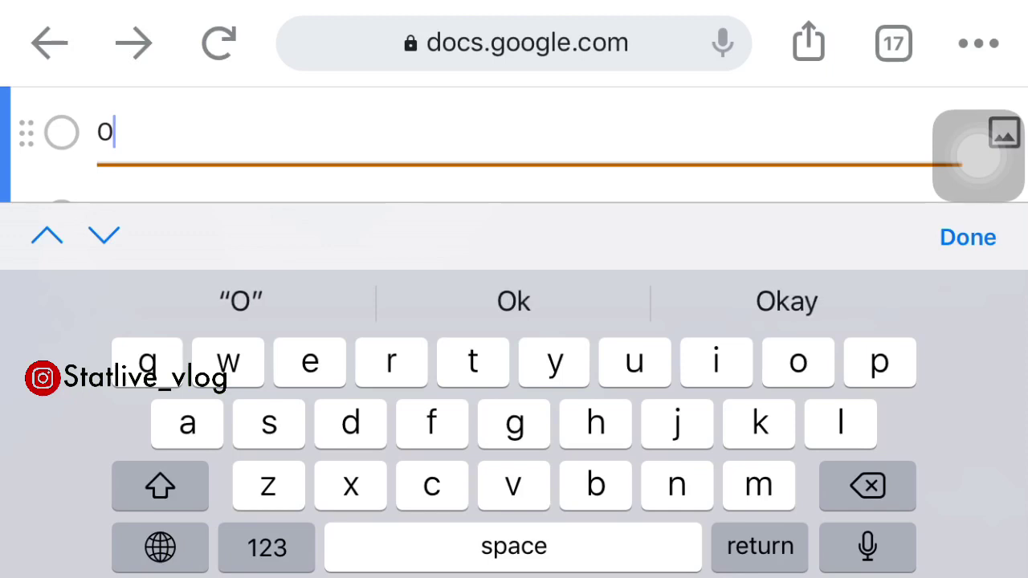
key("BackSpace")
type("Lk")
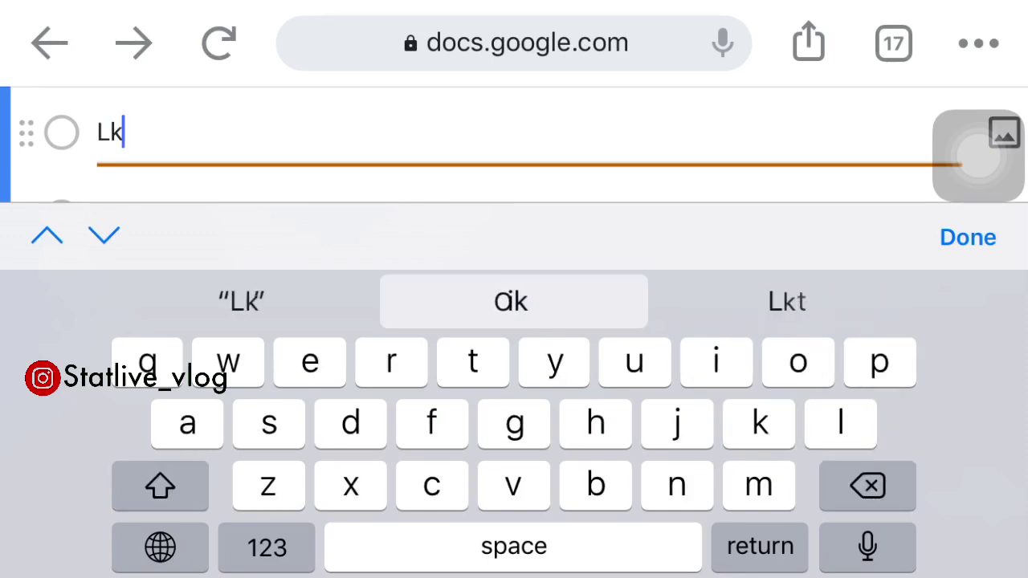
type("g ")
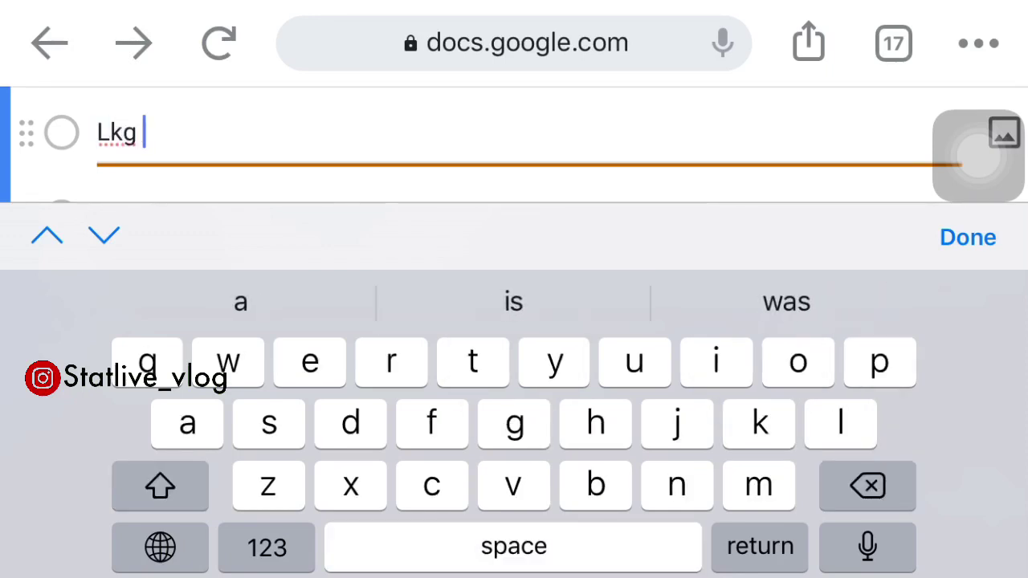
type("B")
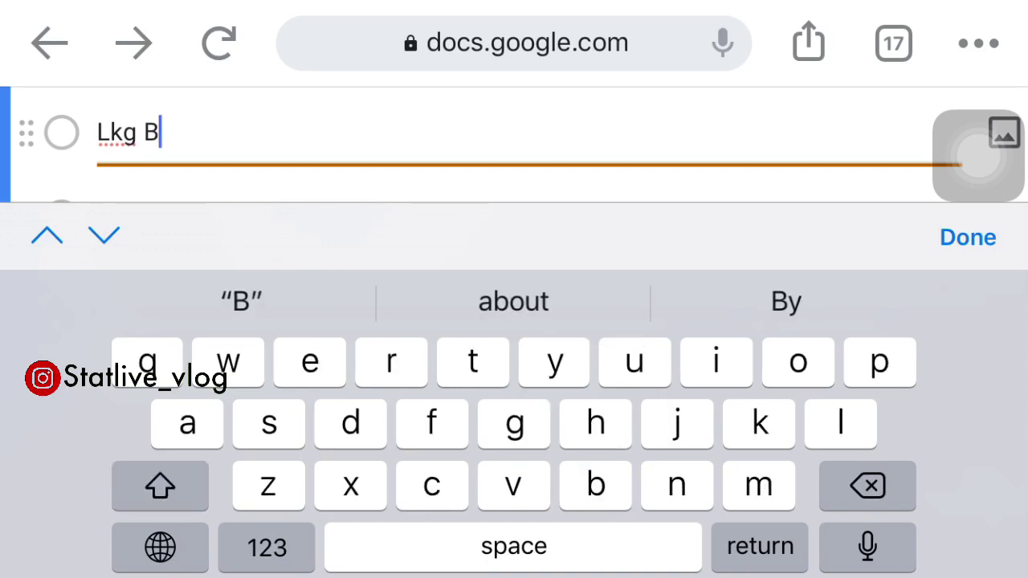
left_click(967, 237)
scroll(514, 322, "up", 2)
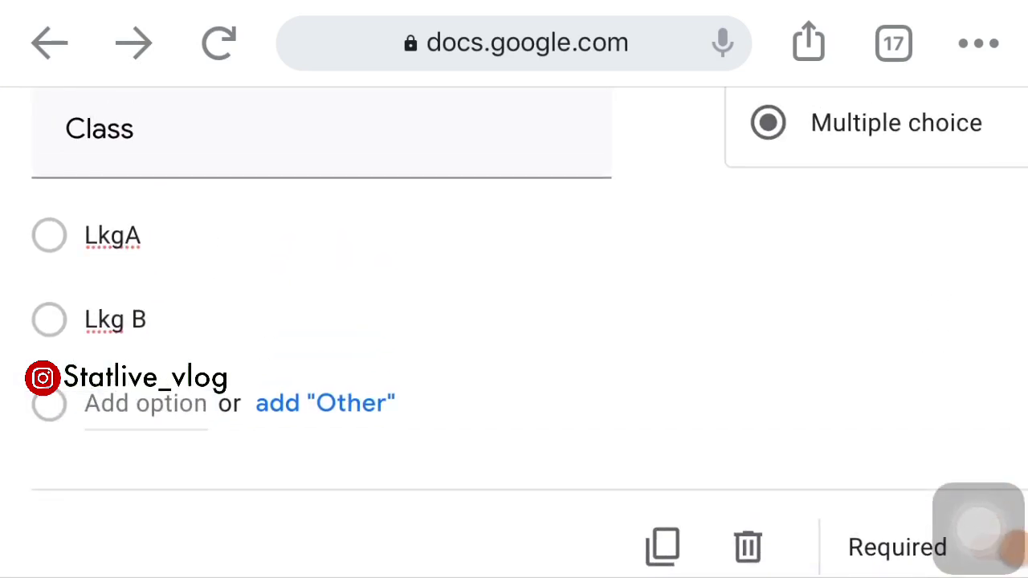
scroll(513, 332, "up", 3)
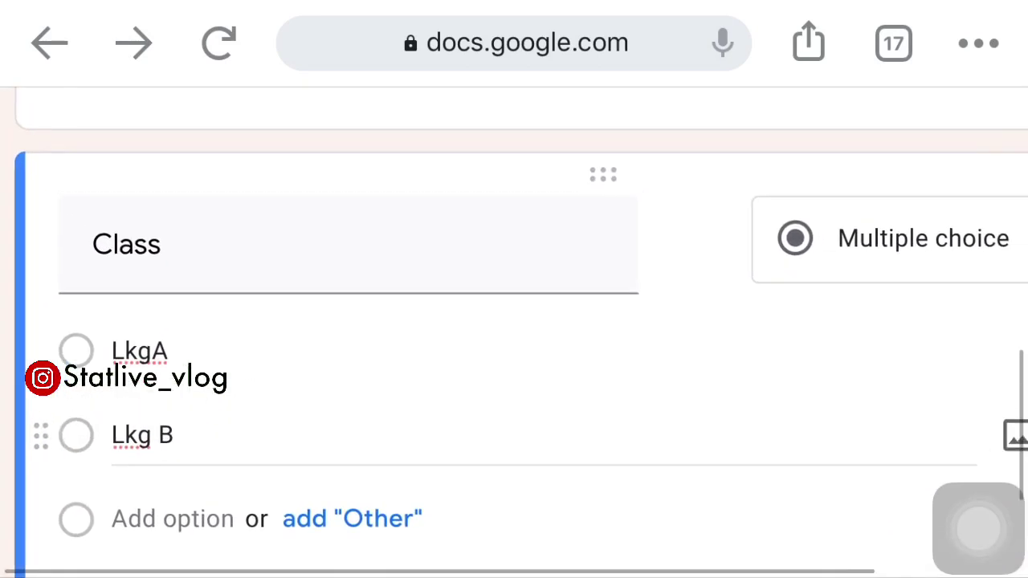
scroll(514, 332, "down", 5)
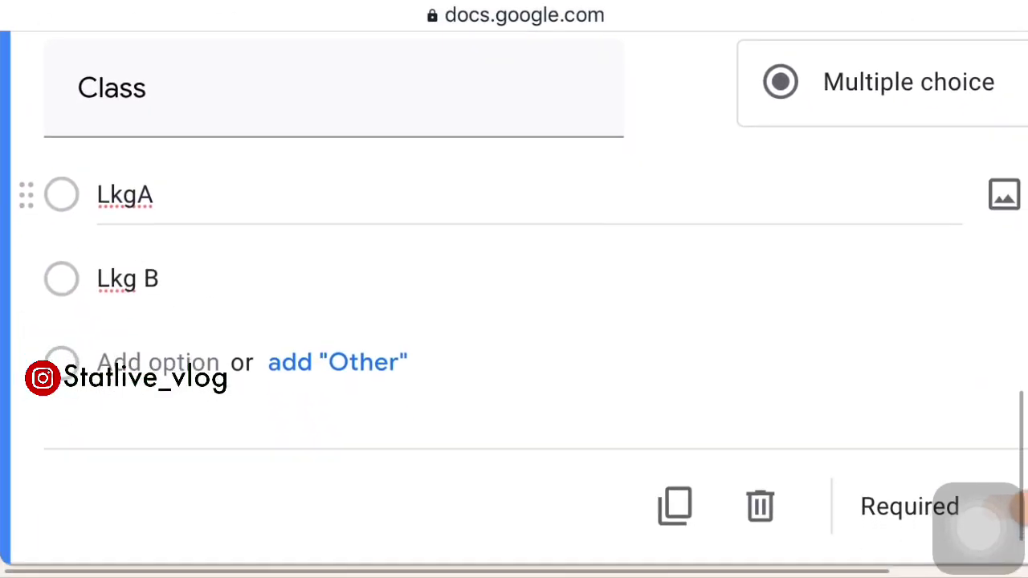
scroll(514, 305, "up", 3)
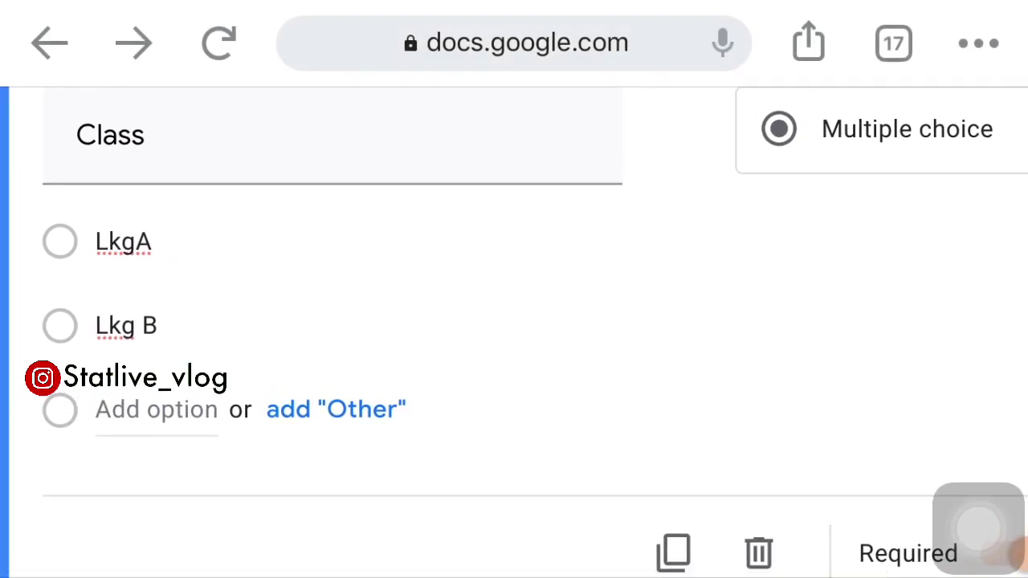
scroll(514, 321, "up", 2)
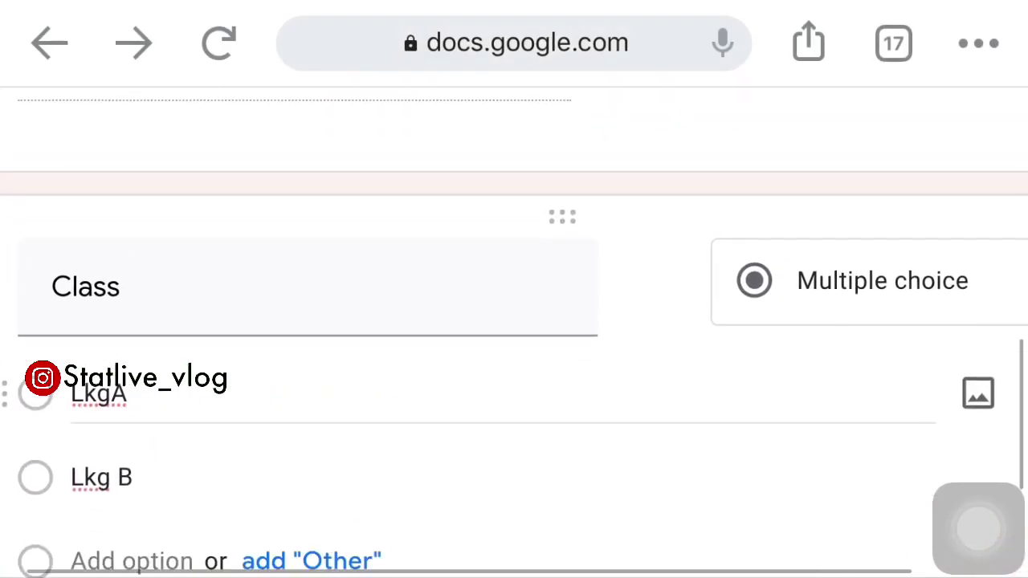
scroll(514, 321, "down", 5)
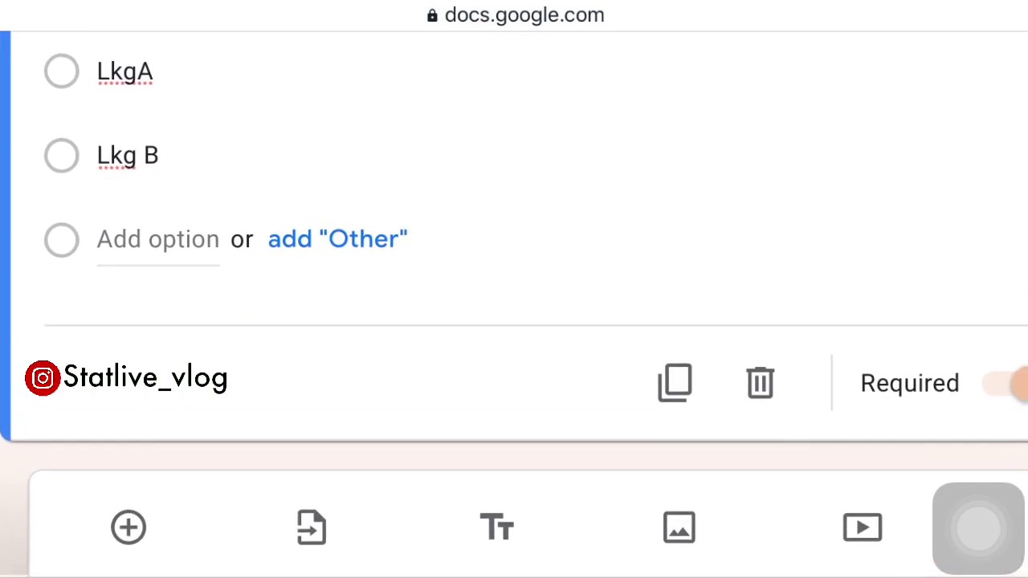
scroll(514, 321, "right", 1)
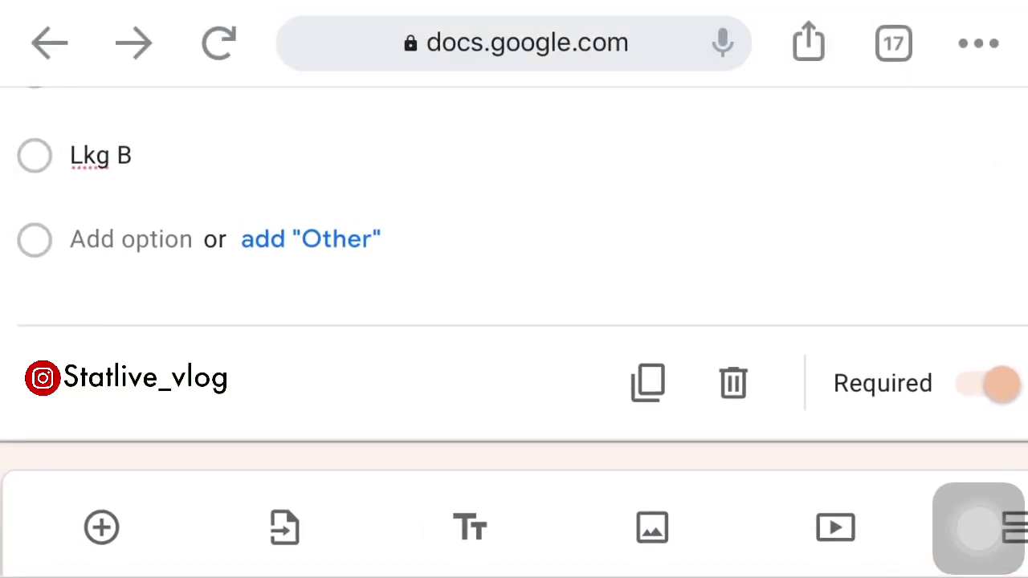
scroll(514, 321, "up", 10)
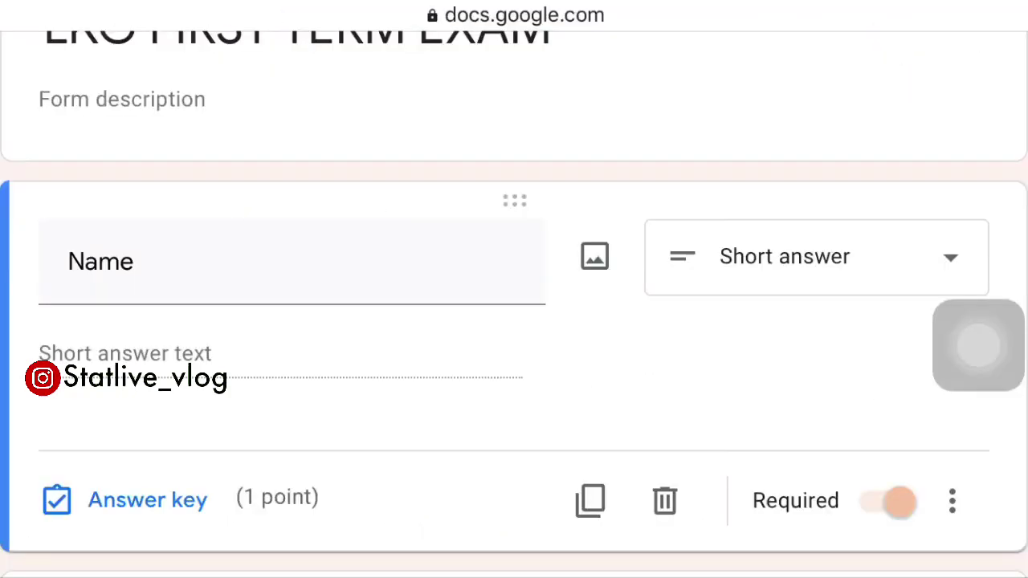
scroll(514, 321, "down", 5)
scroll(513, 321, "up", 3)
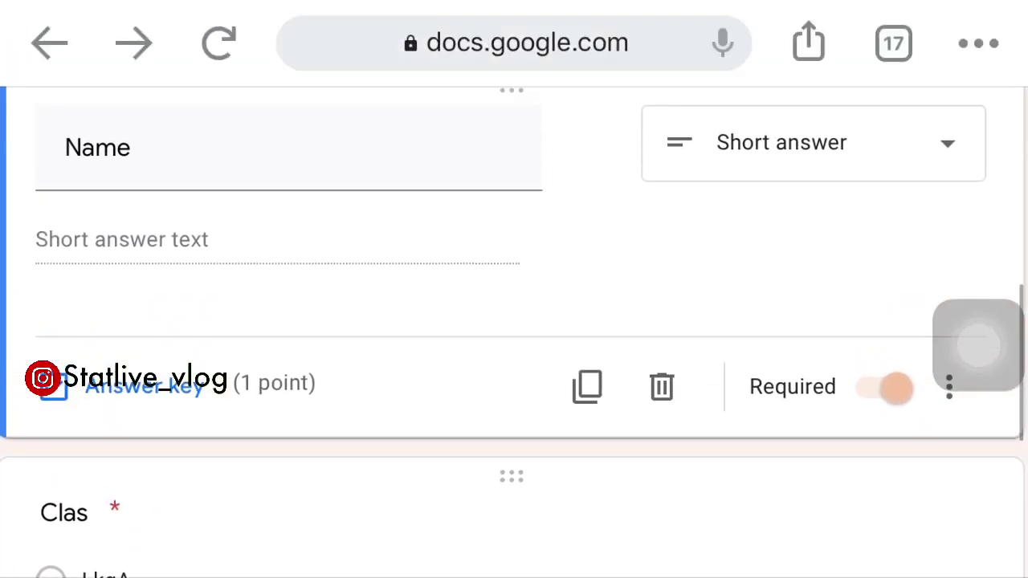
scroll(514, 331, "up", 1)
scroll(514, 332, "down", 3)
scroll(513, 331, "up", 3)
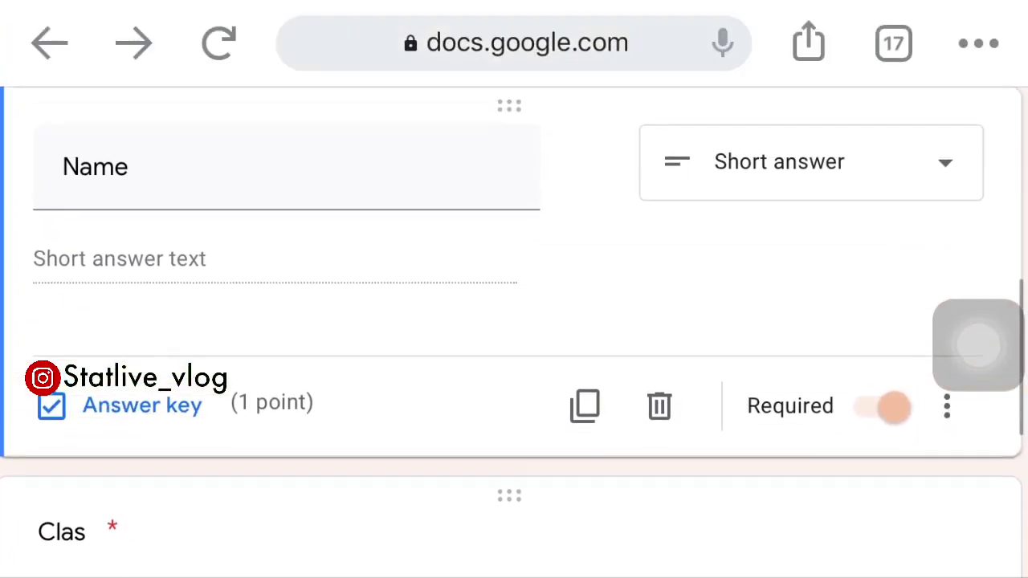
scroll(514, 321, "up", 1)
scroll(513, 321, "up", 2)
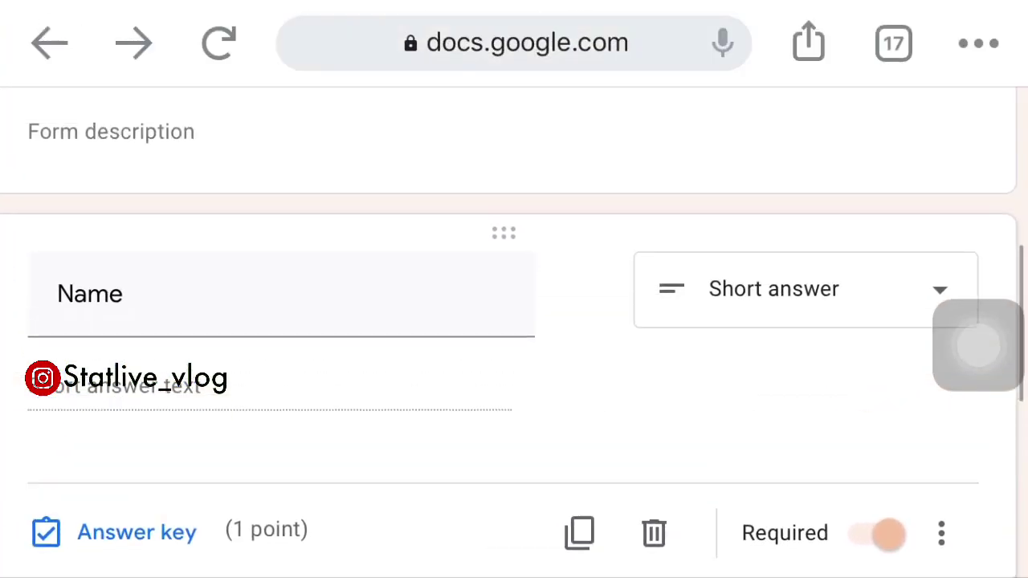
scroll(514, 322, "down", 2)
scroll(514, 322, "down", 1)
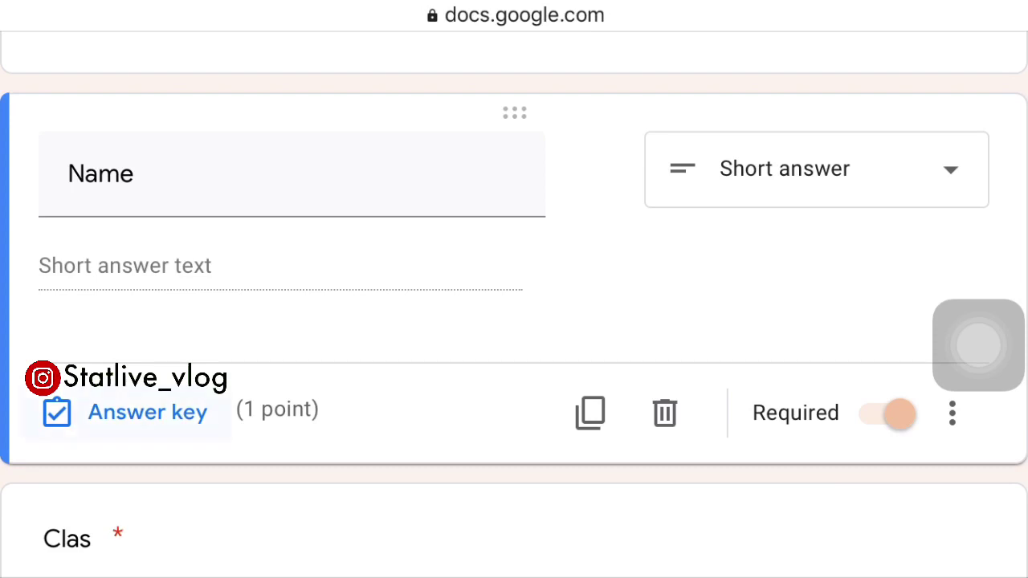
Delete the point value from the Name question's answer key
left_click(147, 412)
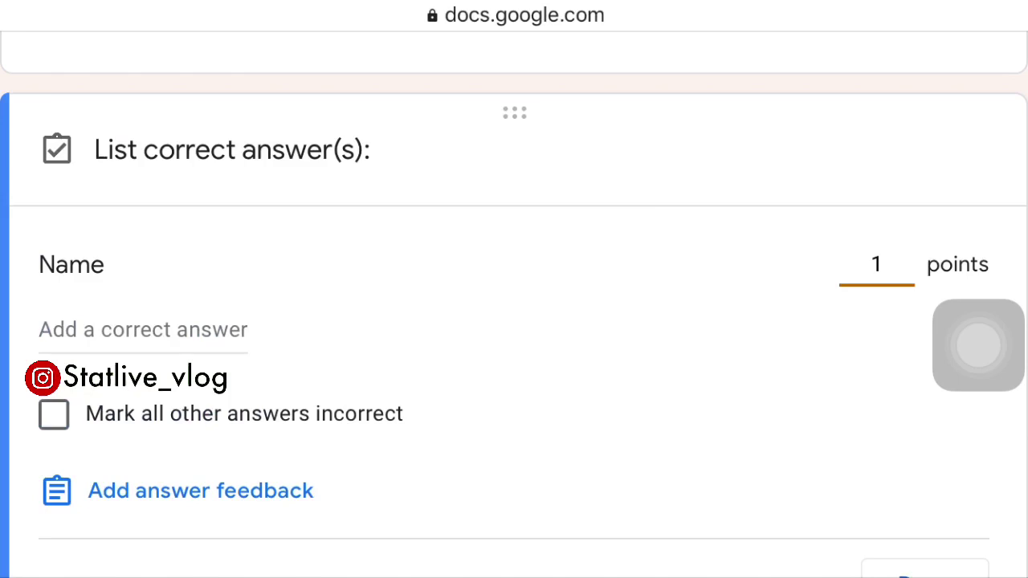
left_click(876, 264)
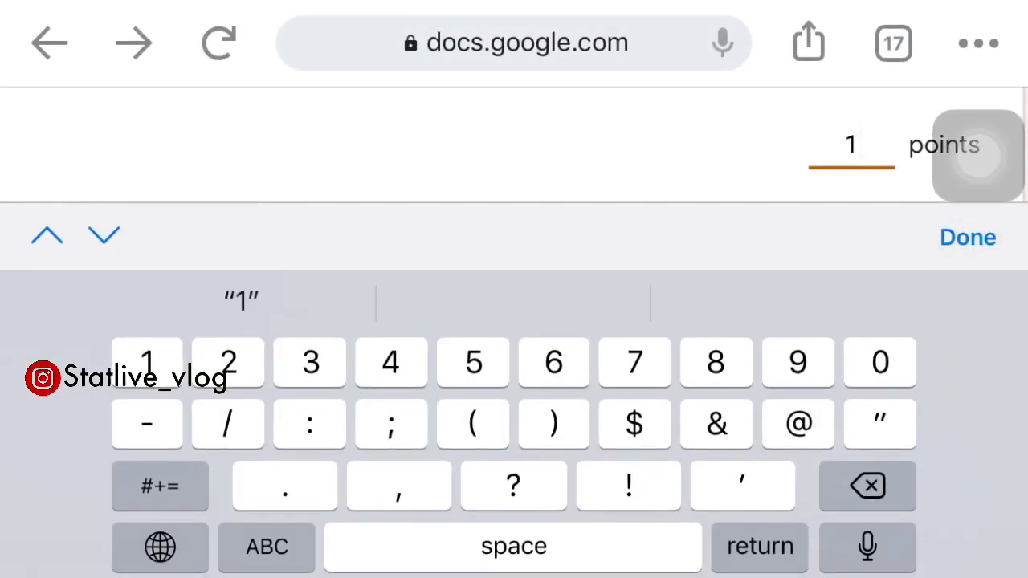
key("BackSpace")
left_click(967, 237)
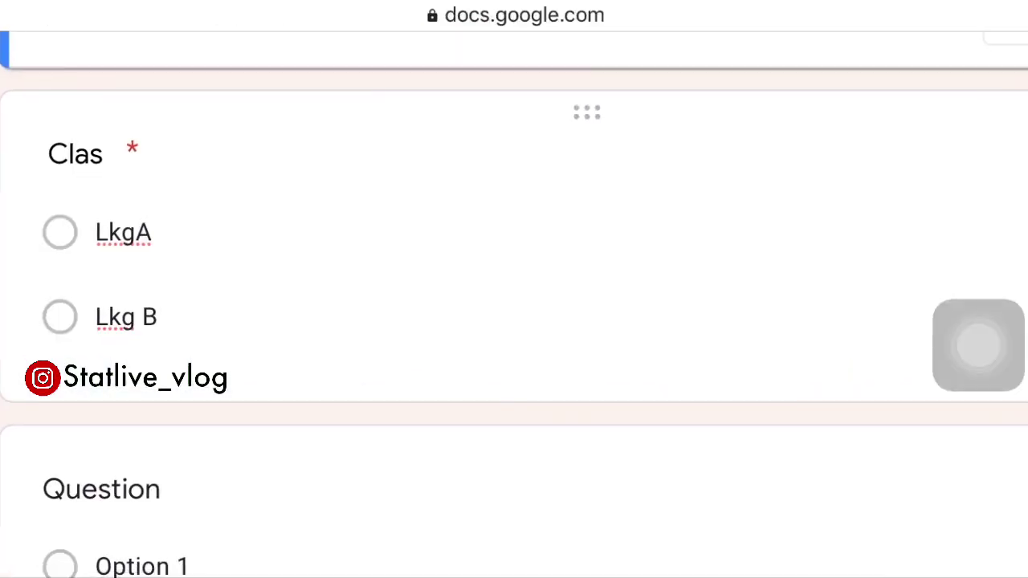
Set the Class question's answer key to 0 points
scroll(513, 321, "up", 2)
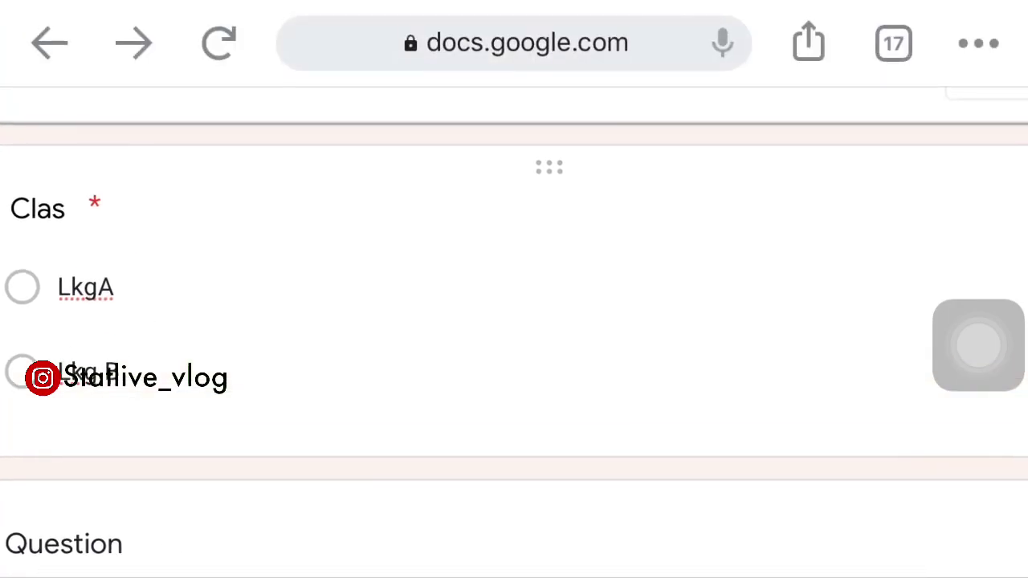
left_click(88, 373)
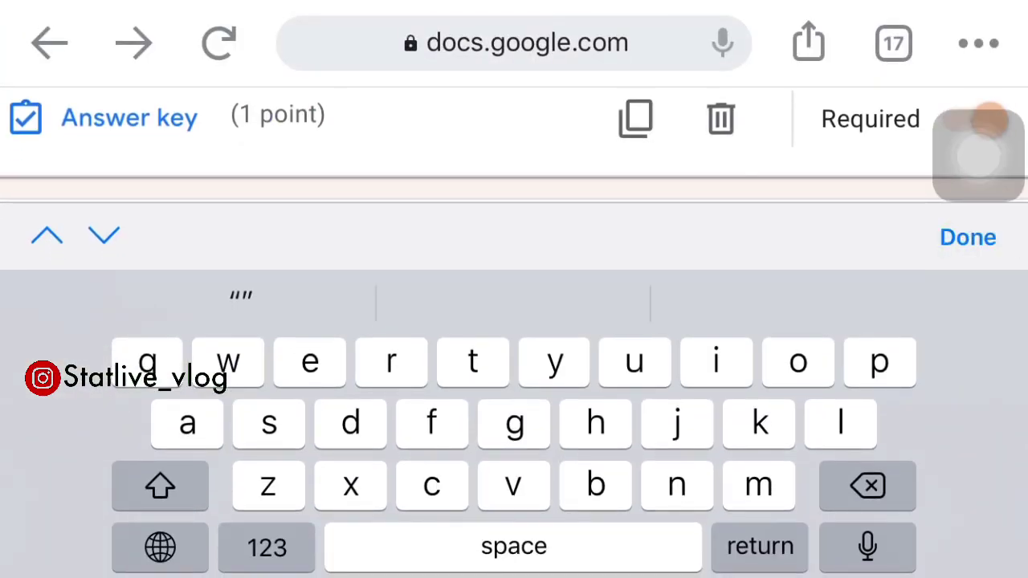
left_click(129, 118)
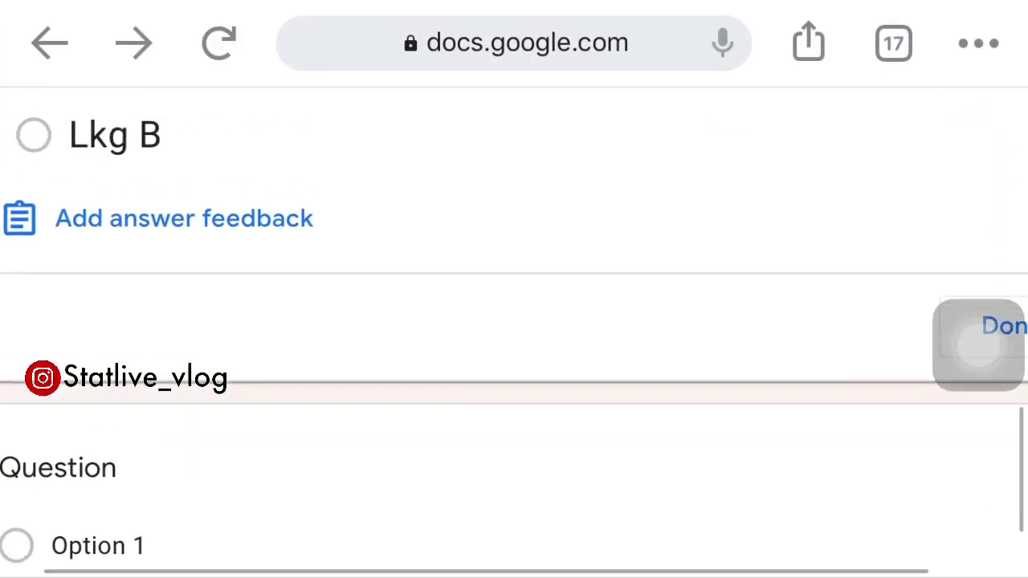
scroll(514, 322, "up", 3)
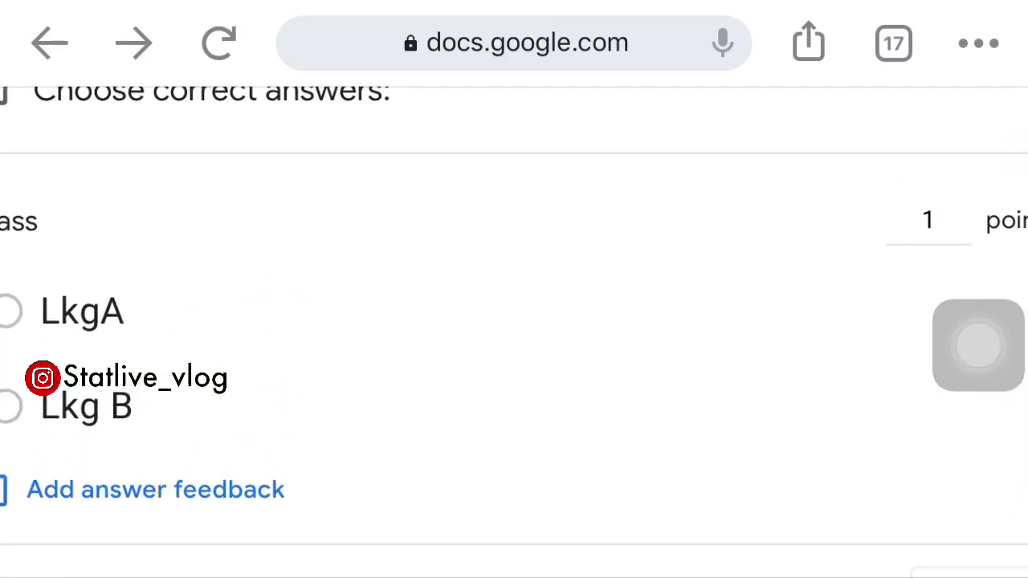
left_click(929, 221)
key("BackSpace")
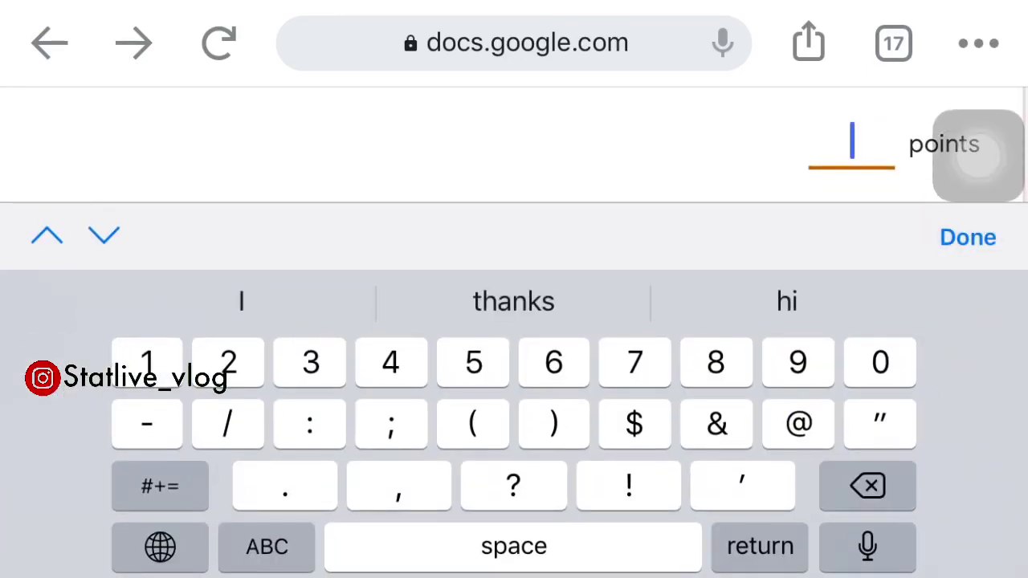
type("0")
left_click(968, 237)
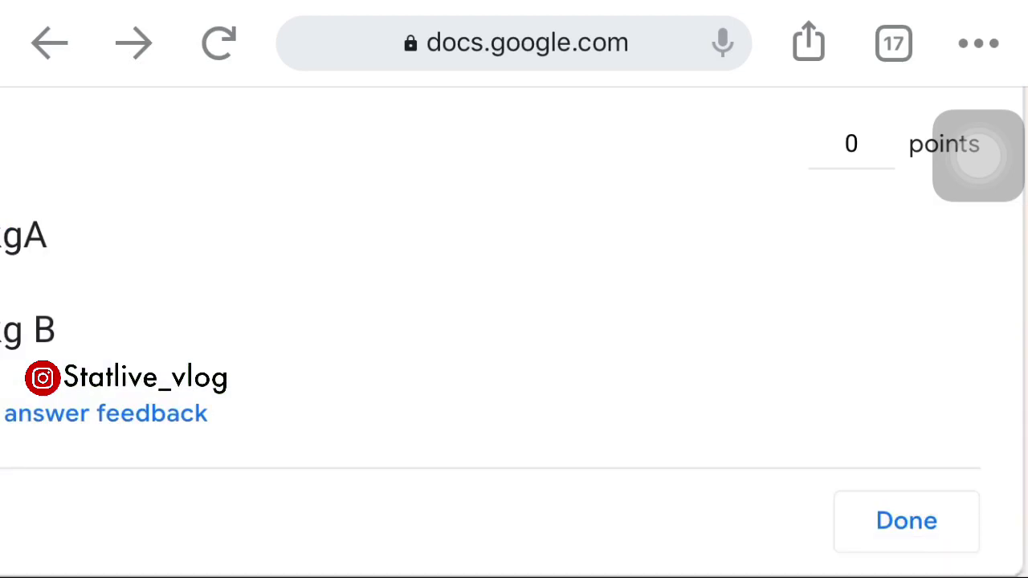
scroll(514, 321, "down", 5)
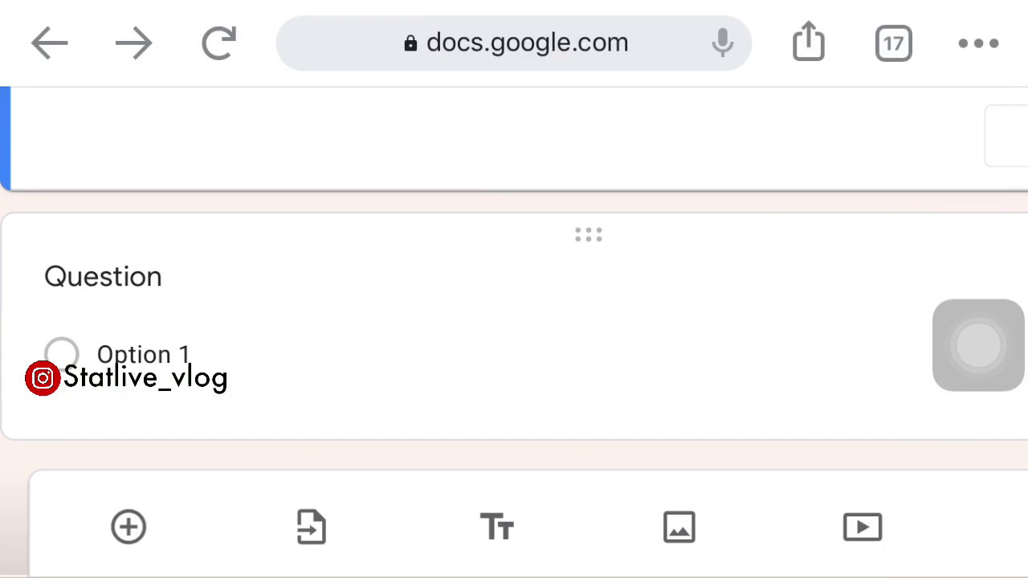
Select the new blank question and keep its type as Multiple choice
left_click(321, 305)
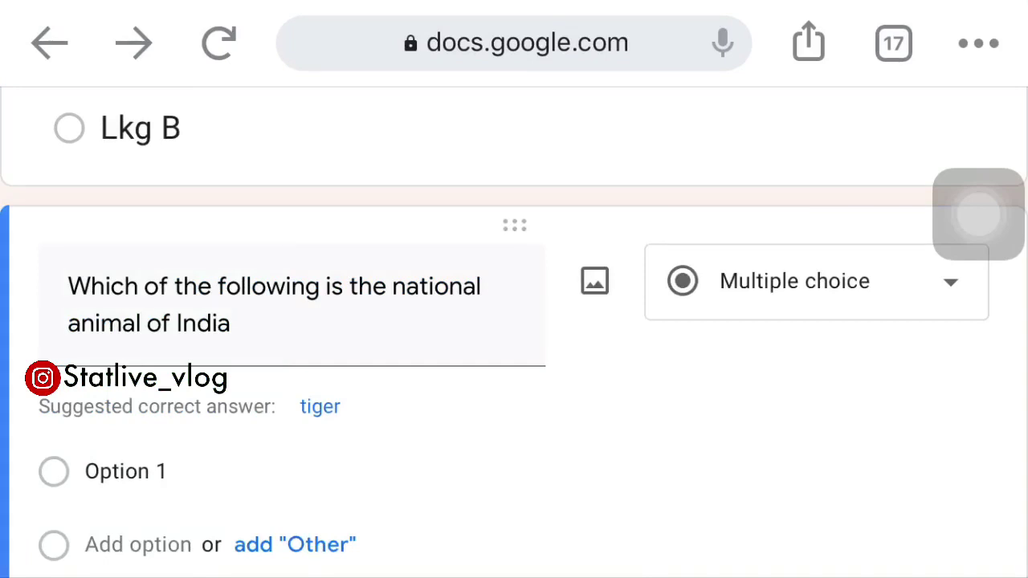
left_click(125, 471)
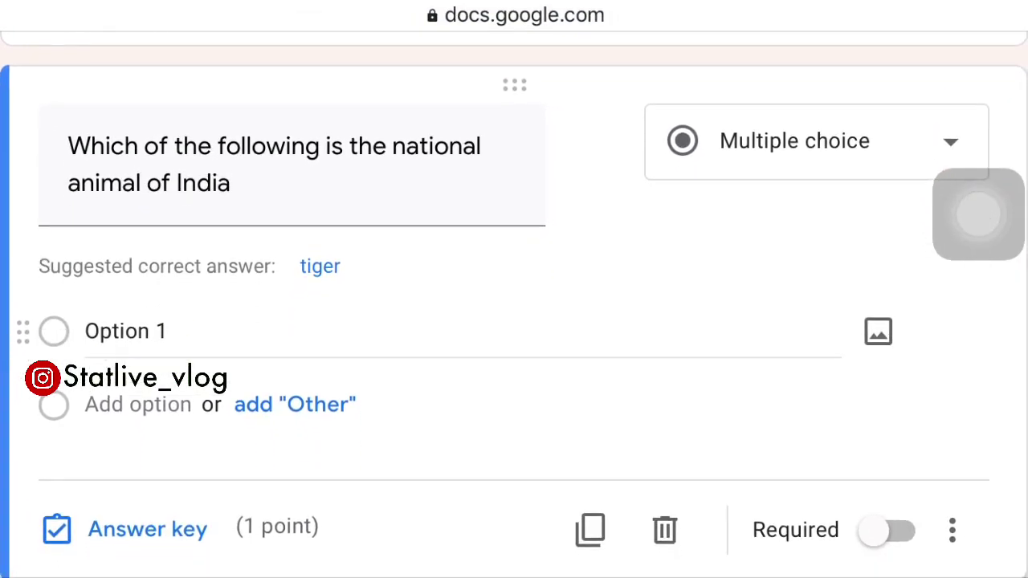
scroll(514, 321, "up", 1)
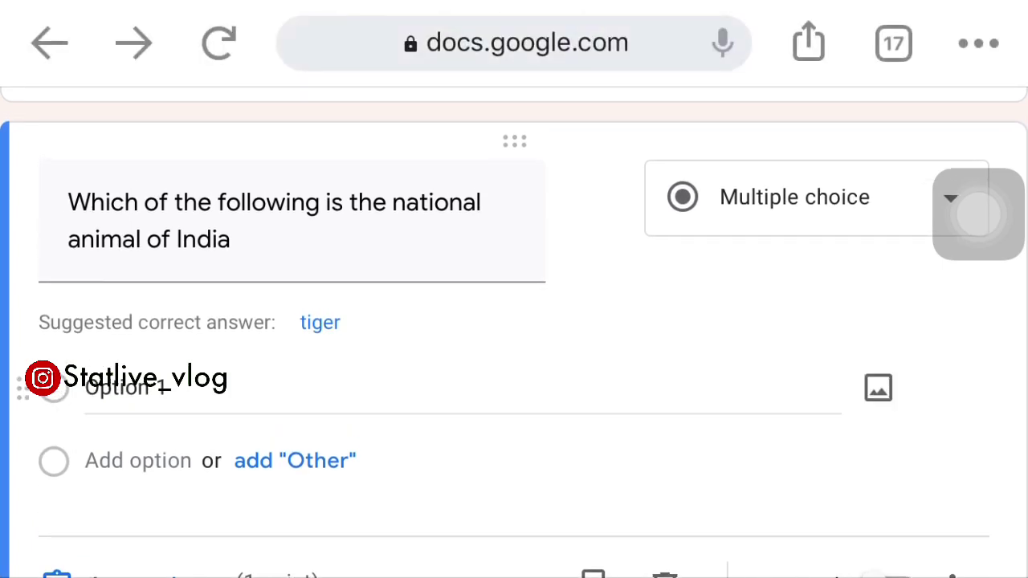
scroll(514, 321, "up", 1)
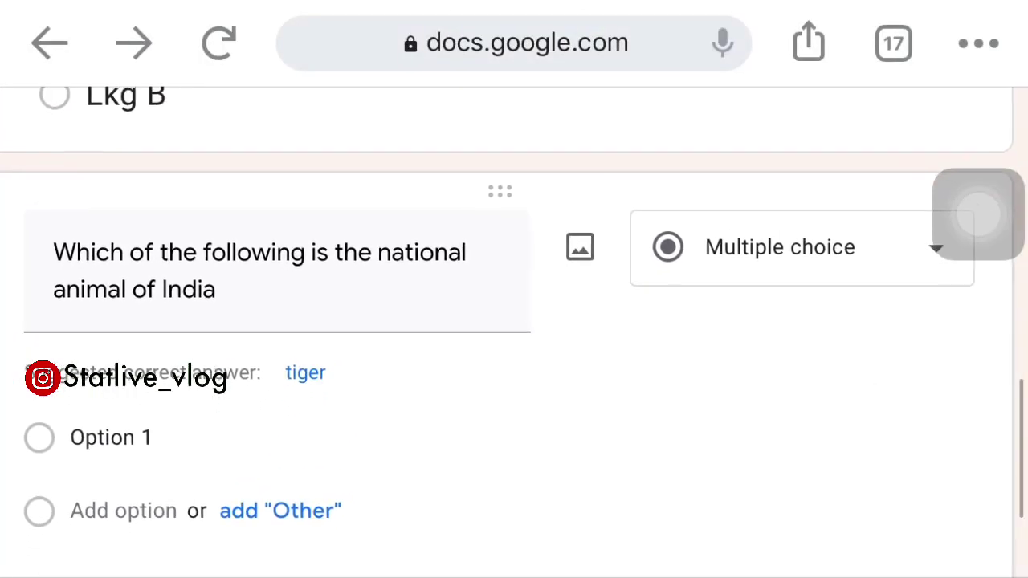
scroll(513, 321, "down", 2)
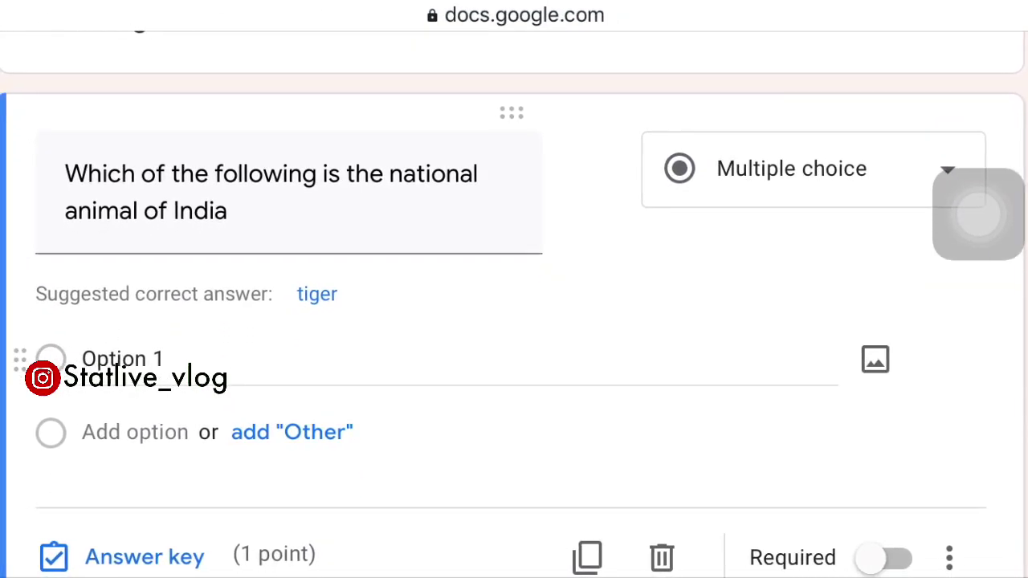
left_click(814, 168)
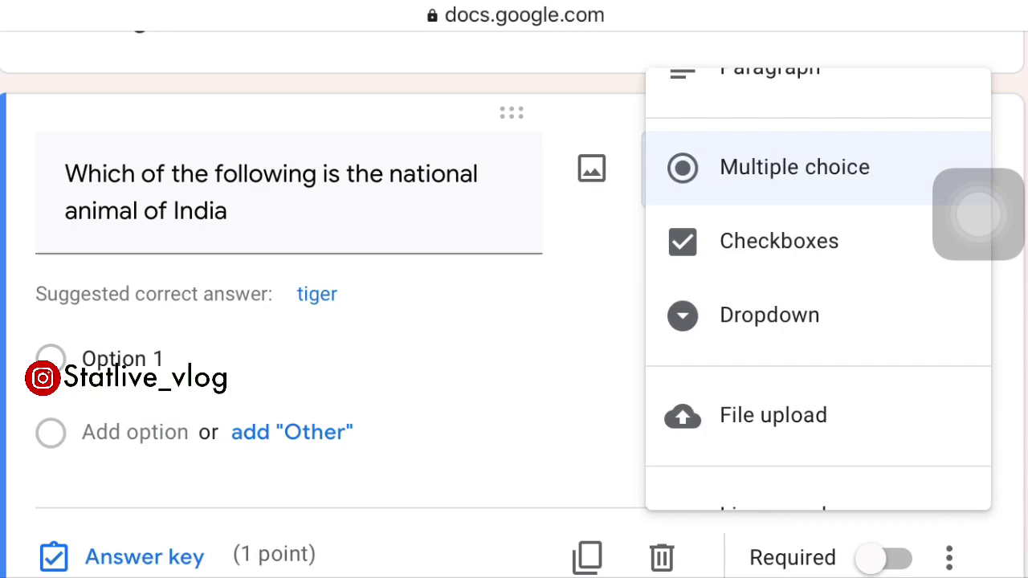
left_click(793, 167)
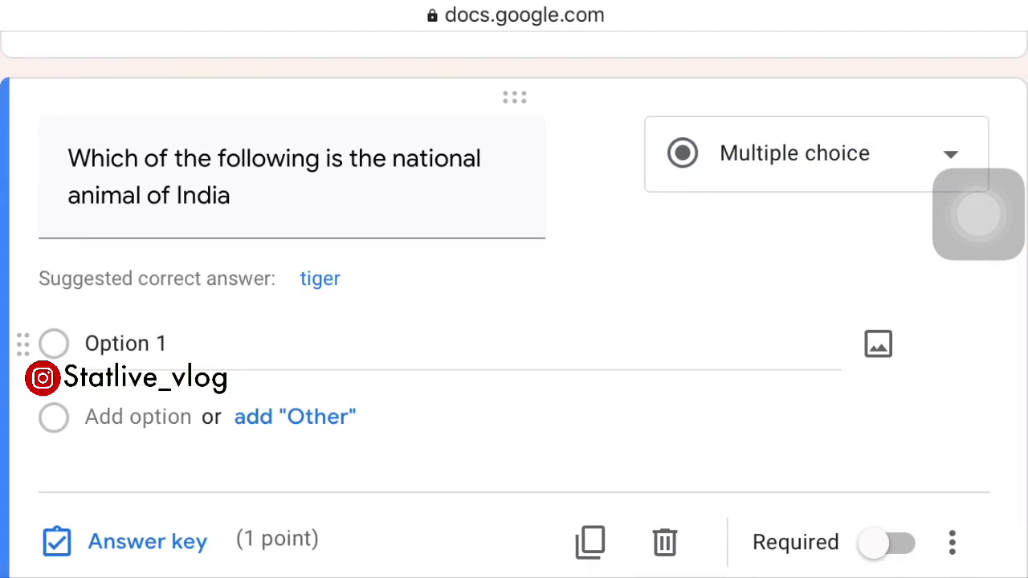
Clear Option 1's text on the animal question and open Insert image for it
left_click(168, 344)
type("a")
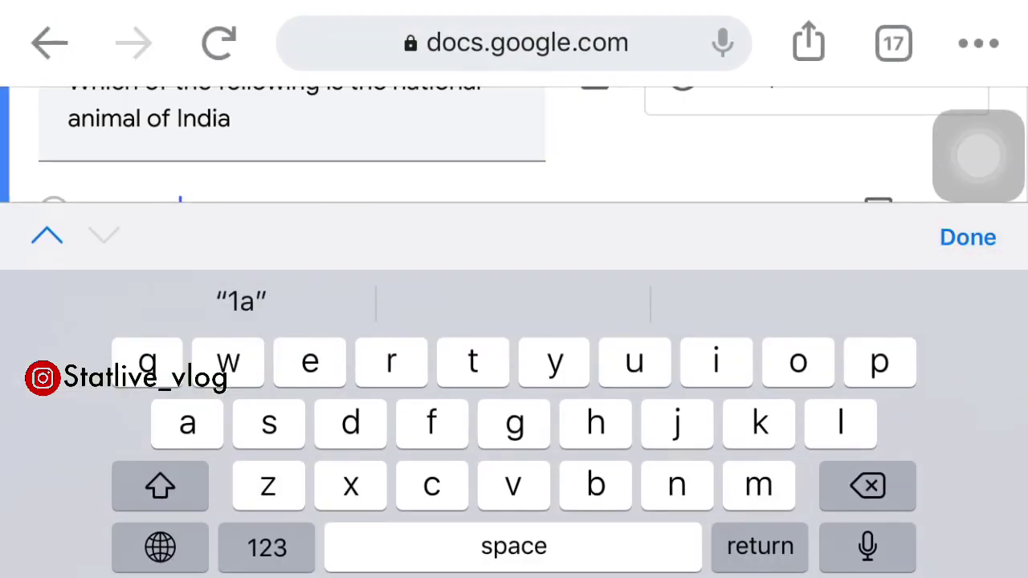
left_click(967, 236)
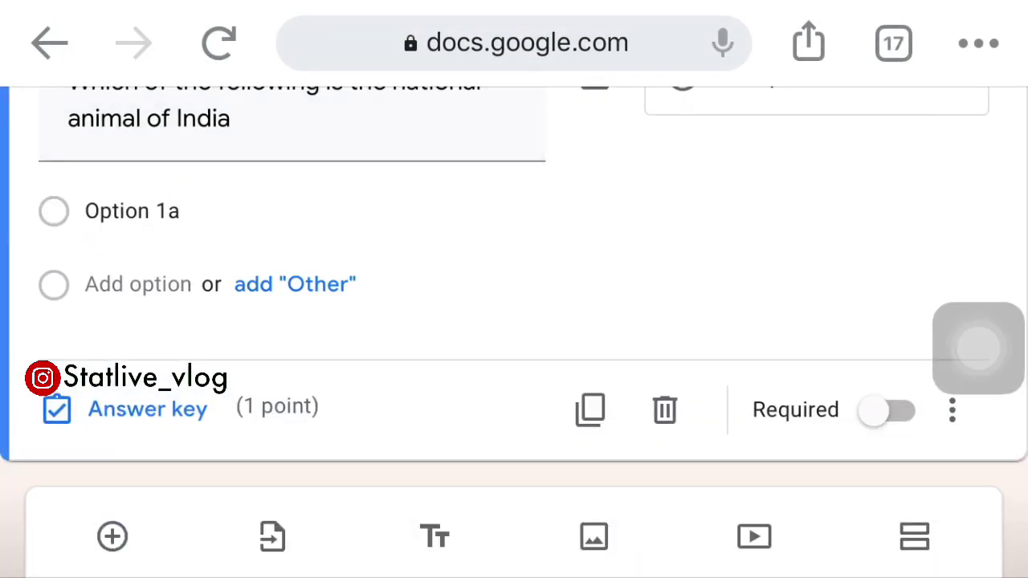
left_click(161, 211)
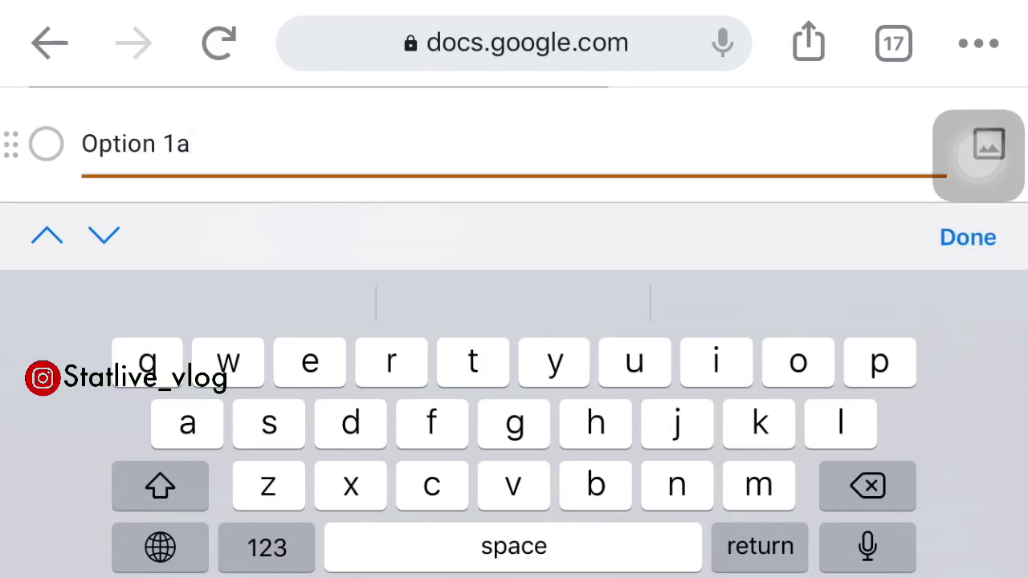
key("BackSpace")
key("BackSpace")
key("BackSpace")
key("BackSpace")
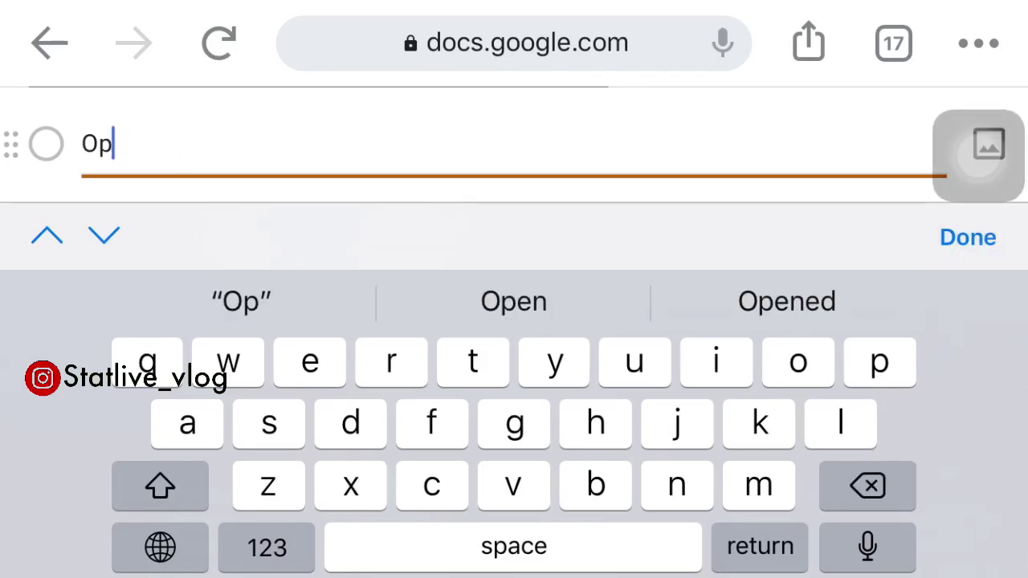
left_click(514, 351)
key("BackSpace")
key("BackSpace")
left_click_drag(978, 155, 952, 452)
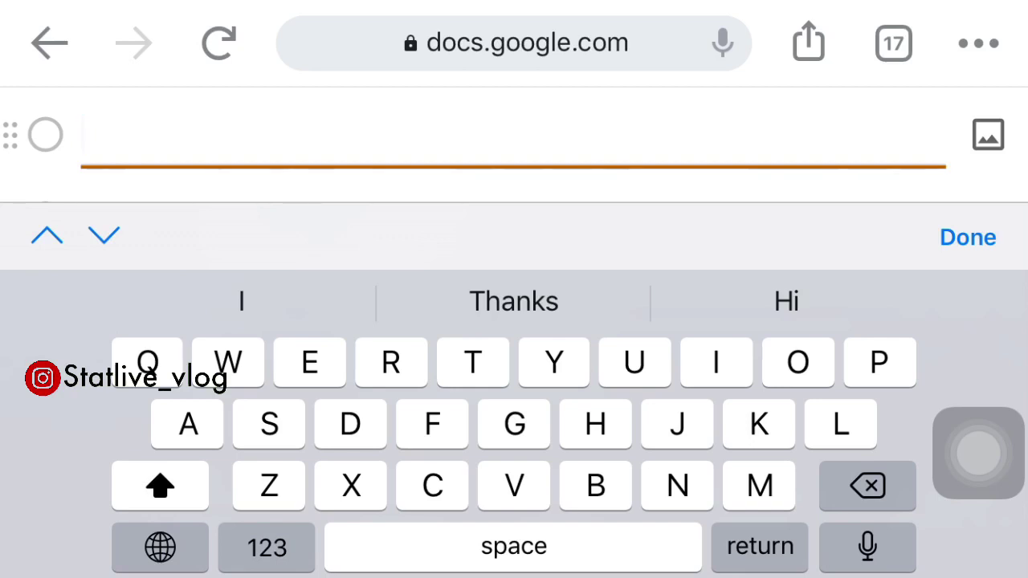
left_click(988, 135)
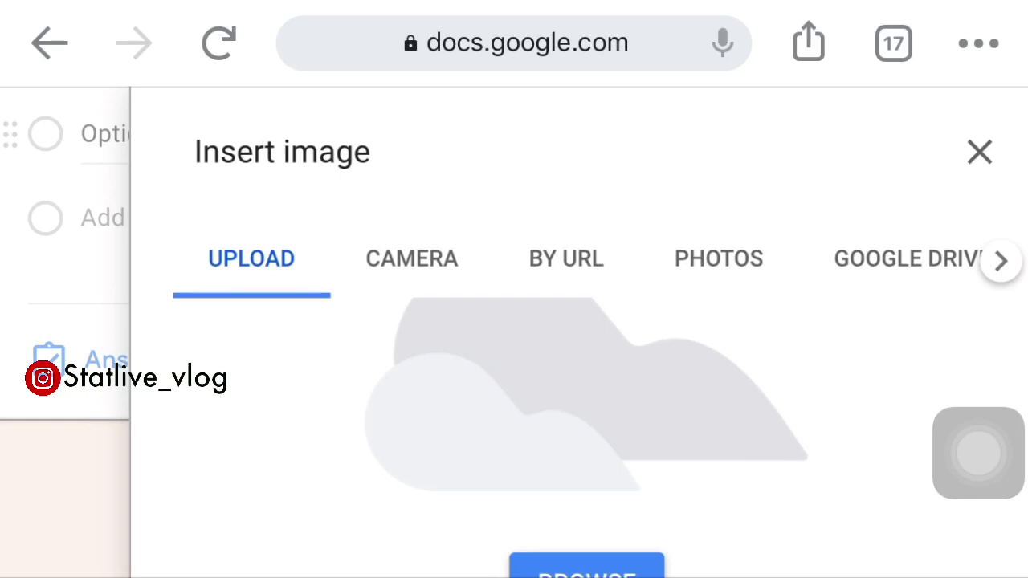
Choose uploading from the device and open the phone's Photo Library picker
left_click(252, 258)
scroll(514, 361, "down", 2)
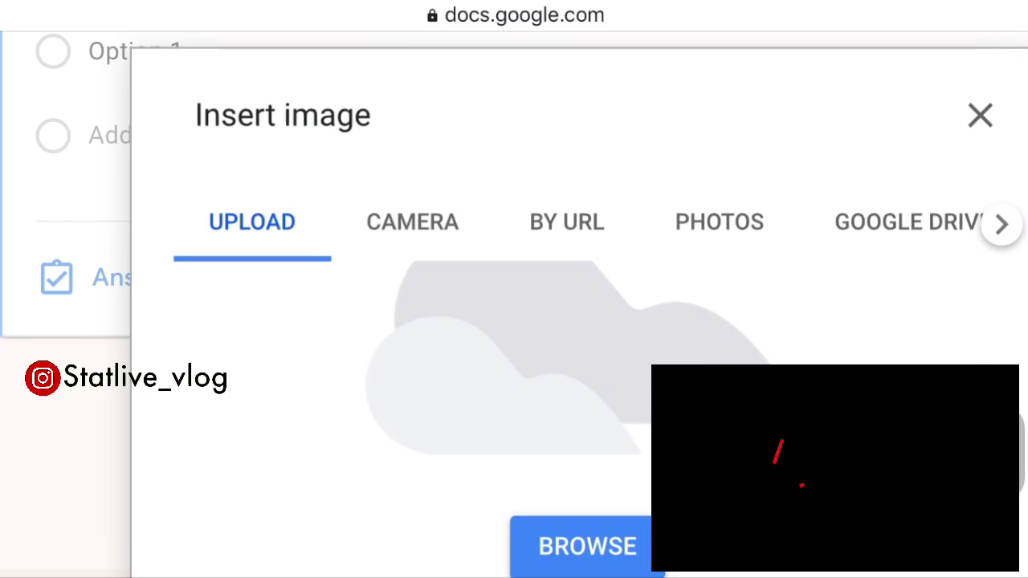
left_click(587, 546)
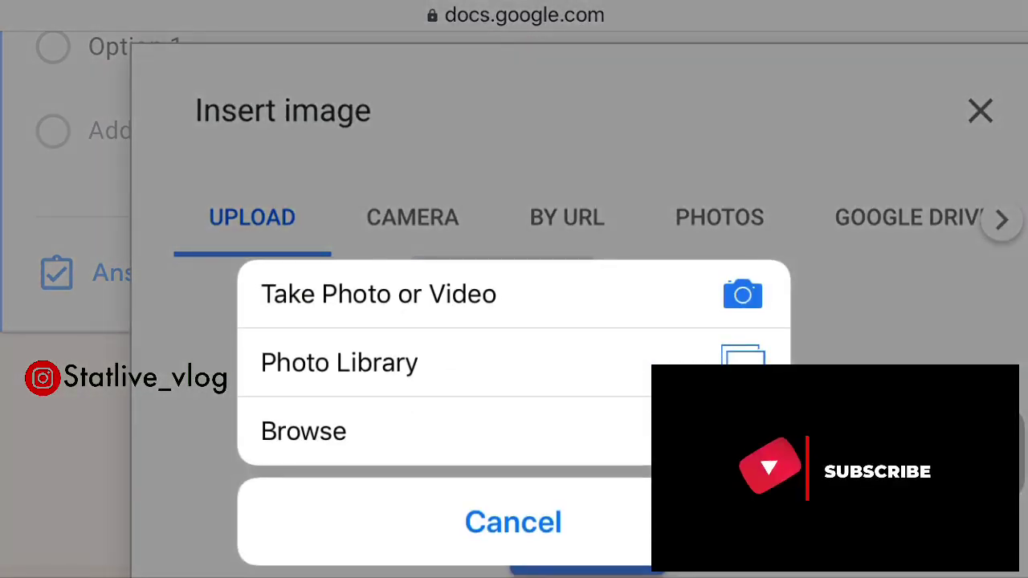
left_click(513, 525)
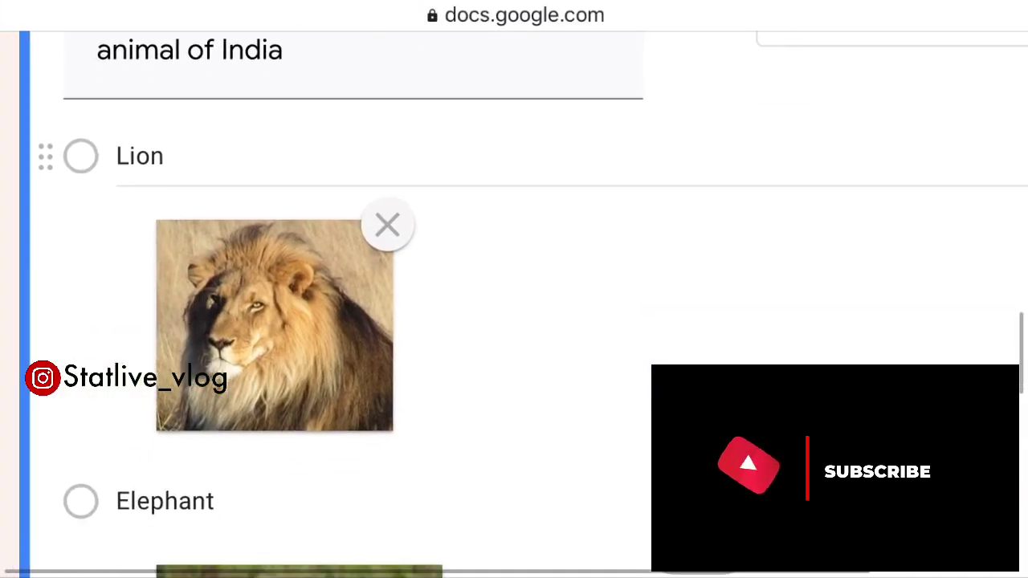
Scroll through the animal question to check the Lion, Elephant, Tiger and Rhinoceros pictures
scroll(514, 321, "down", 5)
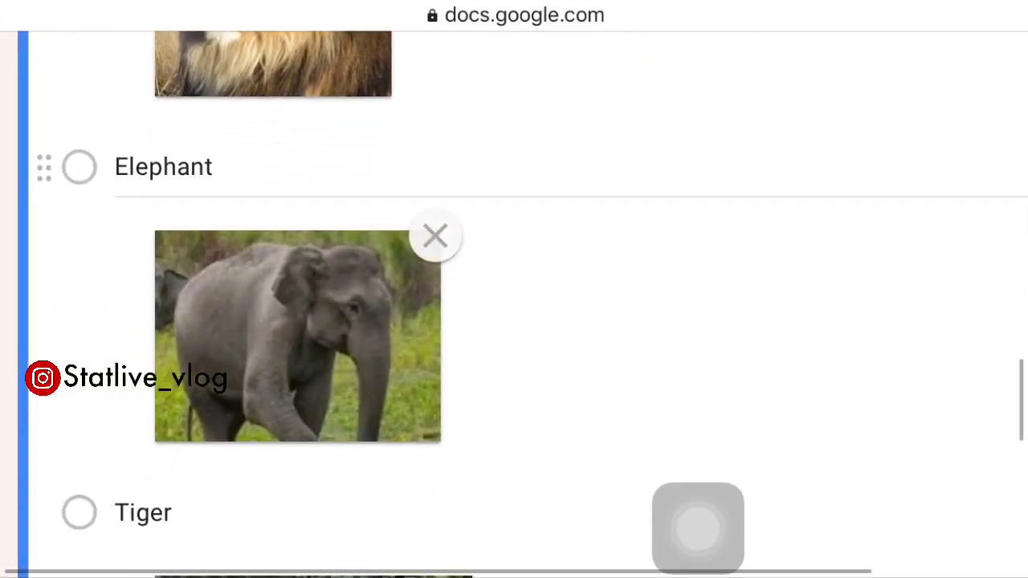
scroll(514, 321, "up", 5)
scroll(514, 321, "down", 7)
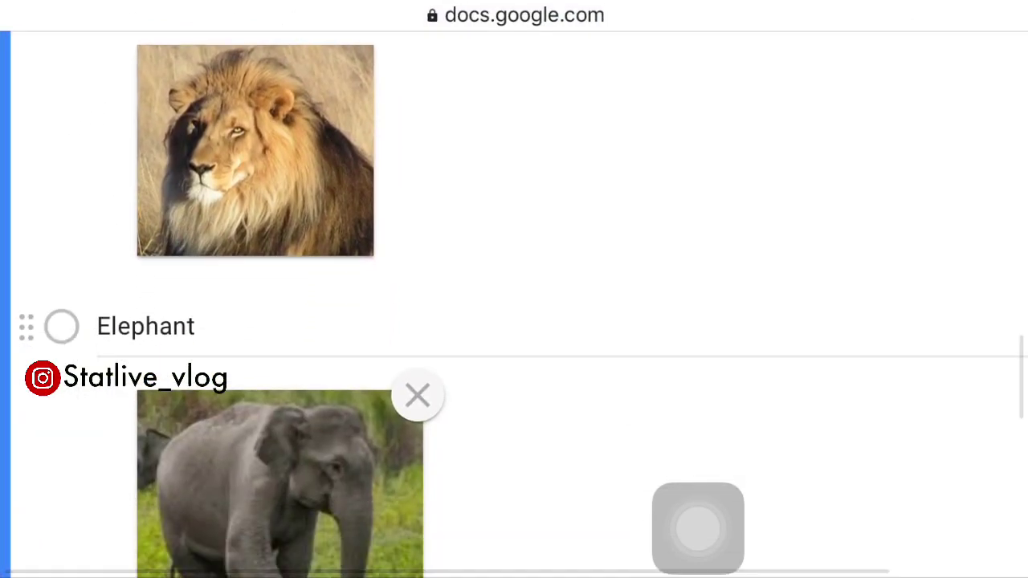
scroll(514, 321, "down", 5)
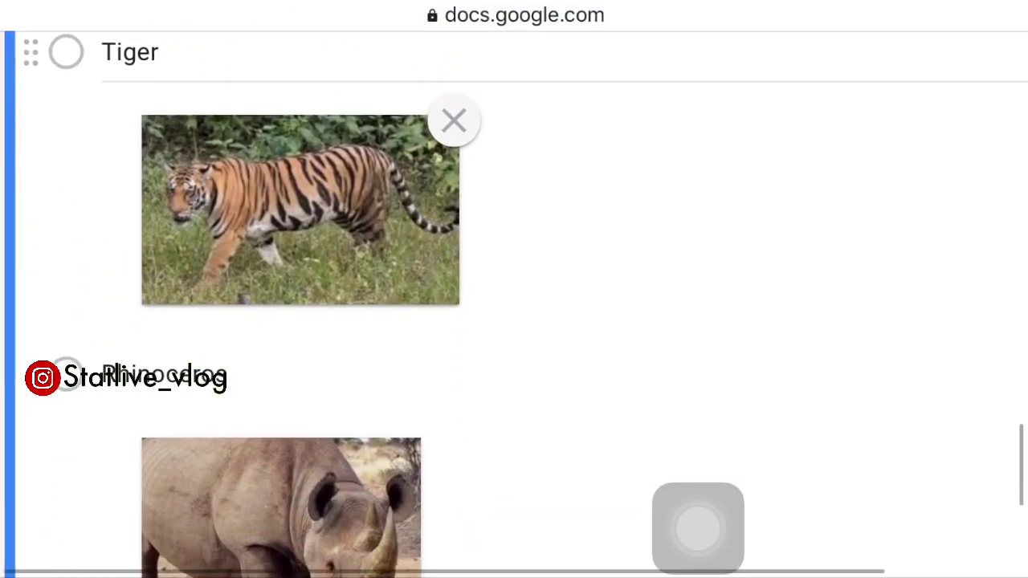
scroll(513, 321, "down", 5)
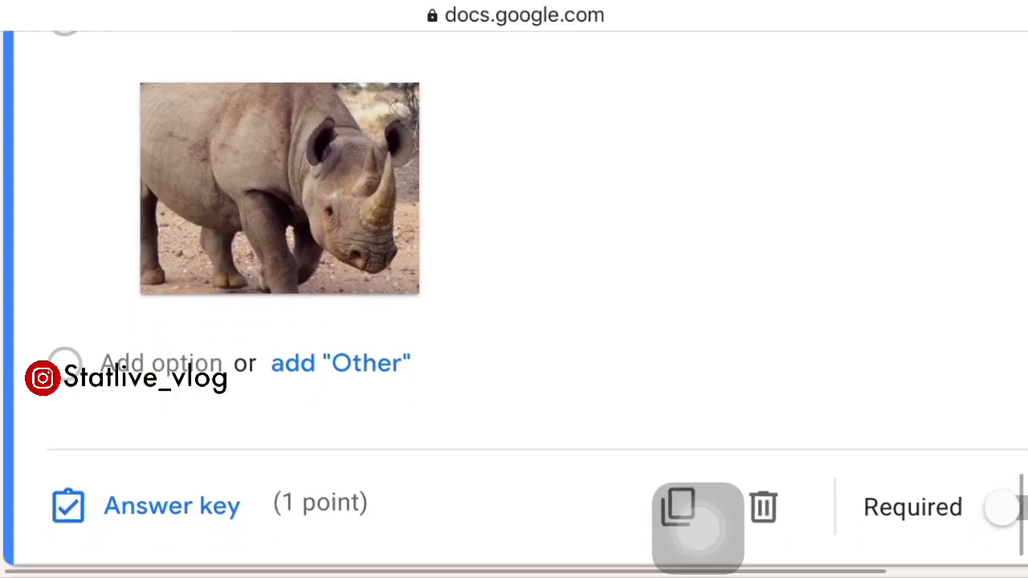
scroll(514, 321, "up", 6)
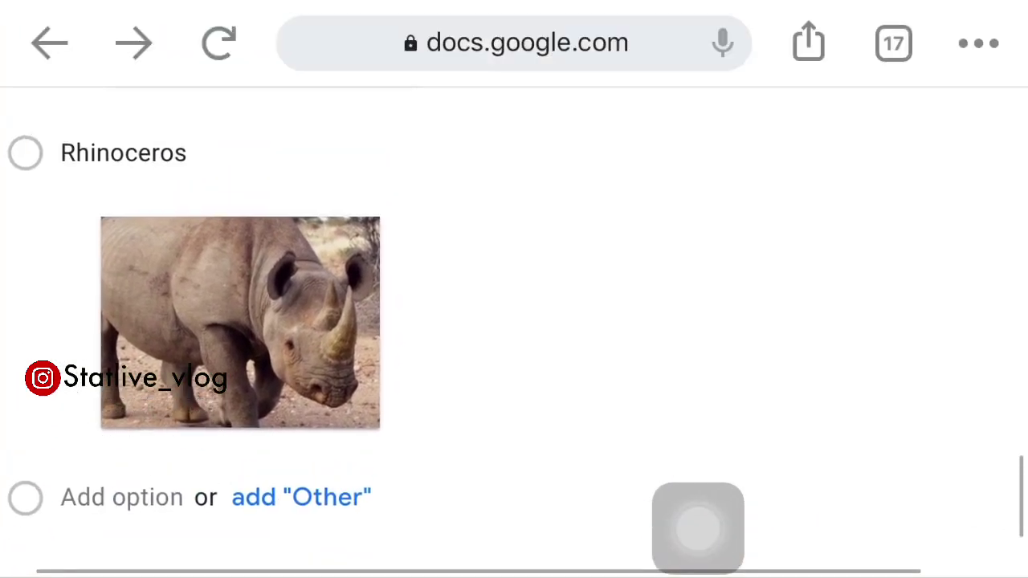
scroll(514, 321, "down", 5)
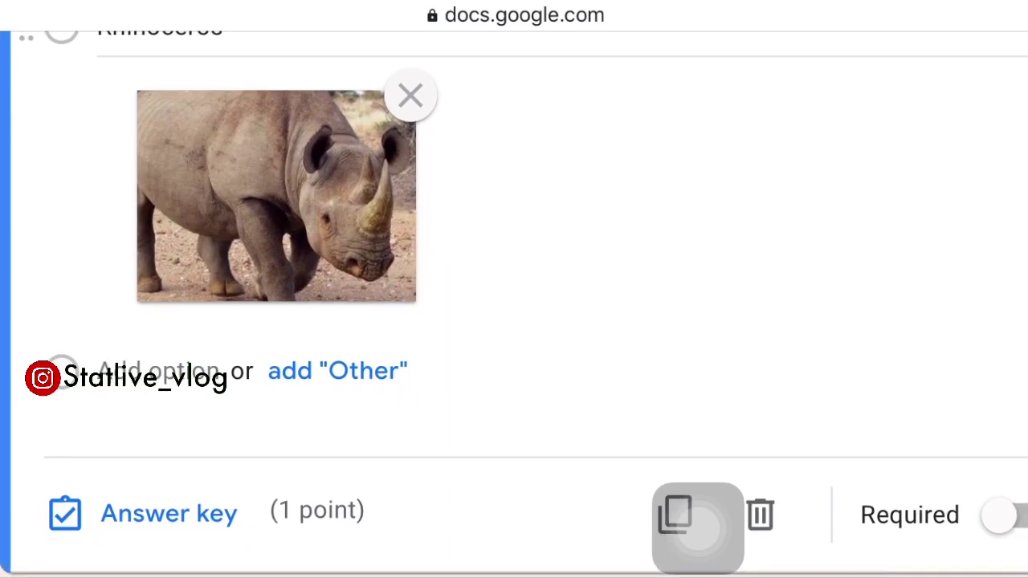
In the answer key, mark Tiger as the national animal question's correct answer
left_click(168, 514)
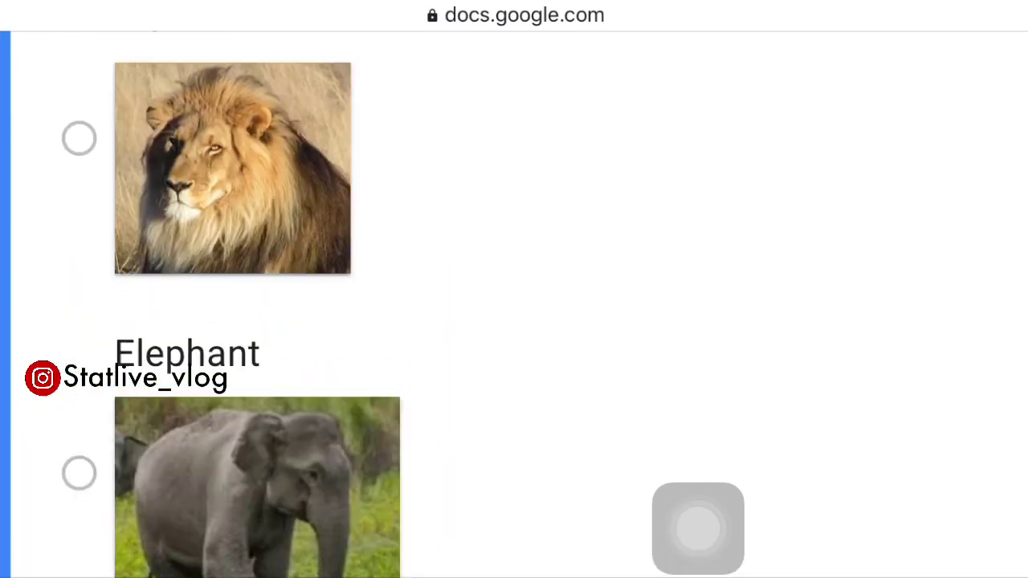
scroll(514, 321, "up", 3)
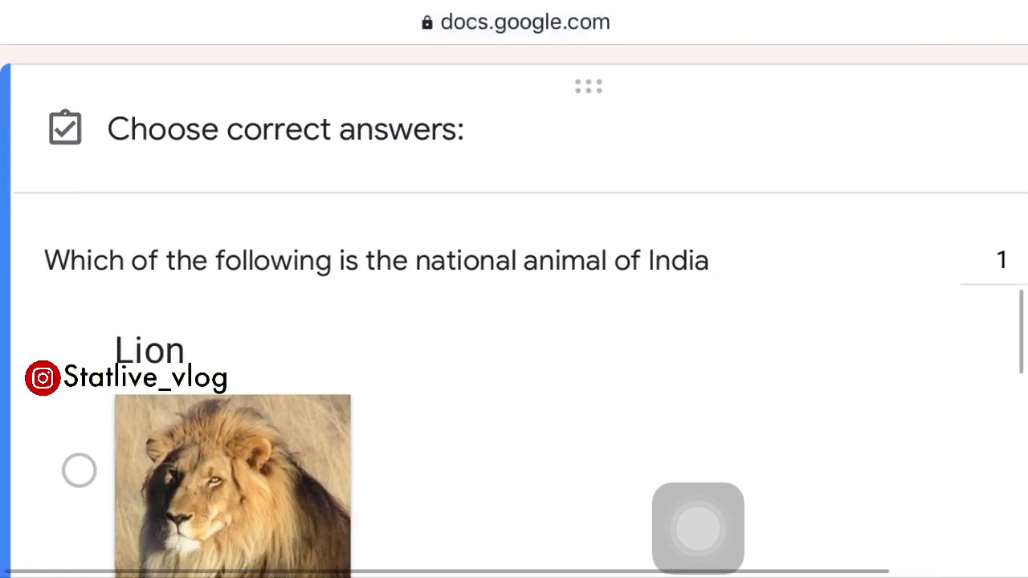
scroll(513, 321, "down", 8)
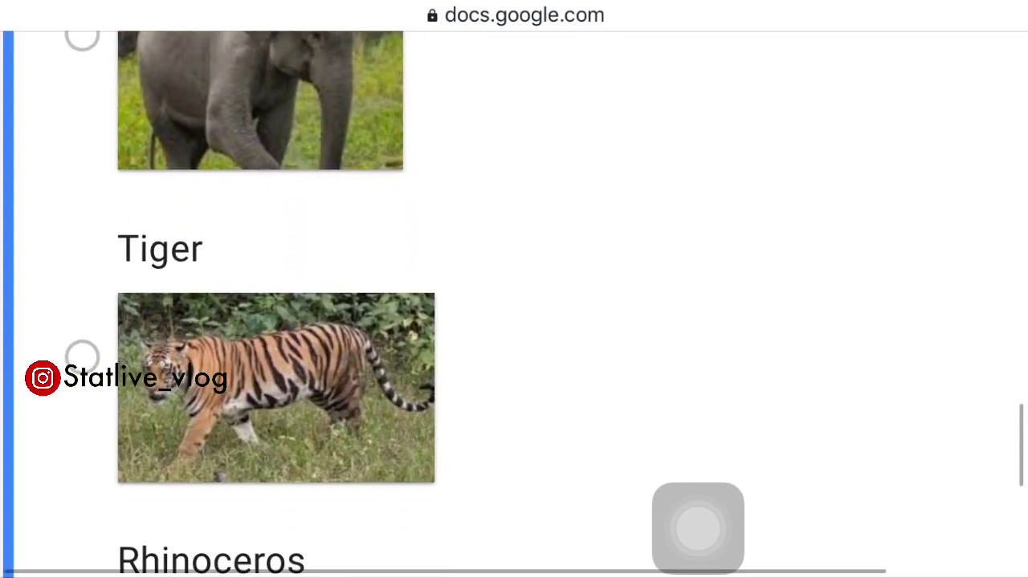
left_click(78, 340)
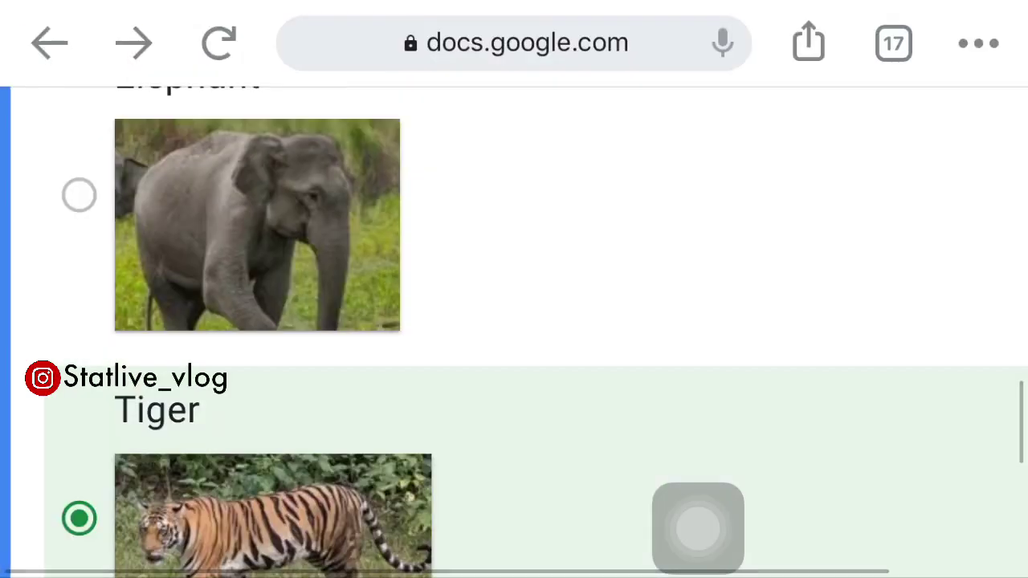
scroll(514, 321, "down", 5)
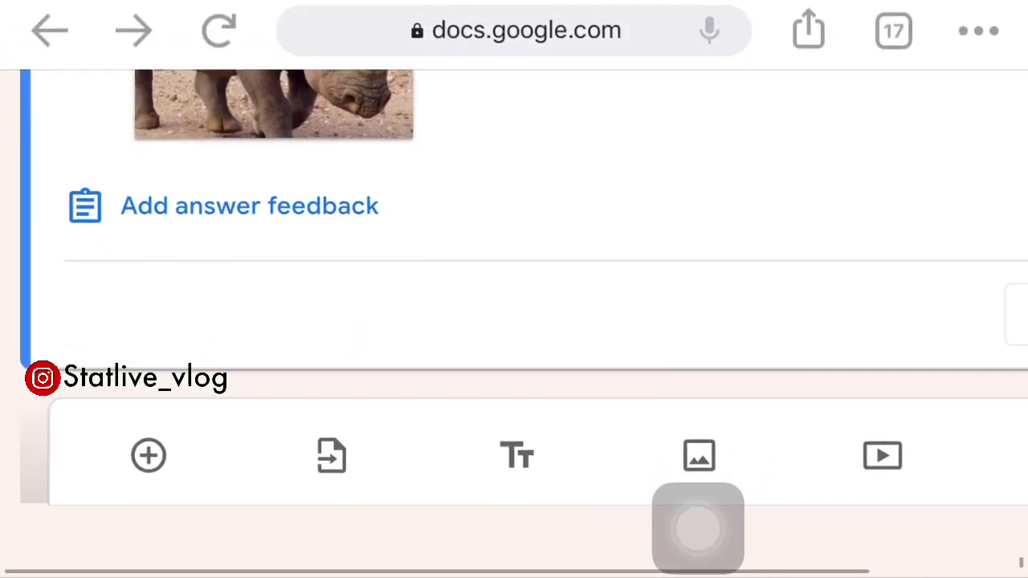
scroll(513, 321, "up", 3)
scroll(513, 321, "up", 4)
scroll(514, 321, "up", 3)
scroll(513, 321, "down", 2)
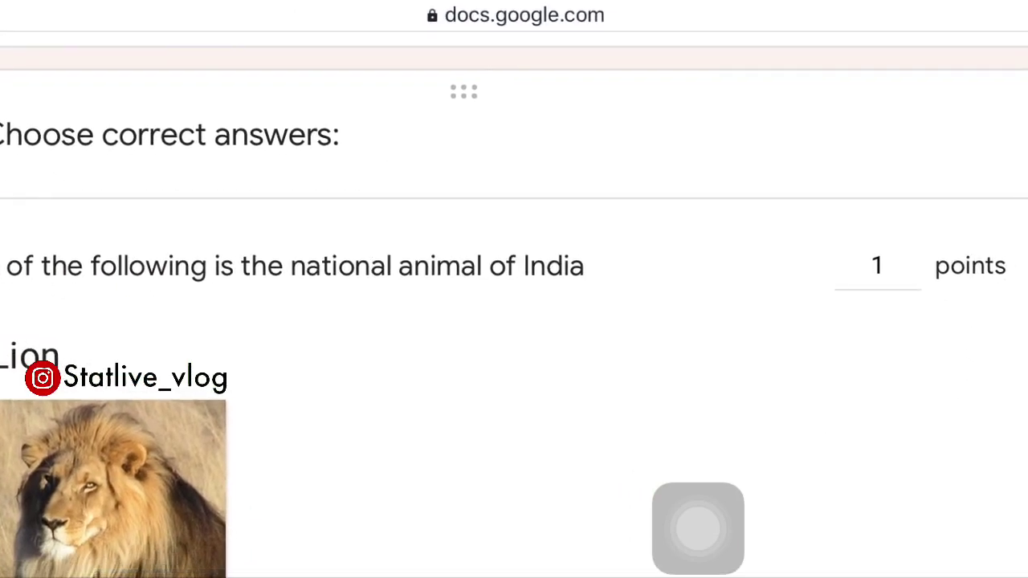
Keep the question worth 1 point and finish the answer key
left_click(876, 265)
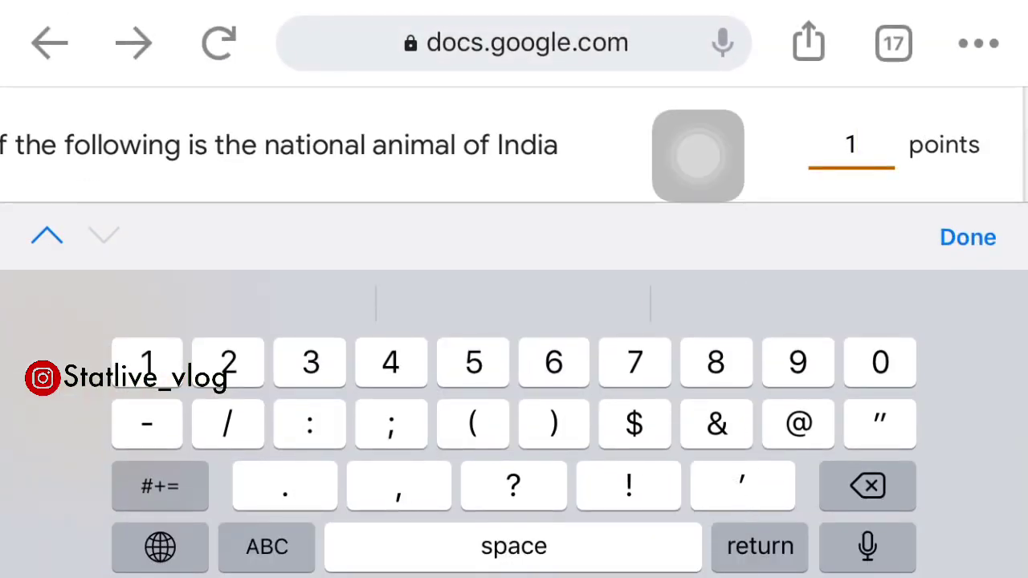
left_click(968, 237)
scroll(513, 321, "down", 4)
scroll(513, 305, "down", 4)
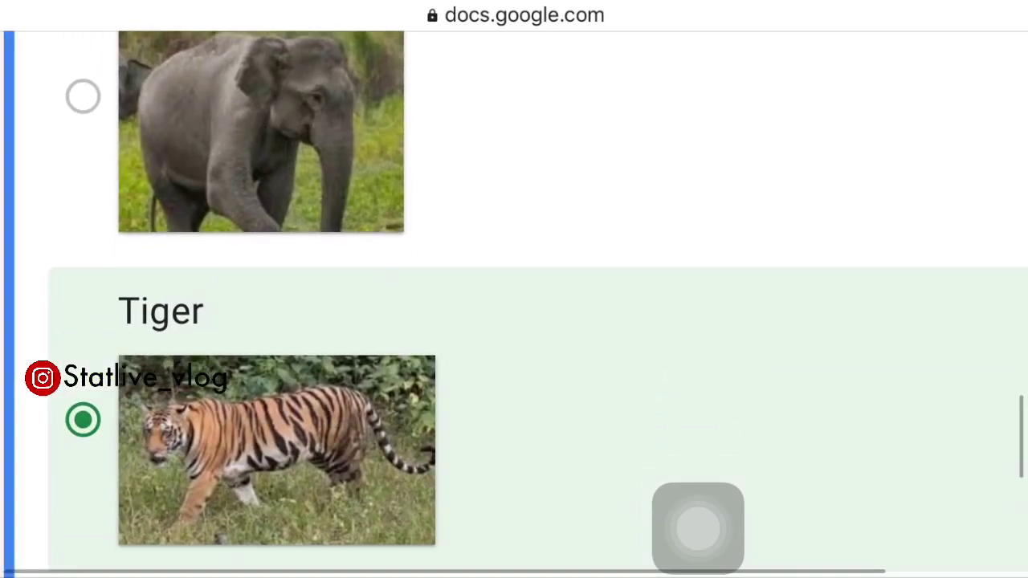
scroll(514, 305, "down", 5)
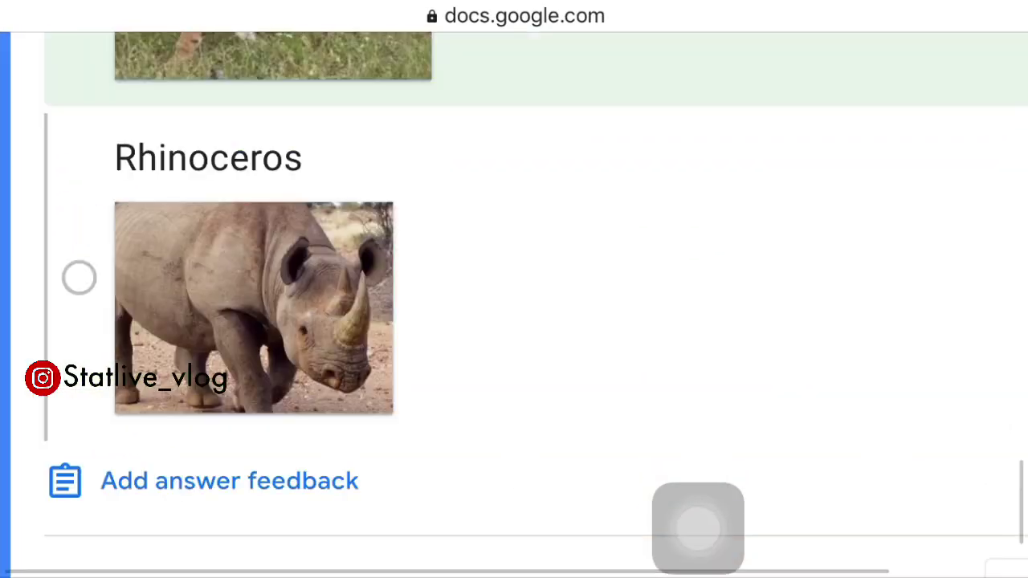
scroll(514, 321, "down", 3)
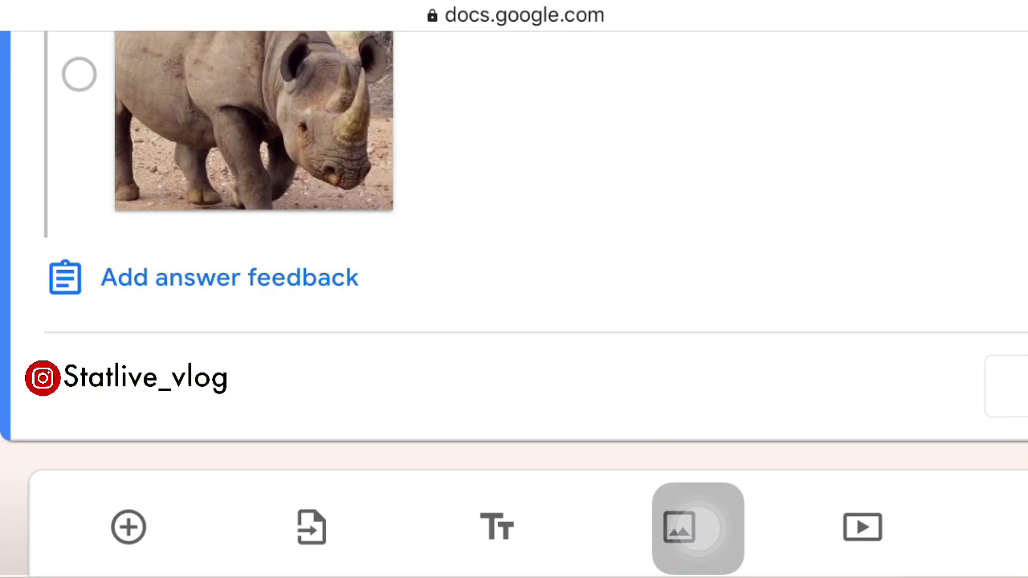
scroll(513, 305, "up", 3)
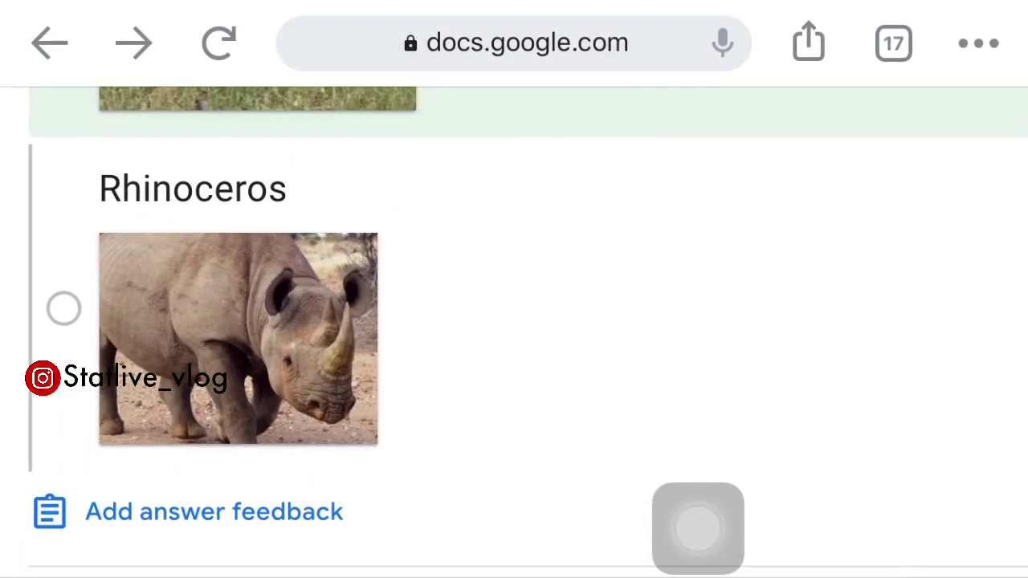
scroll(514, 321, "down", 3)
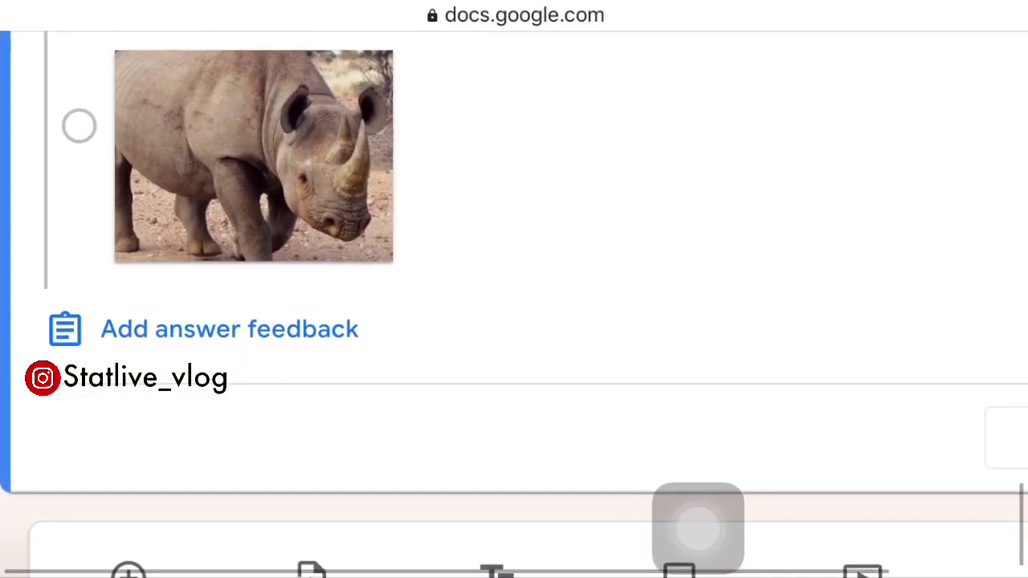
scroll(514, 321, "down", 2)
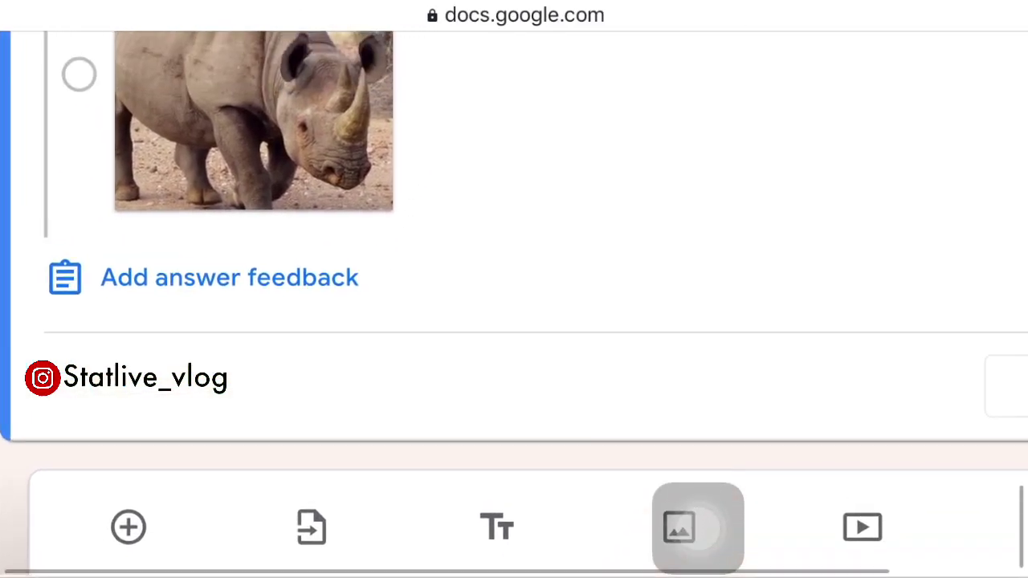
left_click(697, 528)
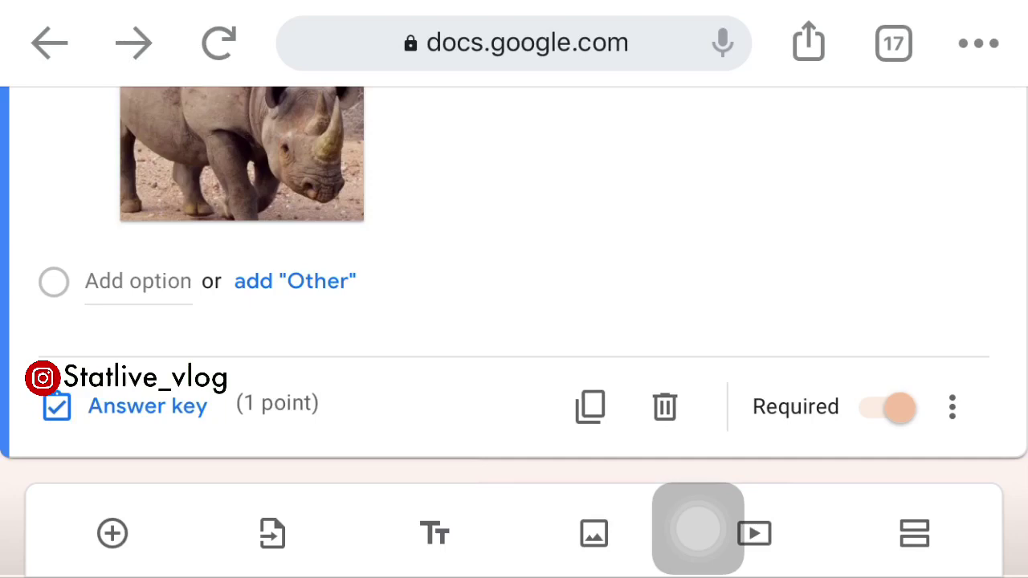
Insert the Indian flag photo from the photo library into the flag-colours question
scroll(978, 431, "down", 5)
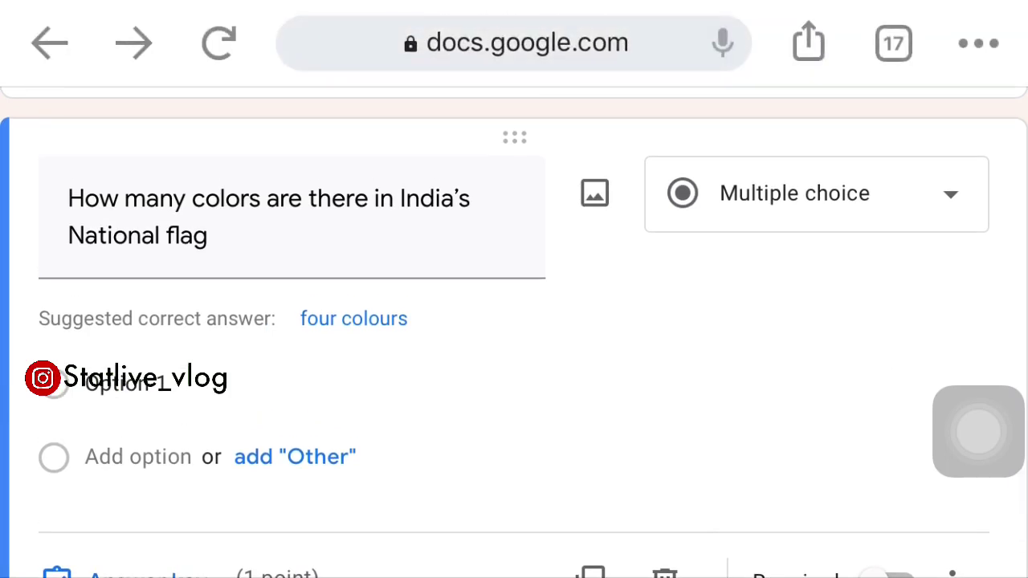
left_click(594, 192)
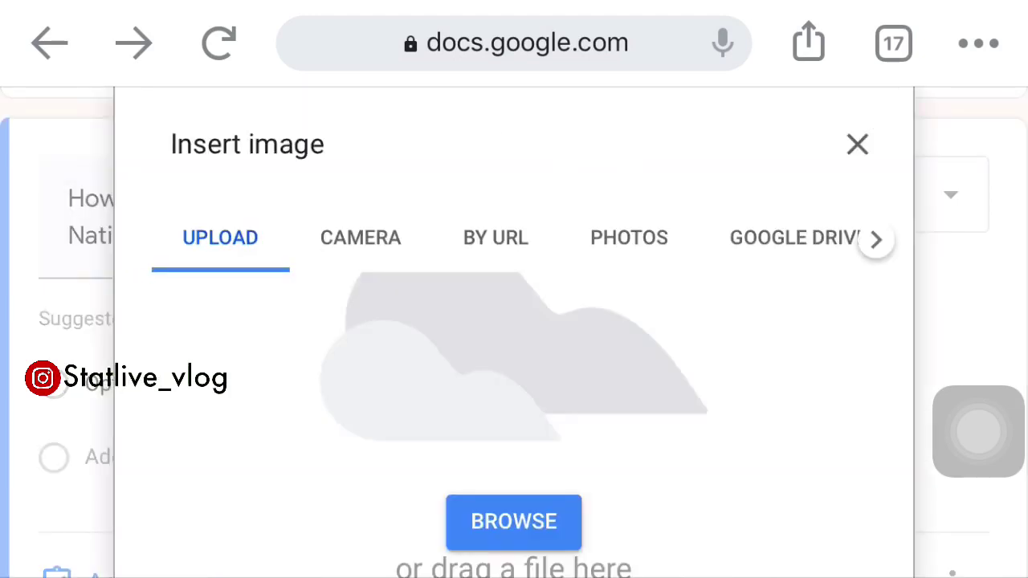
left_click(513, 522)
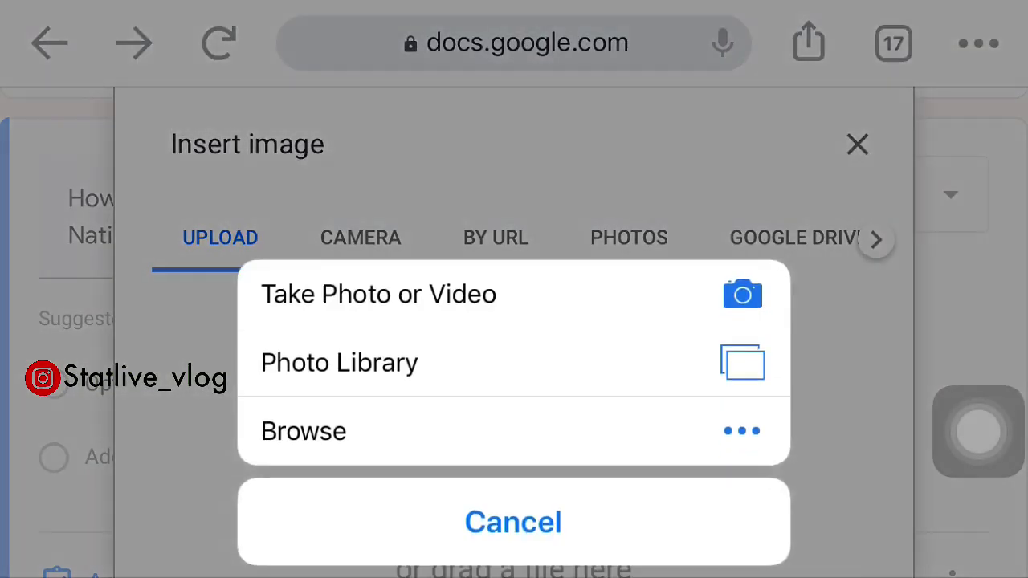
left_click(339, 362)
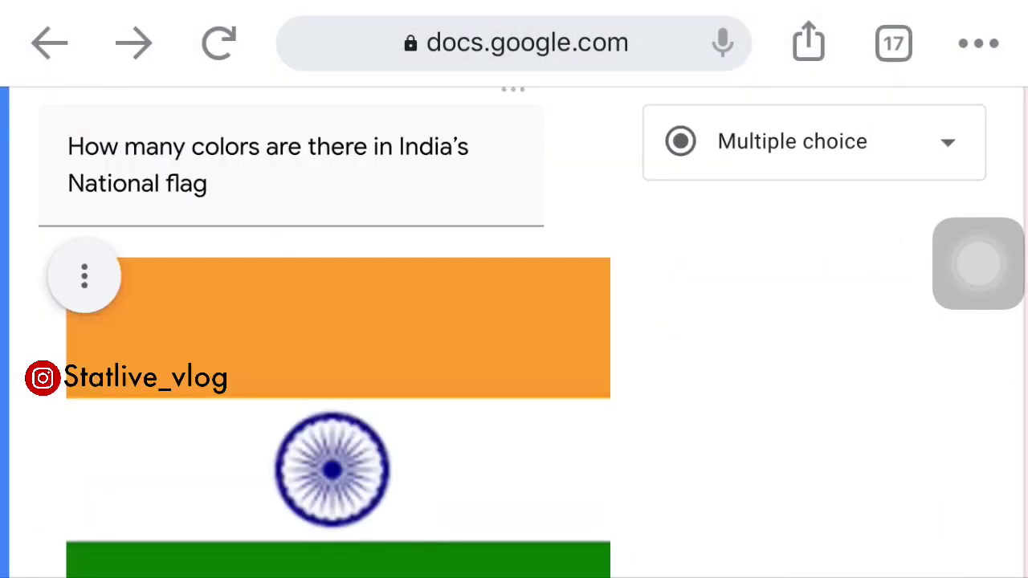
scroll(337, 321, "down", 3)
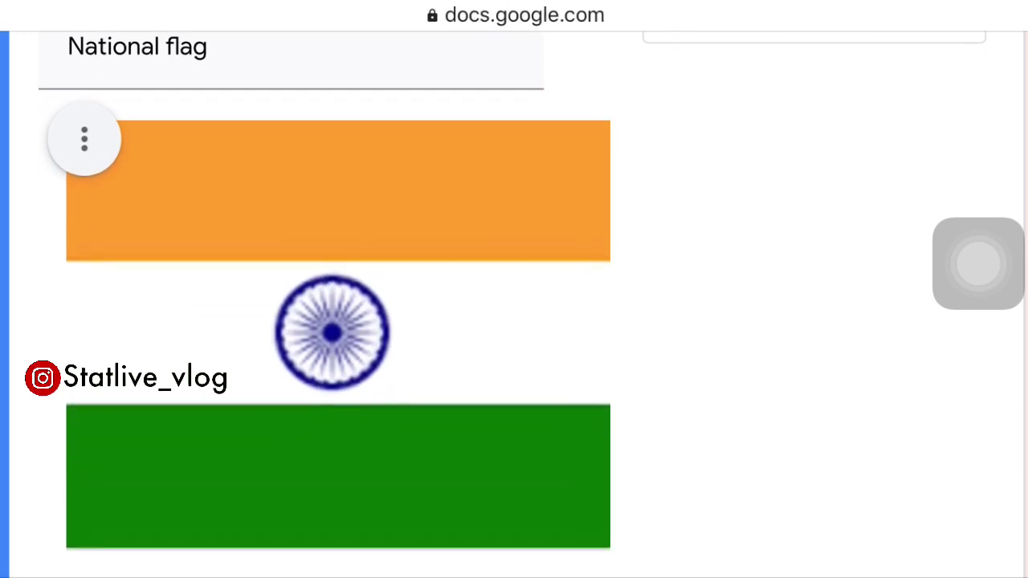
Shrink the inserted flag picture slightly by dragging its corner
left_click(337, 333)
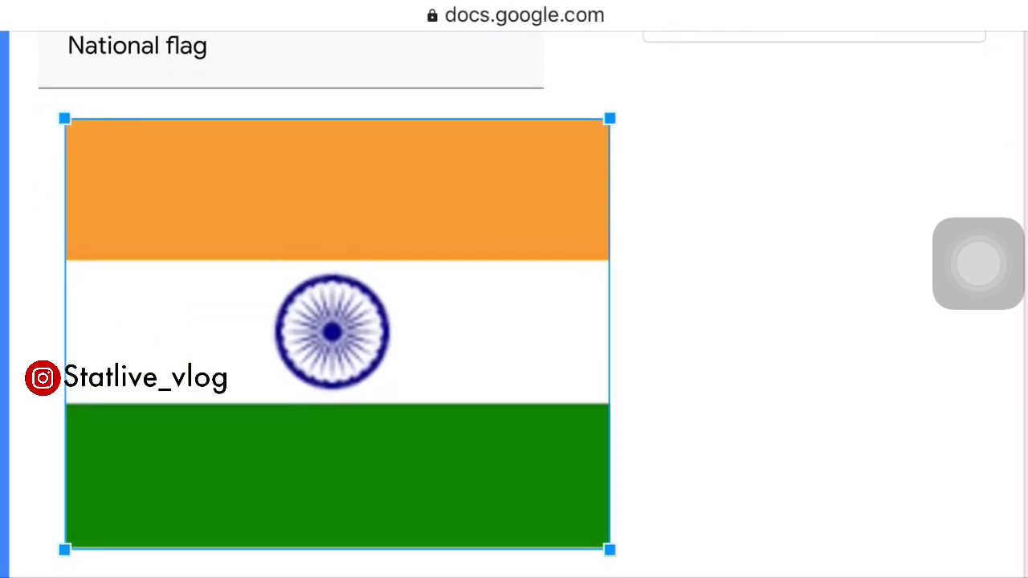
left_click_drag(722, 574, 723, 361)
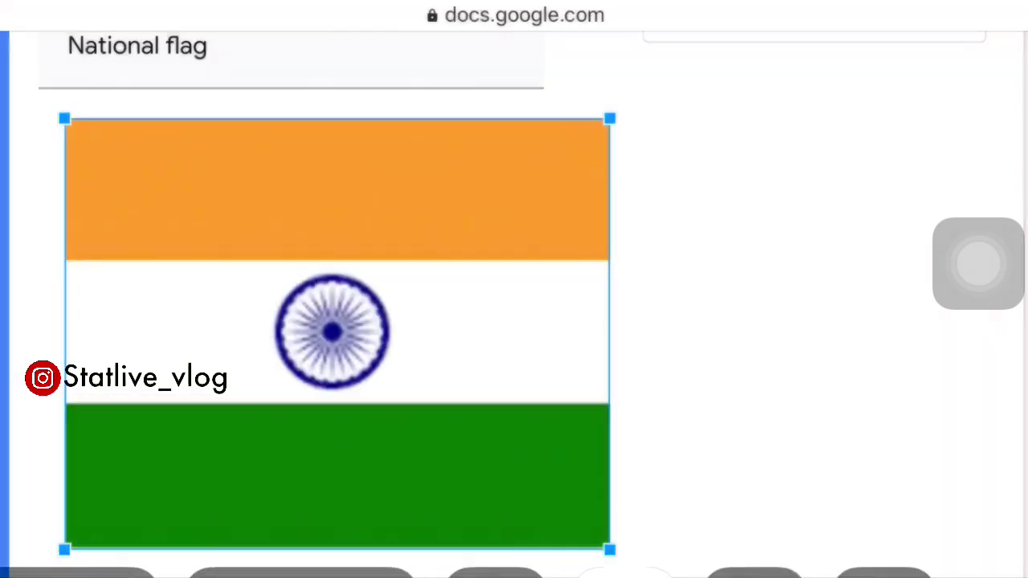
left_click_drag(723, 574, 722, 514)
left_click_drag(609, 118, 517, 200)
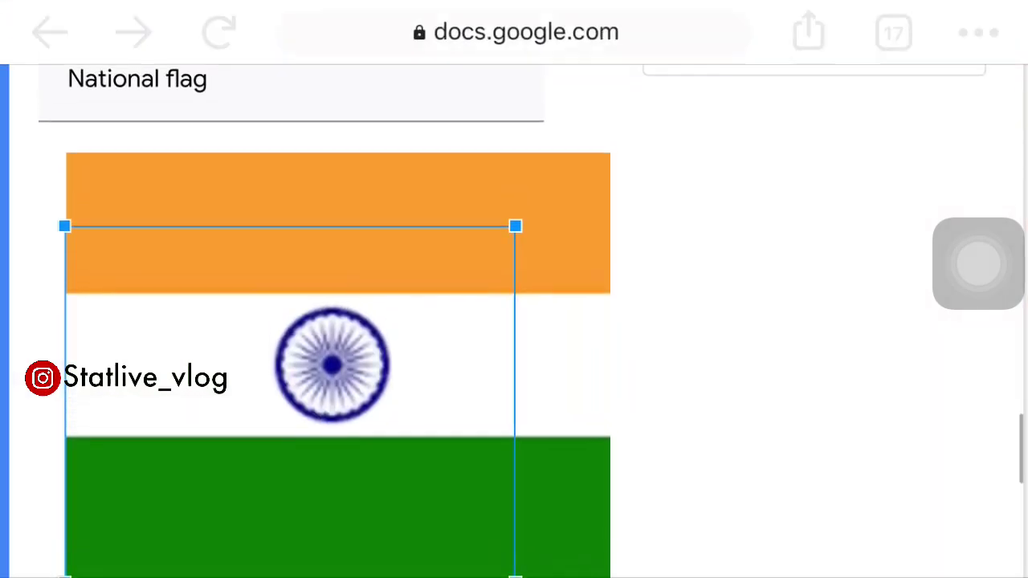
Fill in the flag question's answer options Two, Three, One and Five
scroll(514, 321, "down", 2)
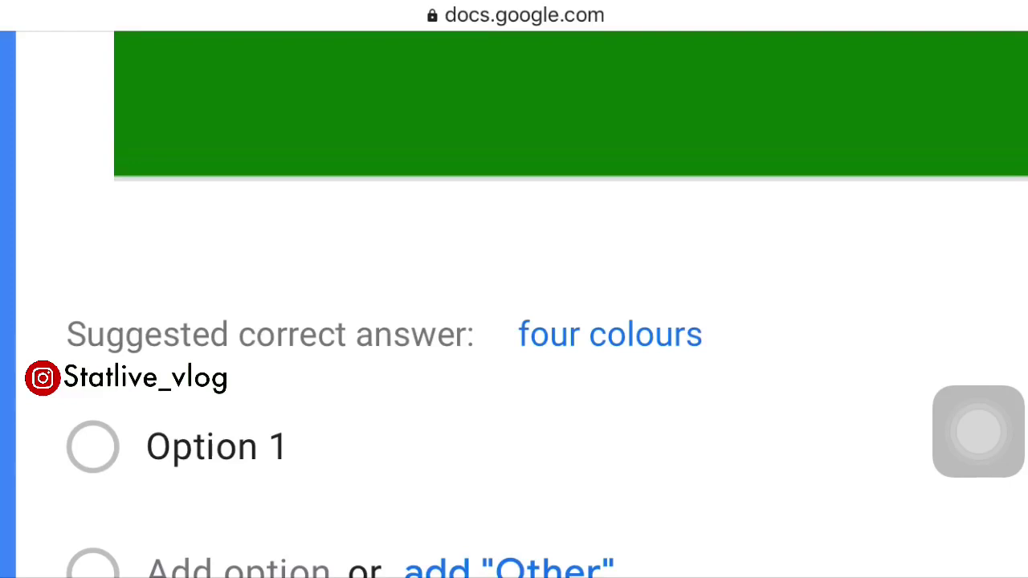
scroll(514, 321, "down", 2)
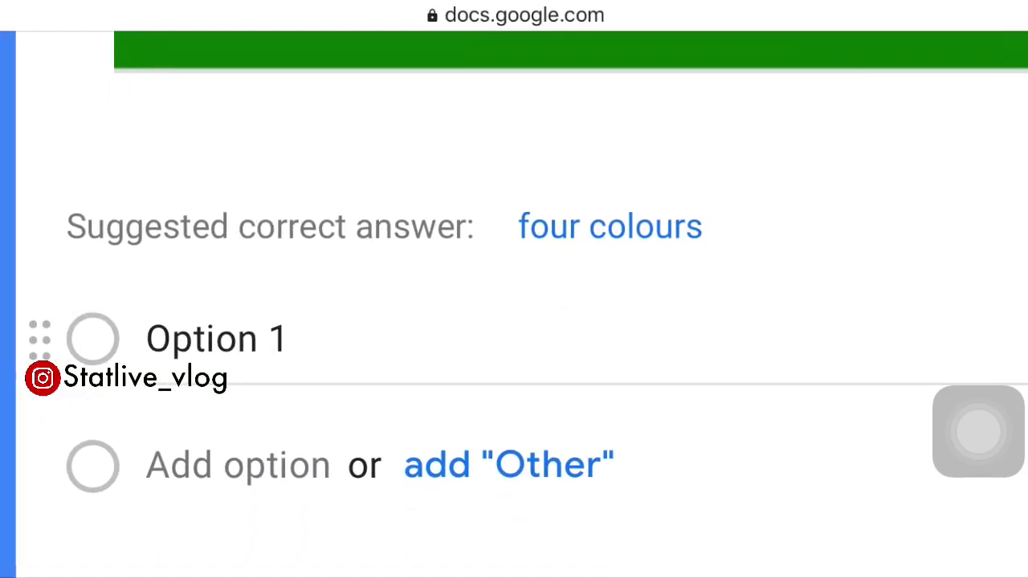
left_click(215, 338)
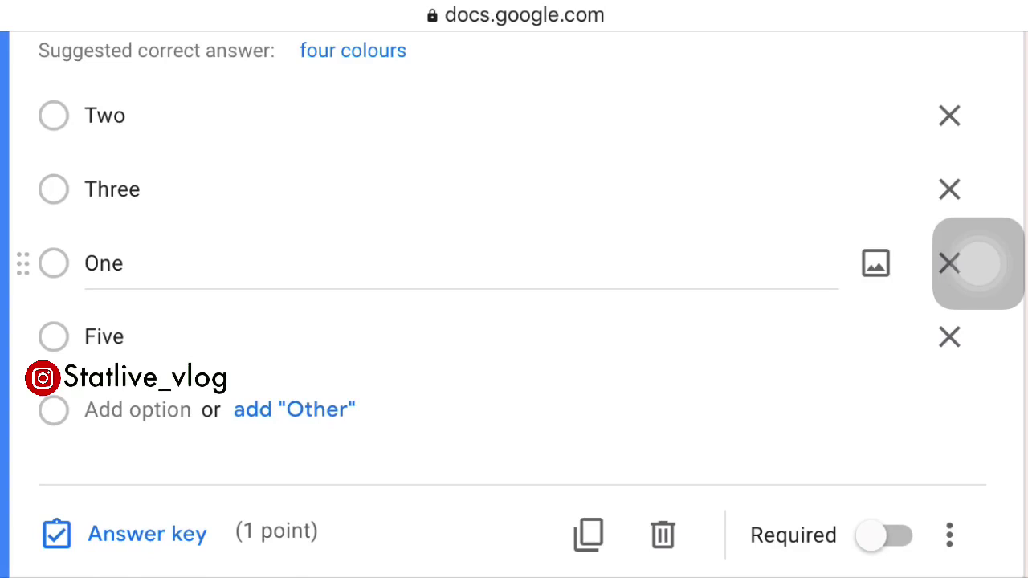
Mark Three as the correct answer and make the flag question required
scroll(514, 321, "up", 3)
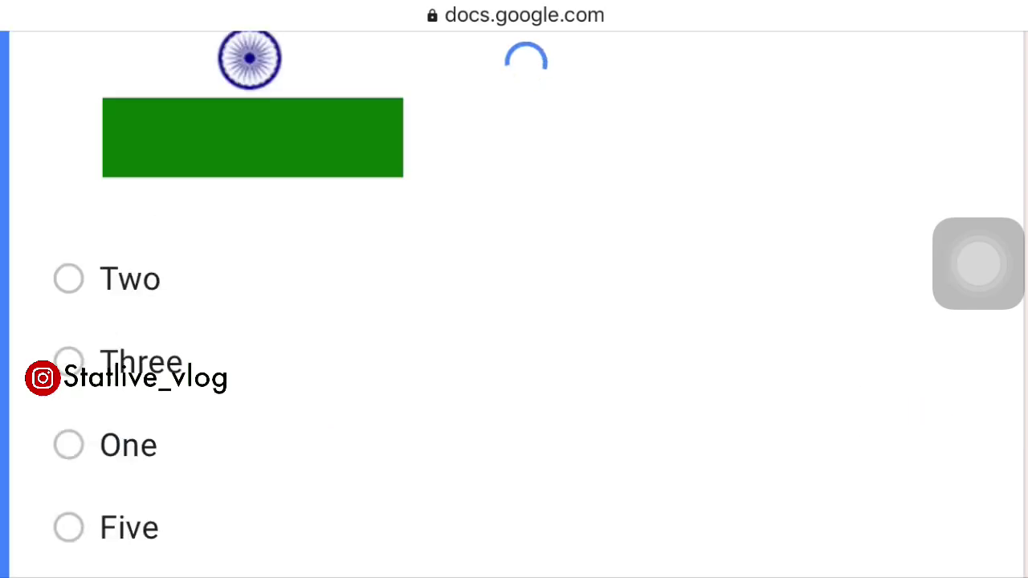
left_click(69, 361)
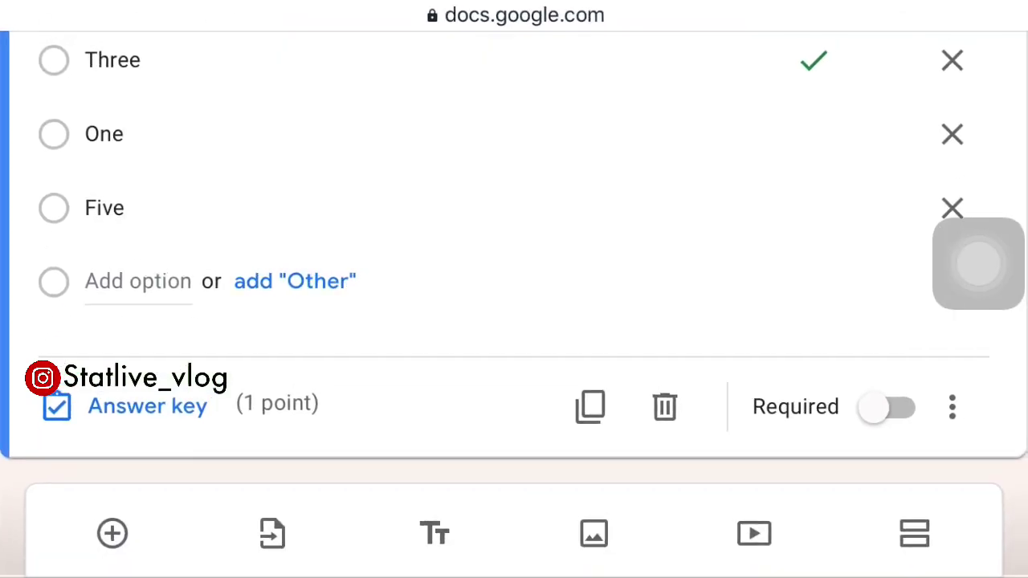
left_click(887, 407)
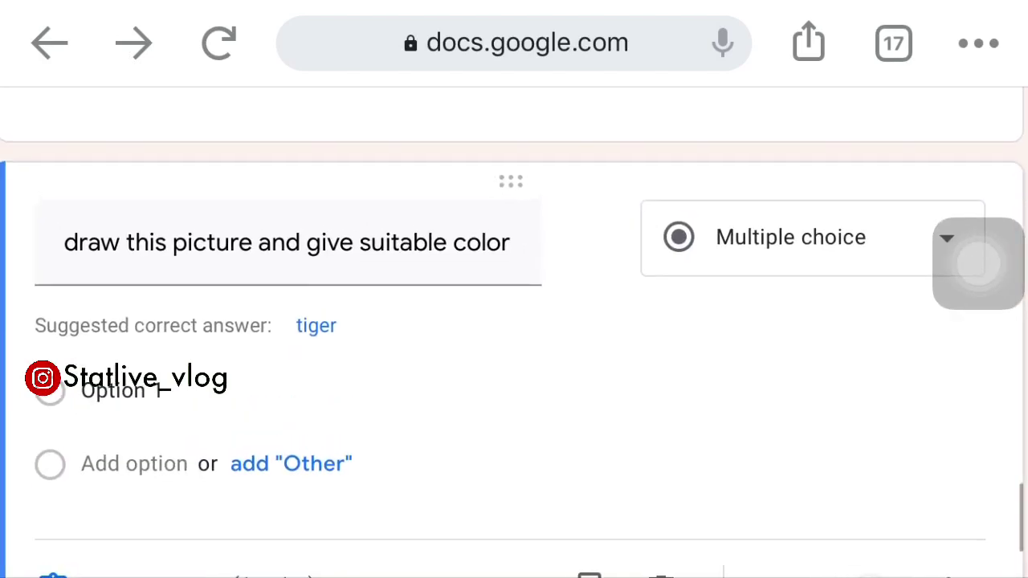
Insert the leafy plant line drawing under the 'draw this picture and give suitable color' question
scroll(514, 321, "down", 2)
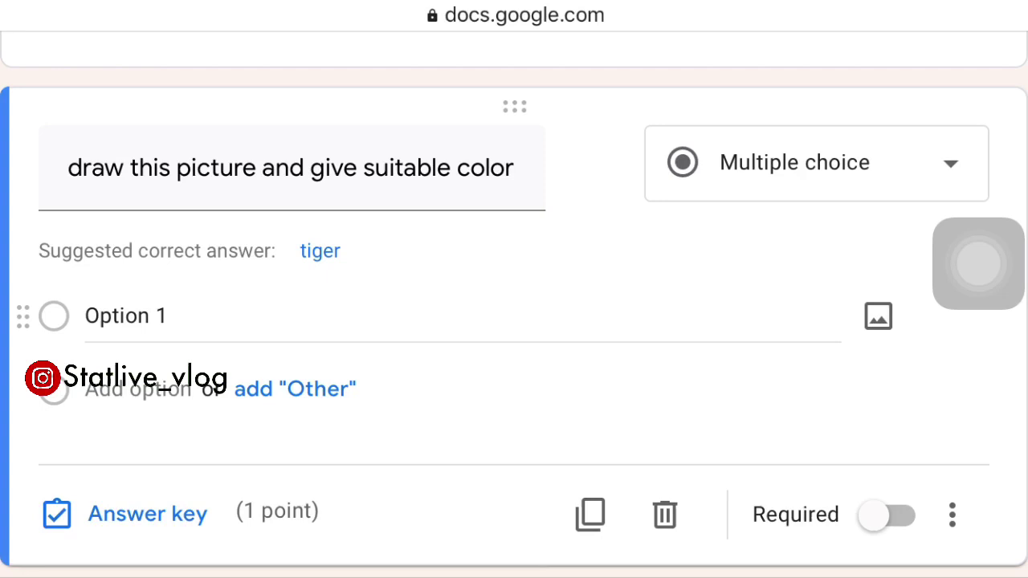
left_click(165, 315)
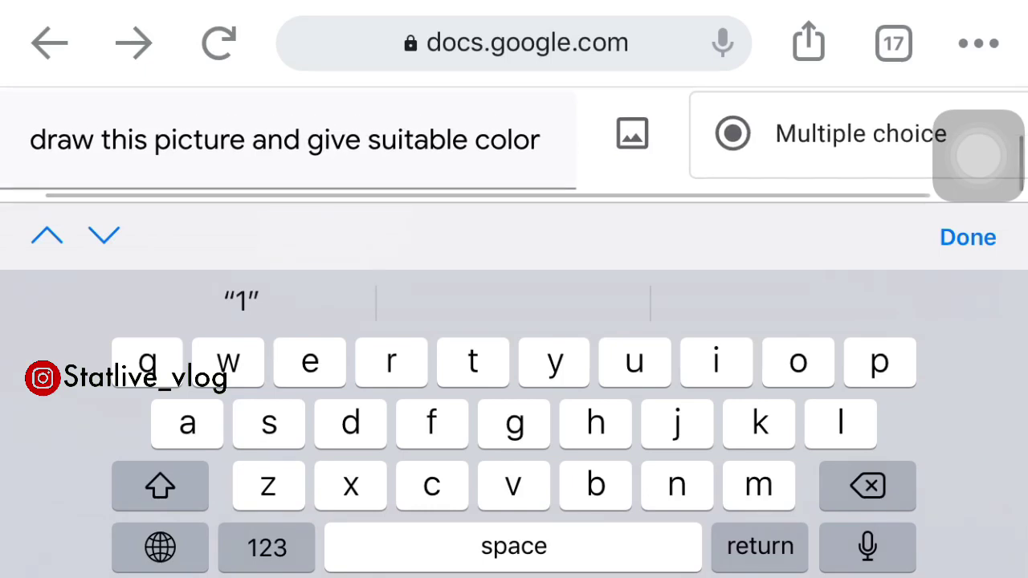
left_click(631, 133)
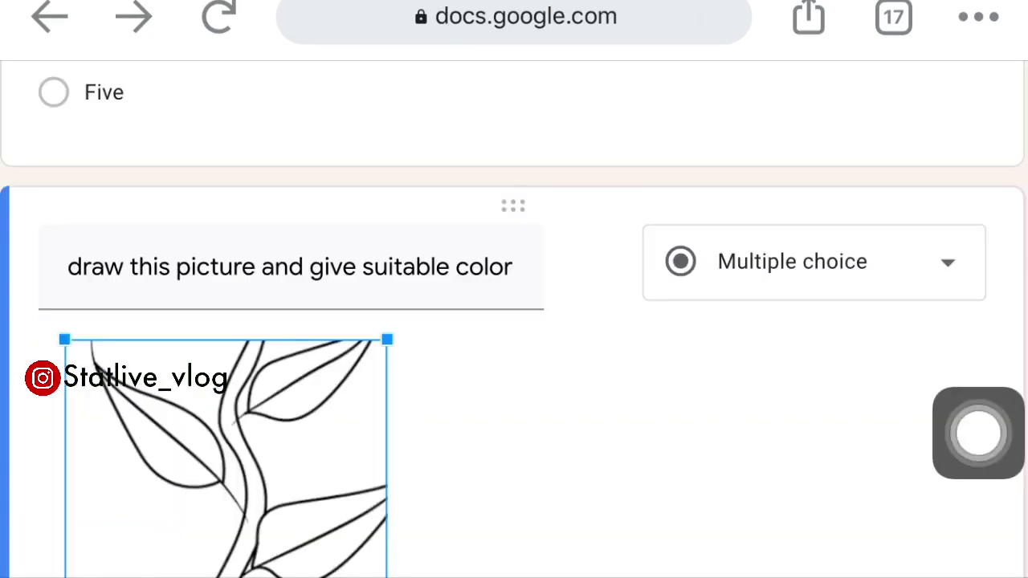
left_click(814, 262)
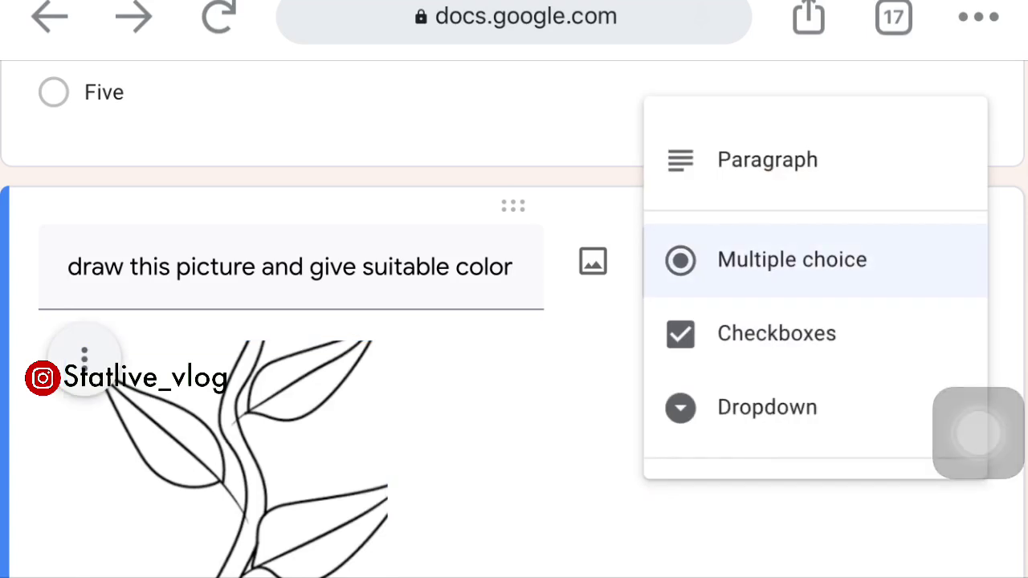
Change the drawing question to File upload, accepting 1 file up to 10 MB
scroll(815, 289, "down", 3)
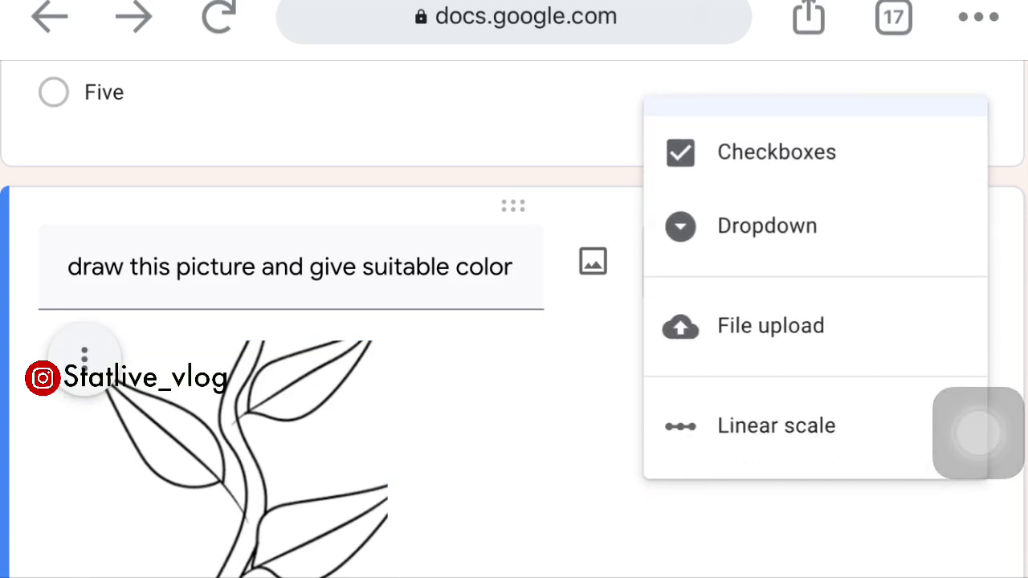
scroll(814, 289, "down", 3)
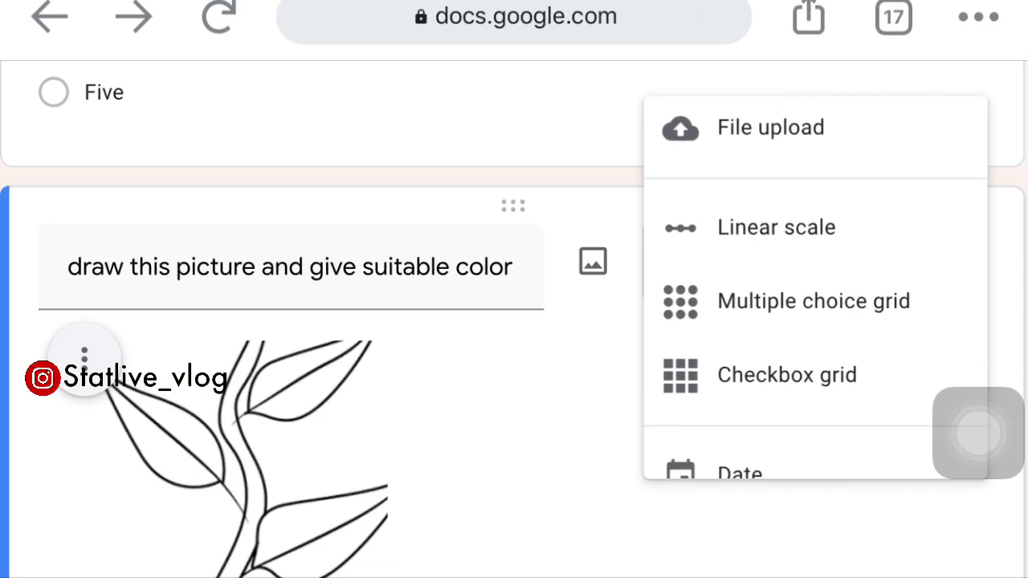
left_click(770, 128)
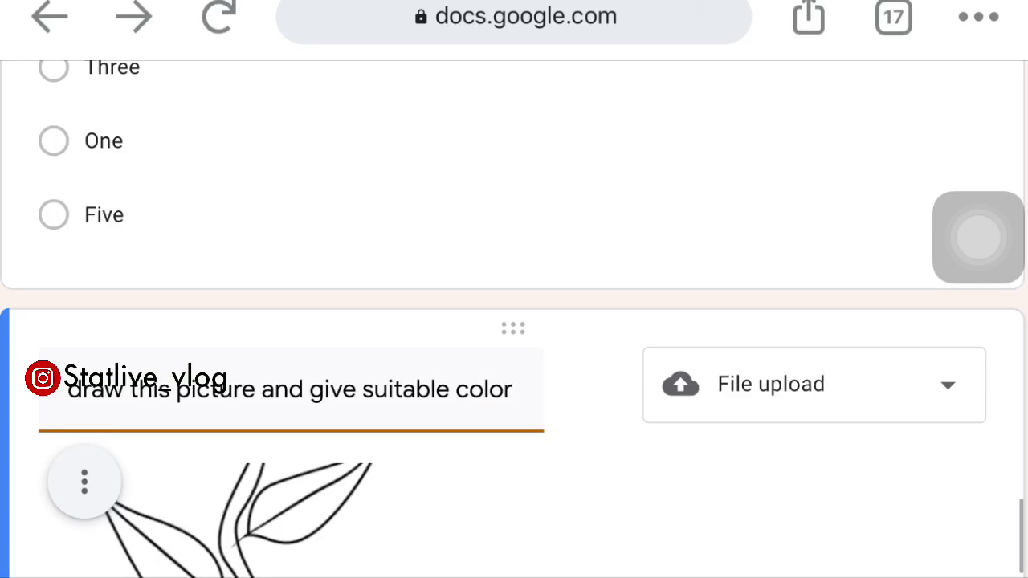
scroll(514, 321, "down", 3)
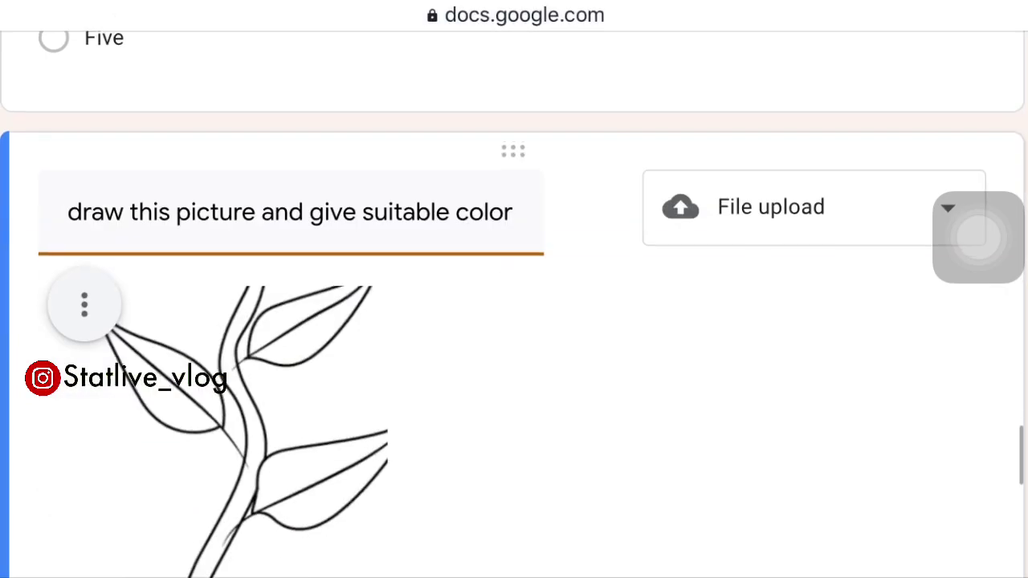
scroll(514, 321, "down", 8)
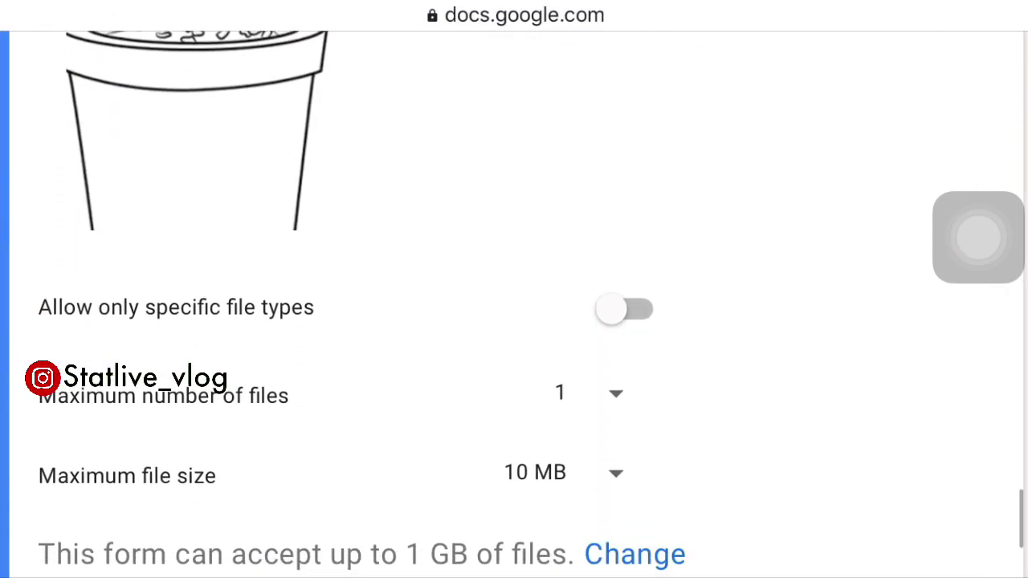
scroll(514, 321, "up", 3)
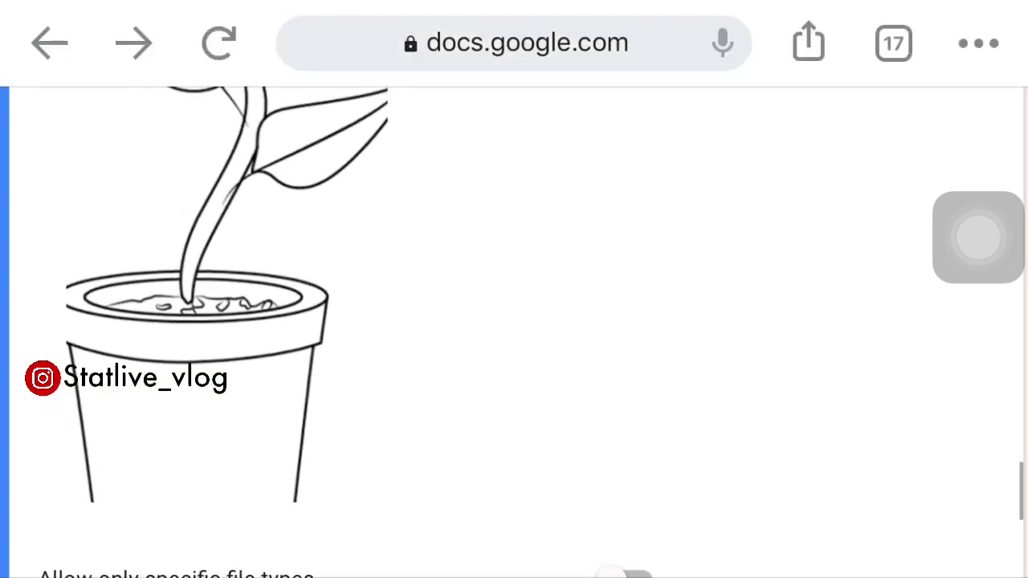
scroll(514, 321, "down", 4)
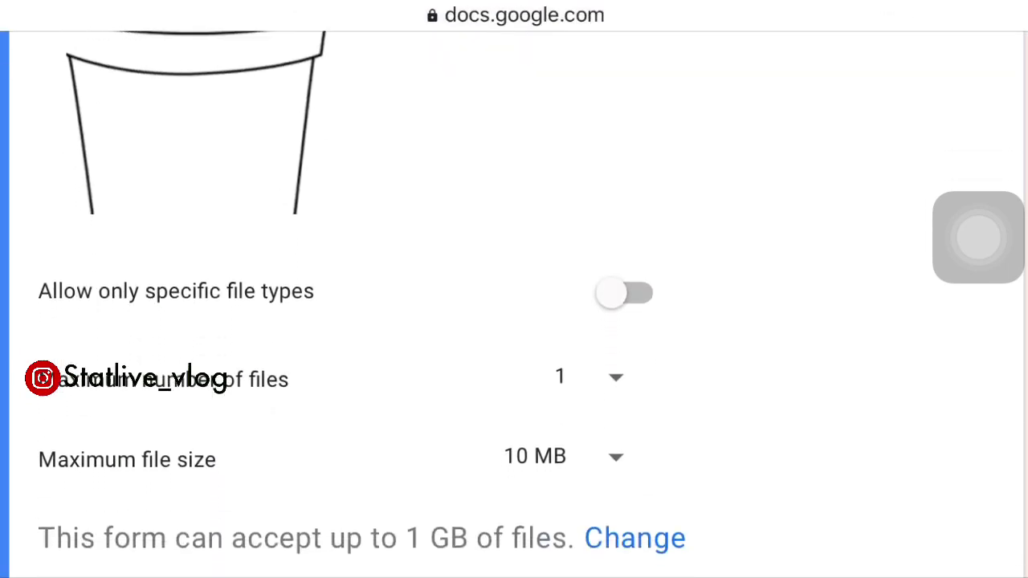
Restrict uploads to Image, PDF, Presentation and Drawing file types only
left_click(627, 292)
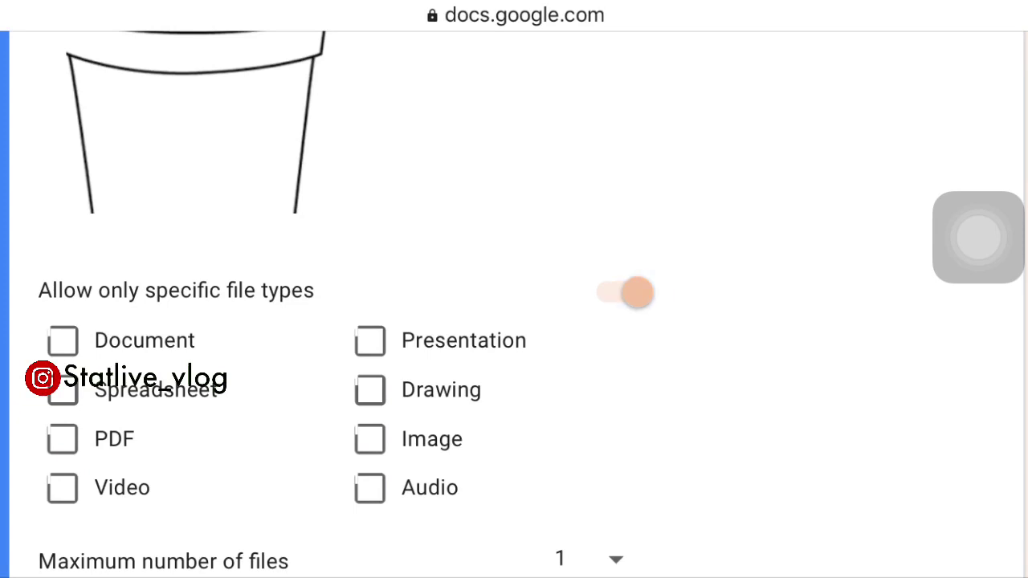
left_click(370, 440)
left_click(63, 439)
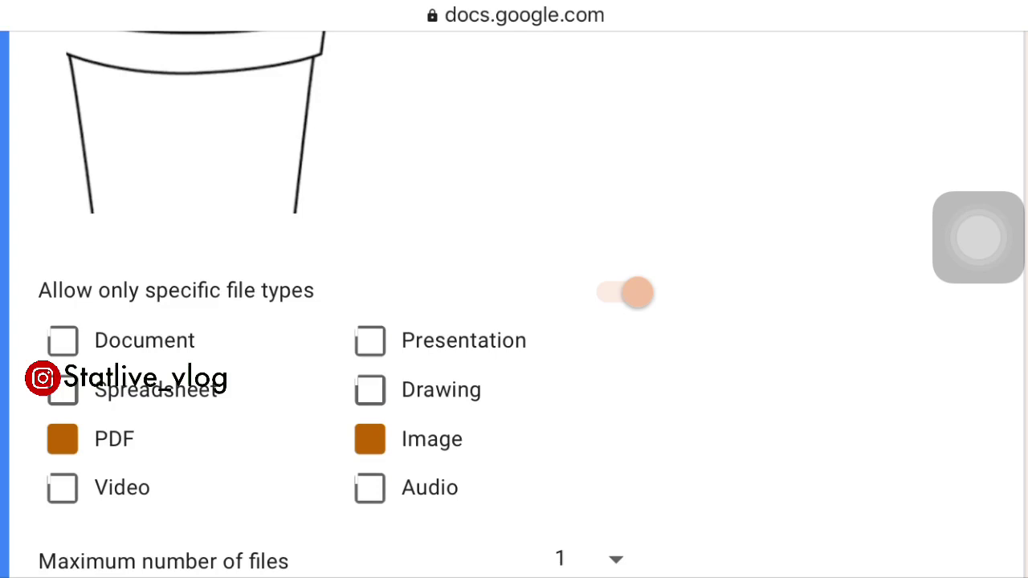
left_click(370, 340)
left_click(370, 389)
scroll(514, 321, "down", 3)
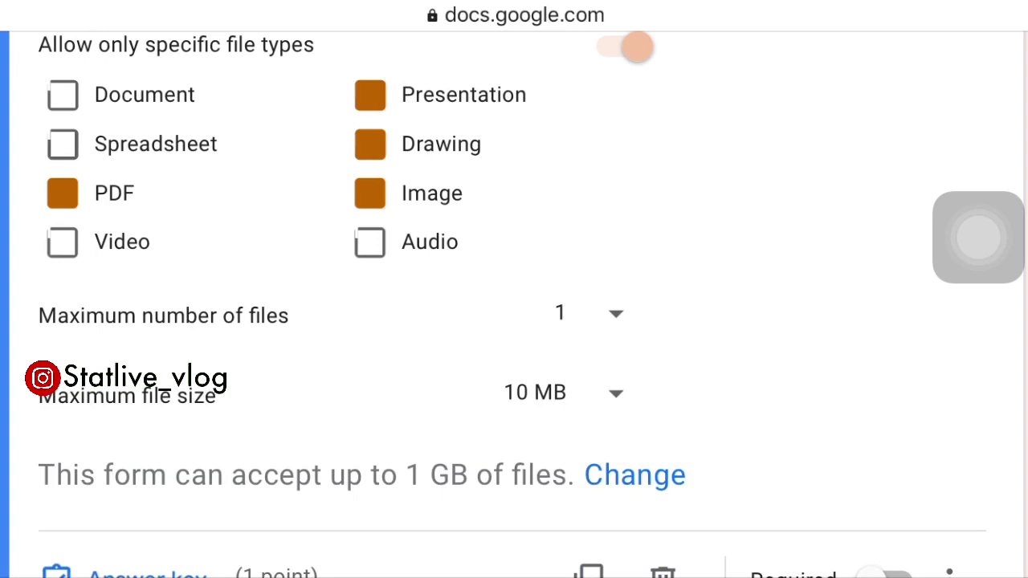
Set the upload question's maximum file size to 100 MB
left_click(562, 391)
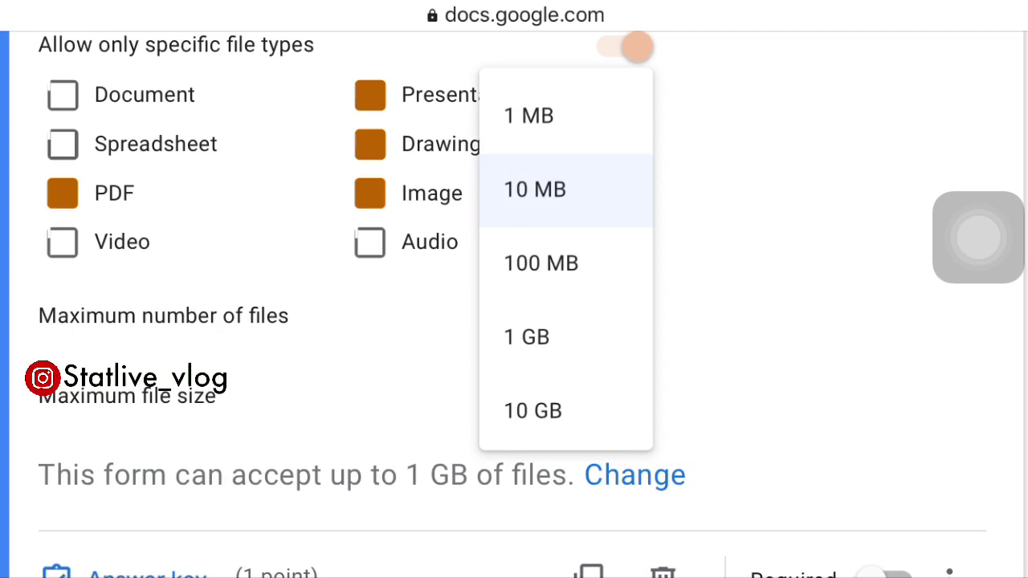
left_click(541, 263)
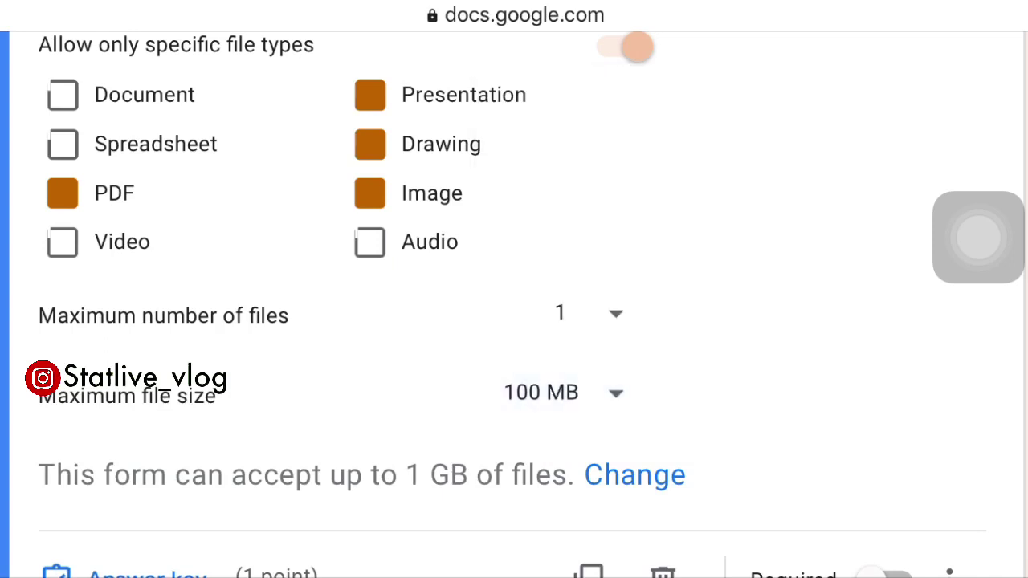
scroll(514, 321, "down", 2)
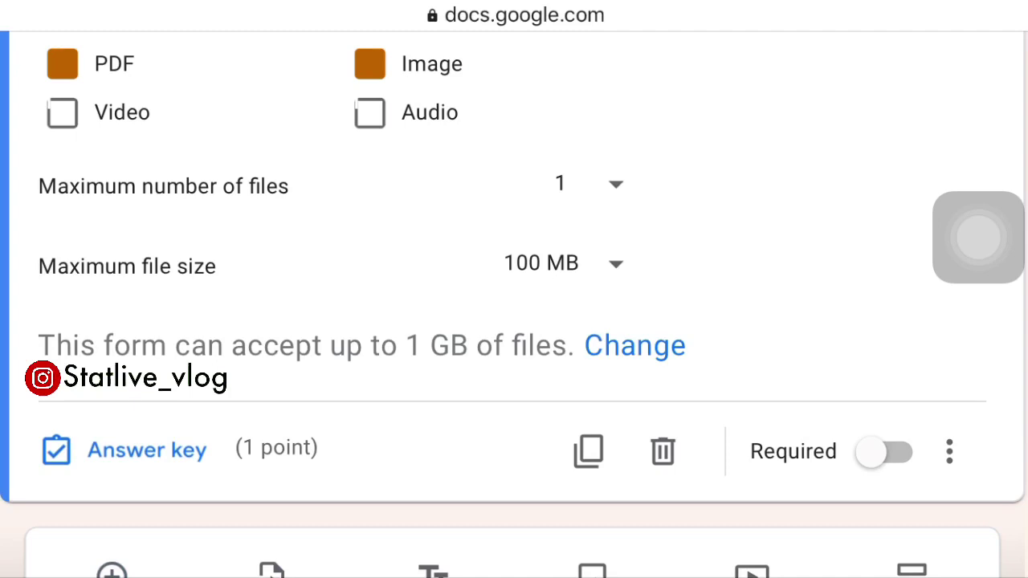
scroll(513, 321, "up", 10)
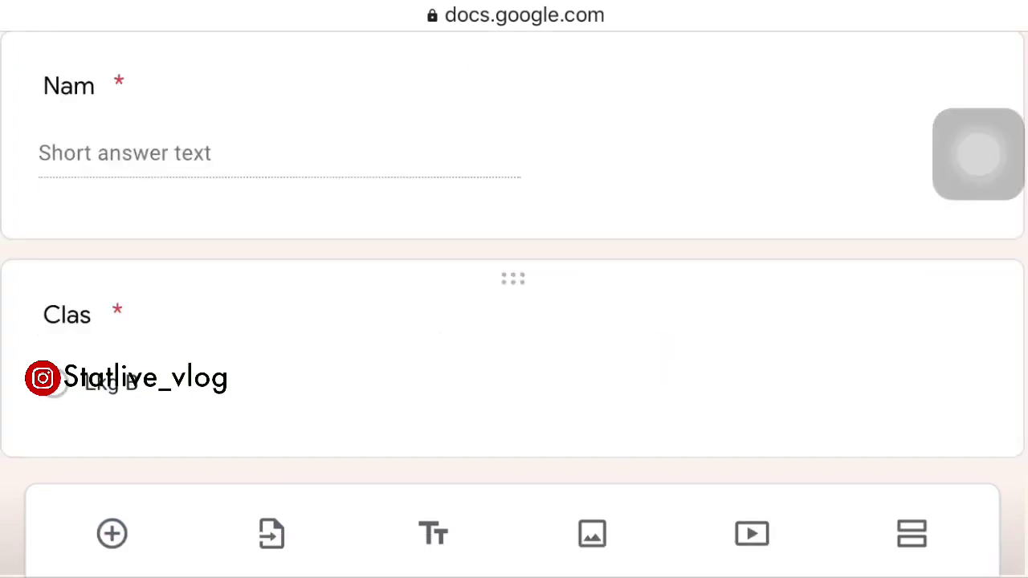
scroll(514, 321, "up", 3)
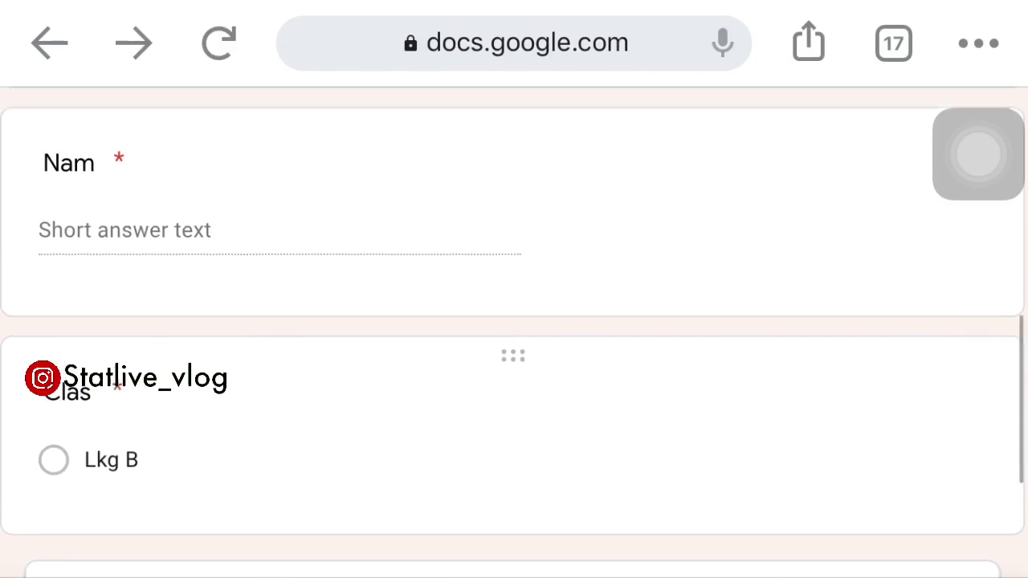
Edit the 'Clas' question's title so it reads 'Class'
scroll(514, 332, "down", 2)
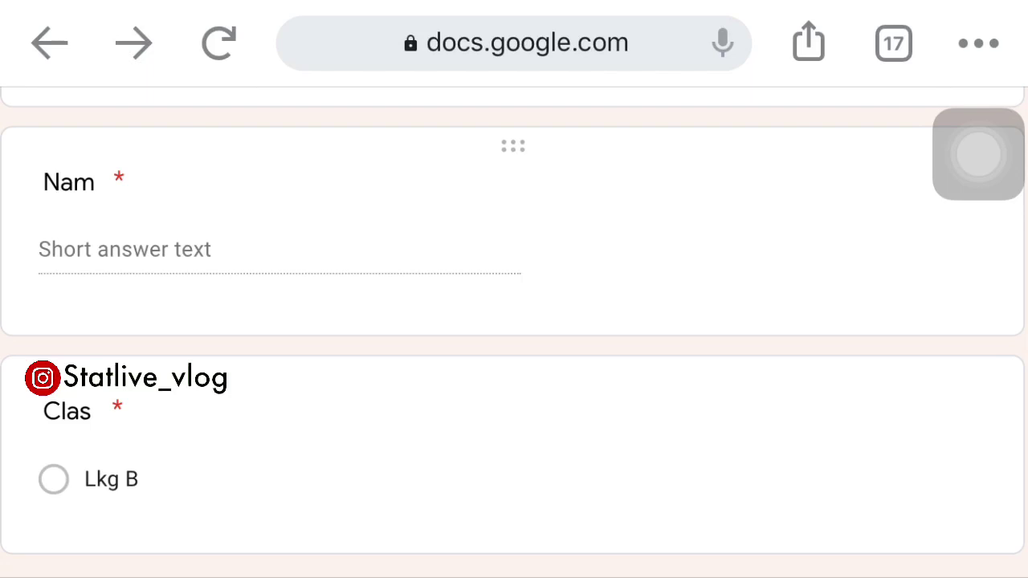
left_click(402, 449)
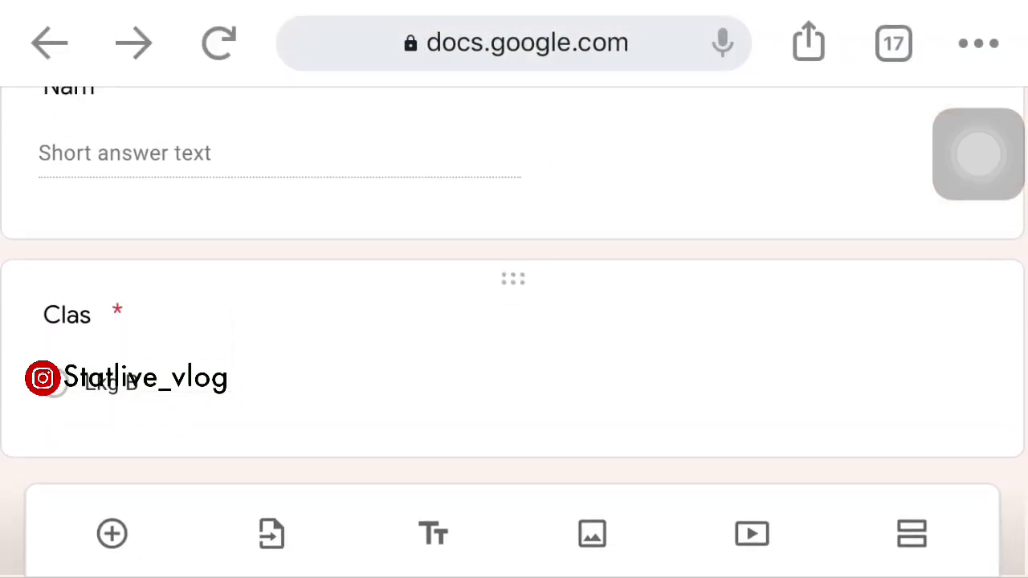
left_click(514, 200)
left_click(514, 450)
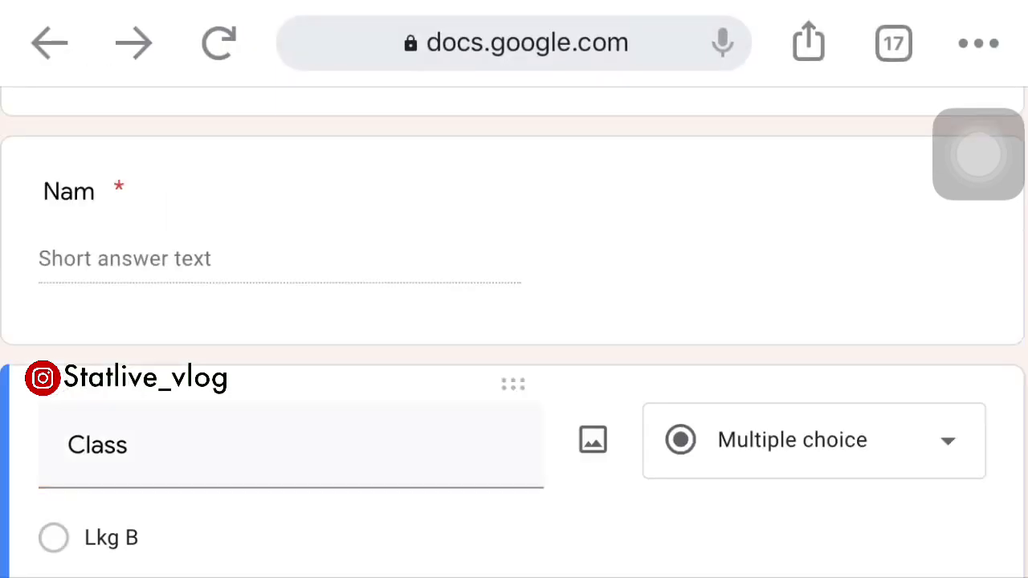
scroll(514, 321, "down", 3)
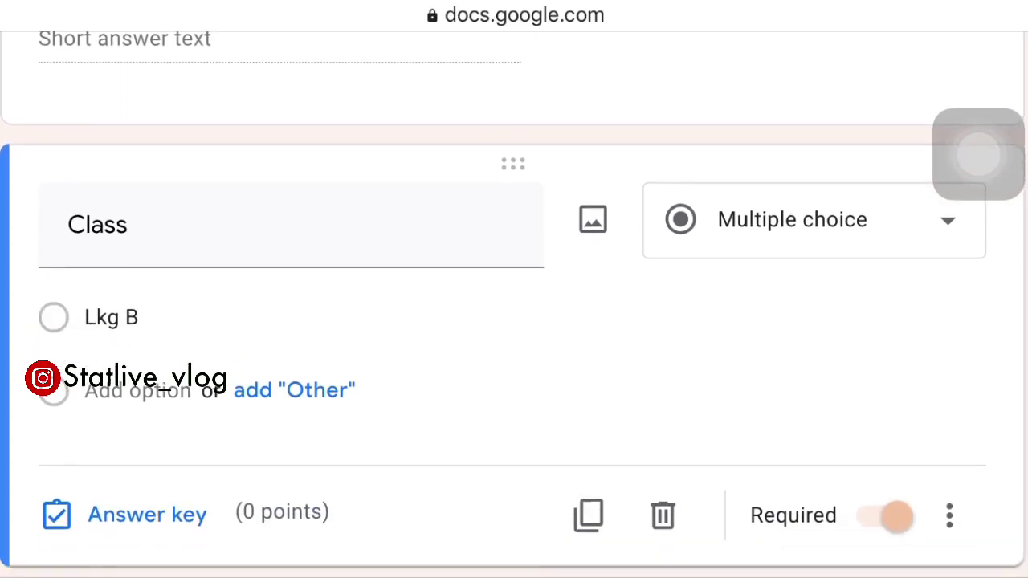
scroll(514, 321, "down", 2)
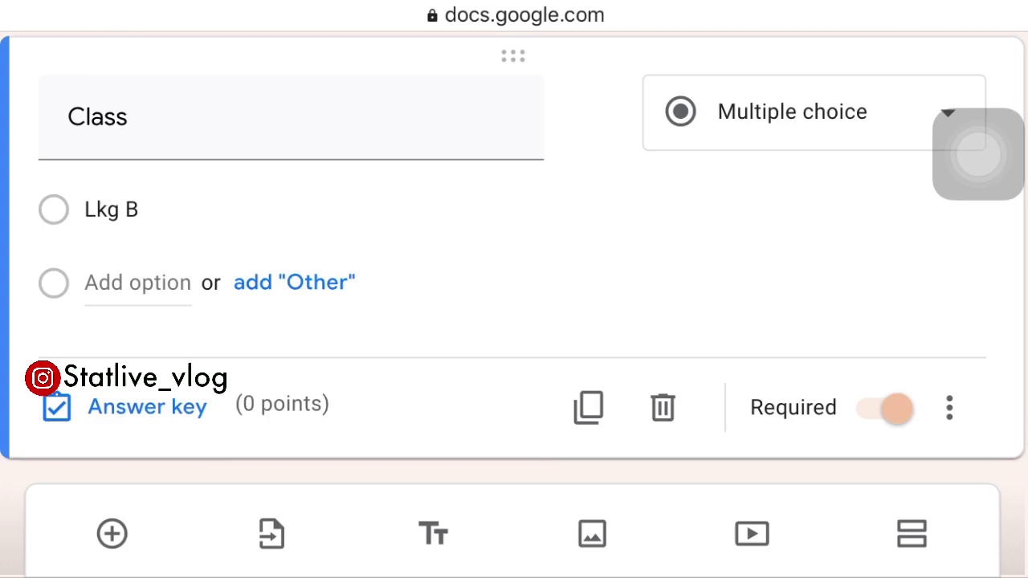
Add a second section after the class question and trim its title to 'Untitled Sect'
left_click(911, 534)
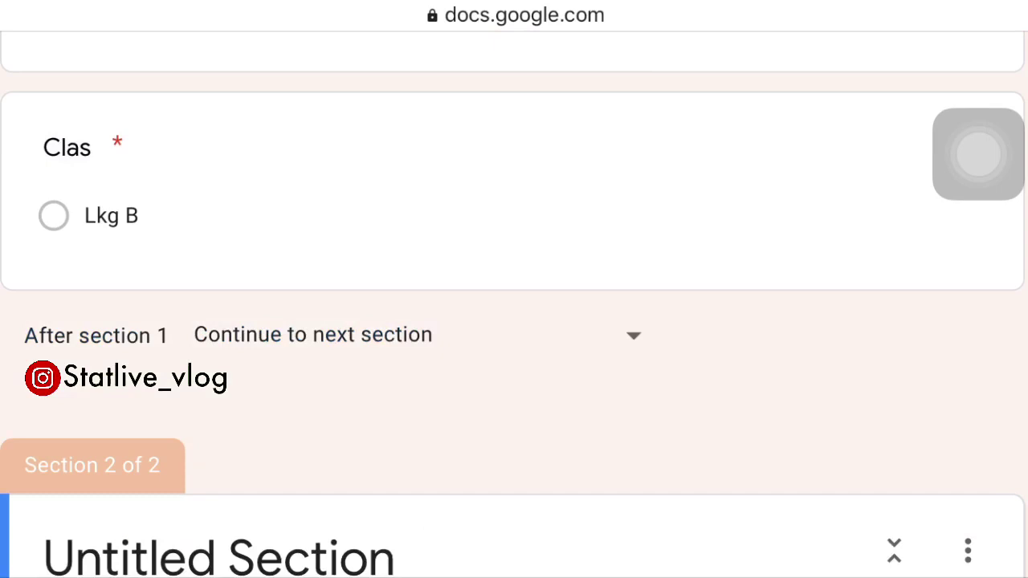
scroll(514, 321, "up", 5)
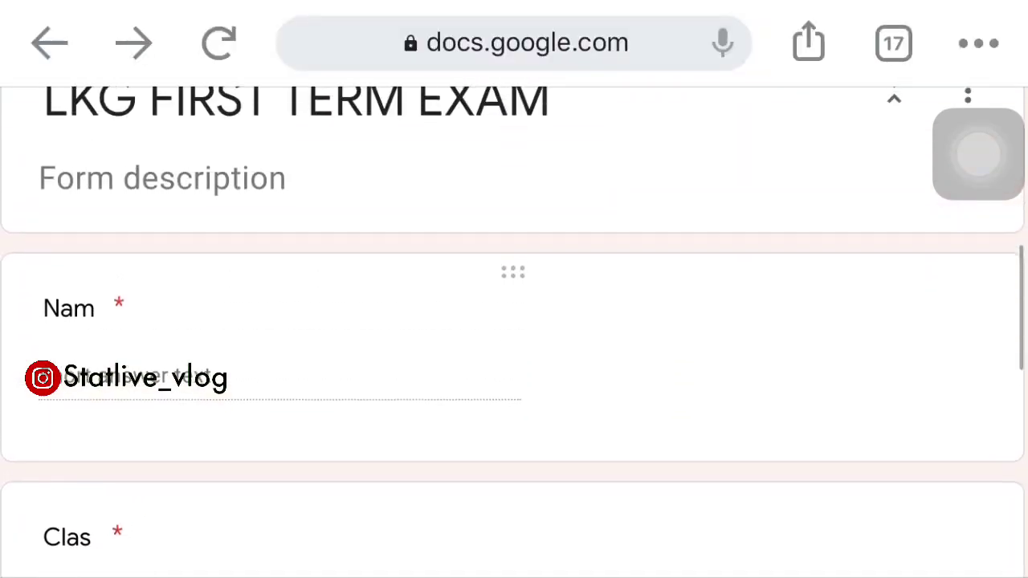
scroll(514, 321, "down", 5)
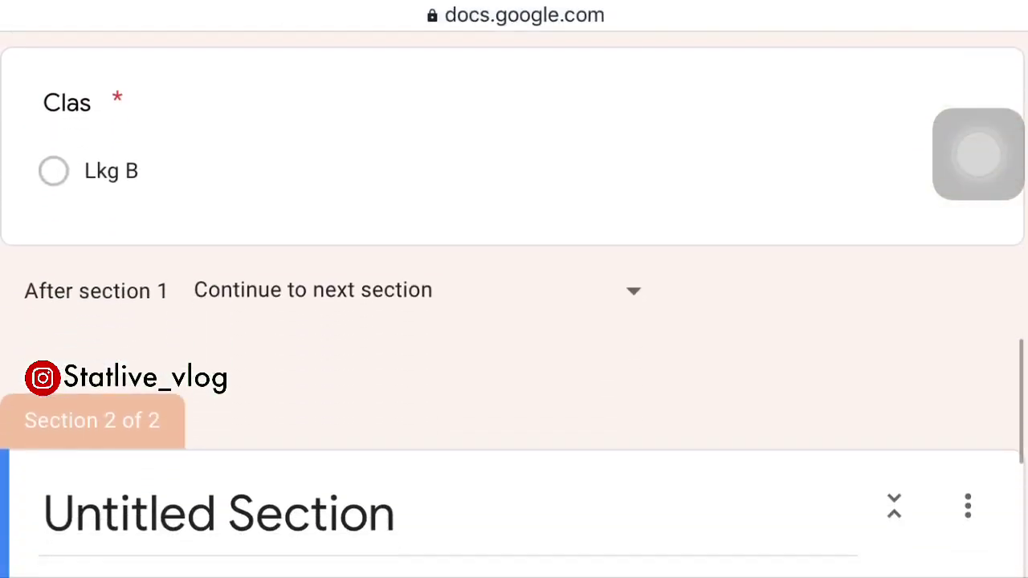
scroll(514, 321, "down", 3)
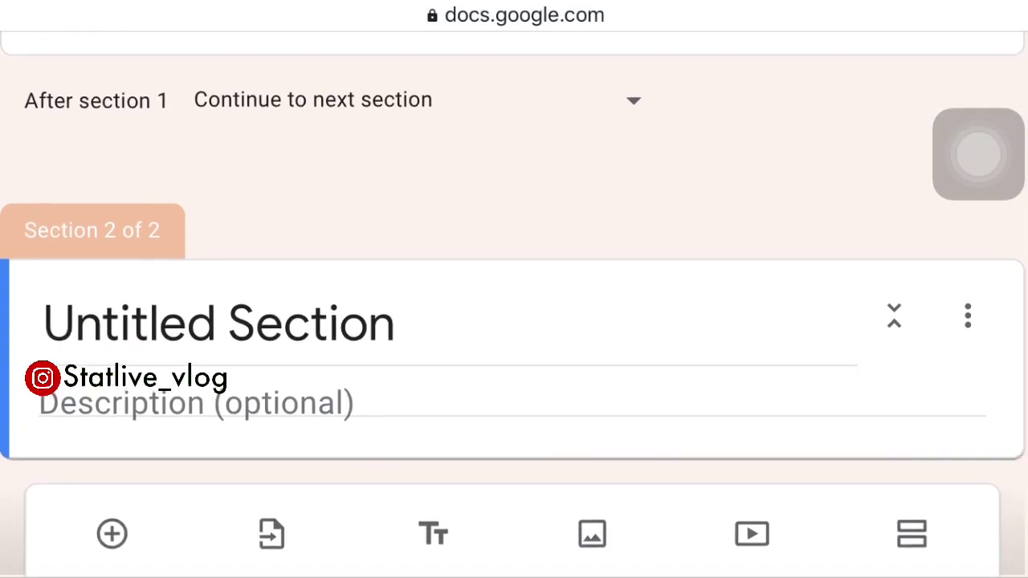
scroll(514, 321, "down", 2)
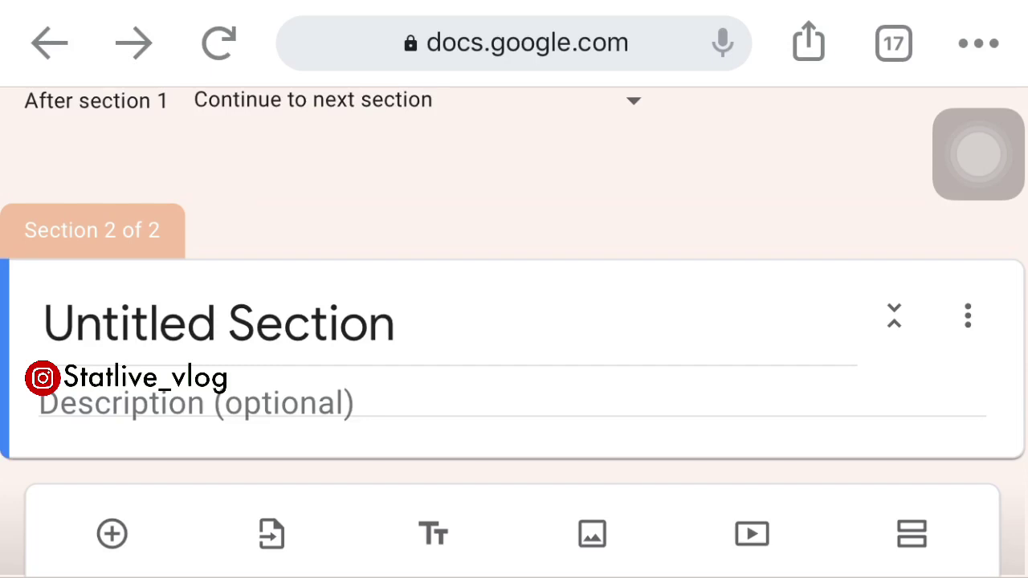
left_click(394, 324)
key("BackSpace")
key("BackSpace")
key("BackSpace")
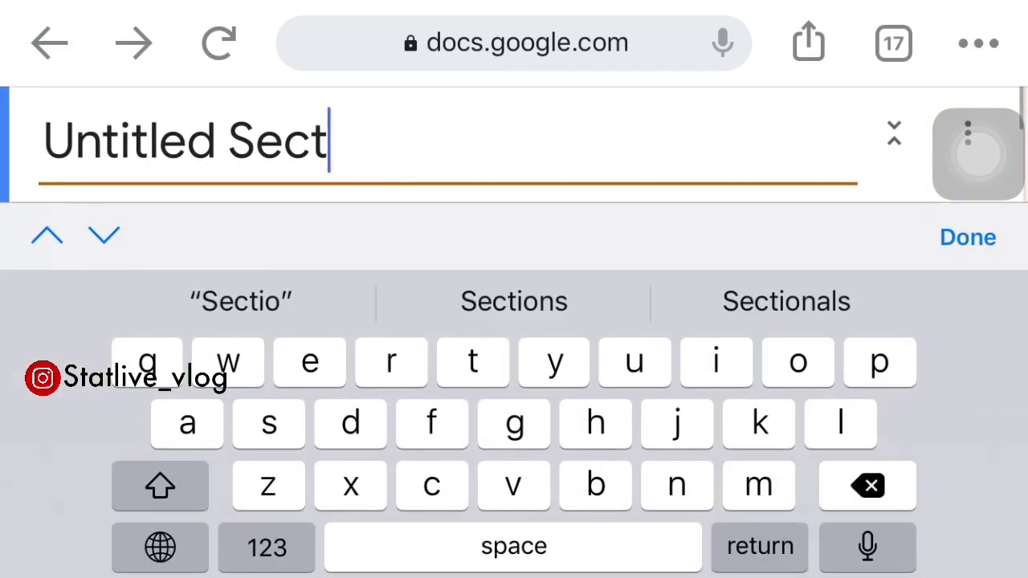
key("BackSpace")
key("BackSpace")
key("BackSpace")
key("BackSpace")
key("BackSpace")
key("BackSpace")
key("BackSpace")
key("BackSpace")
key("BackSpace")
key("BackSpace")
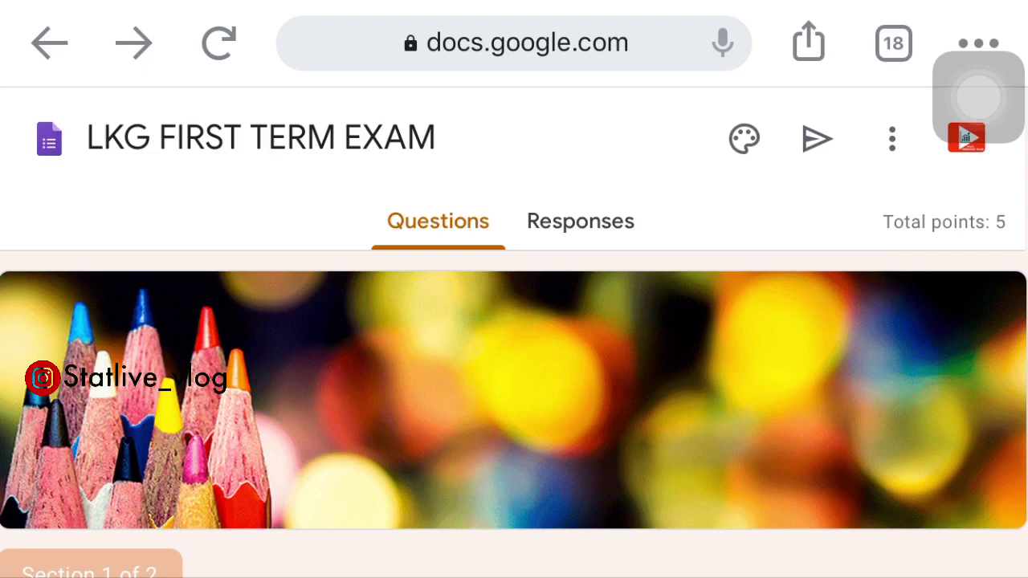
Open the quiz preview to see it as a respondent
left_click(891, 139)
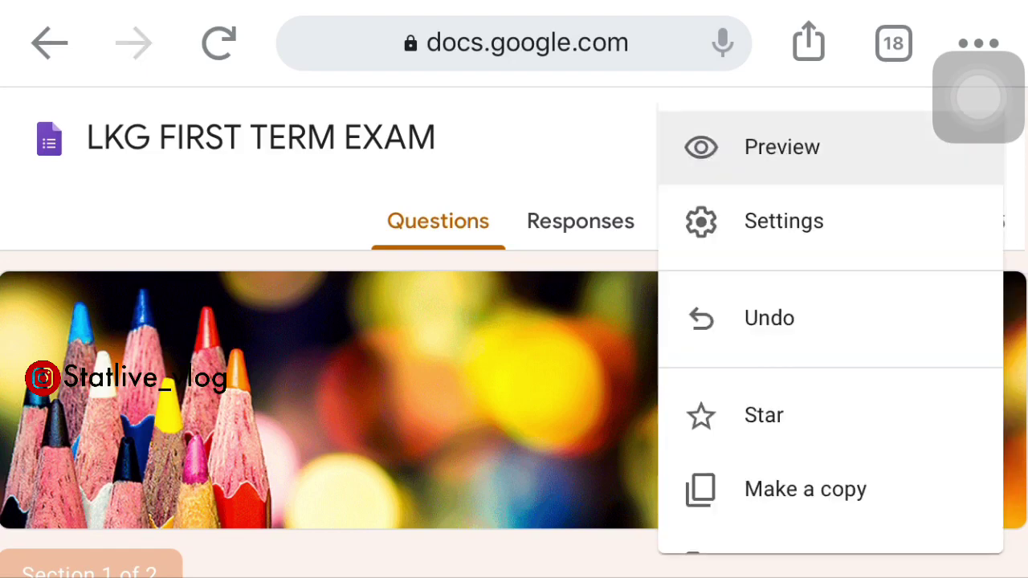
left_click(781, 147)
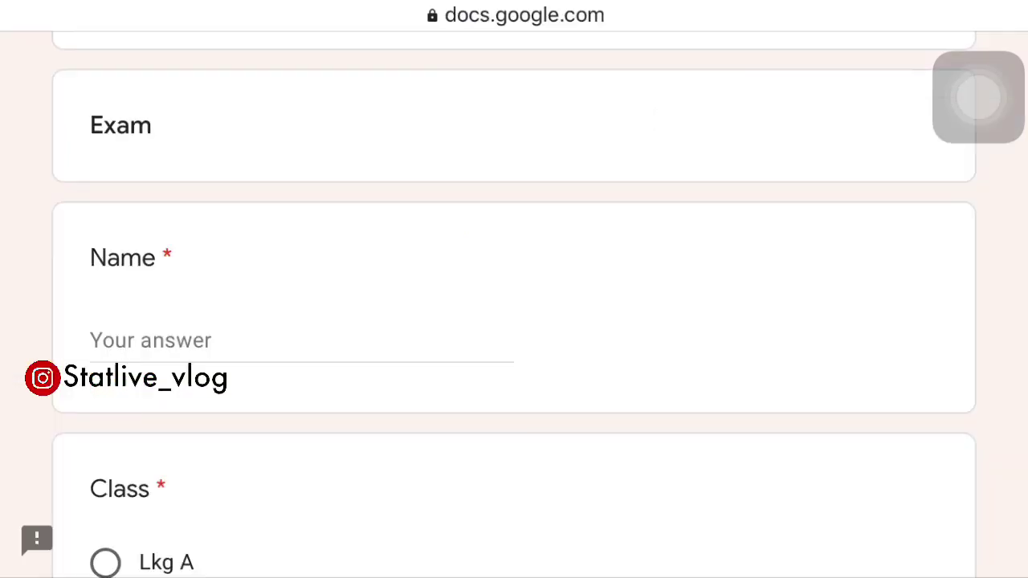
scroll(514, 321, "up", 5)
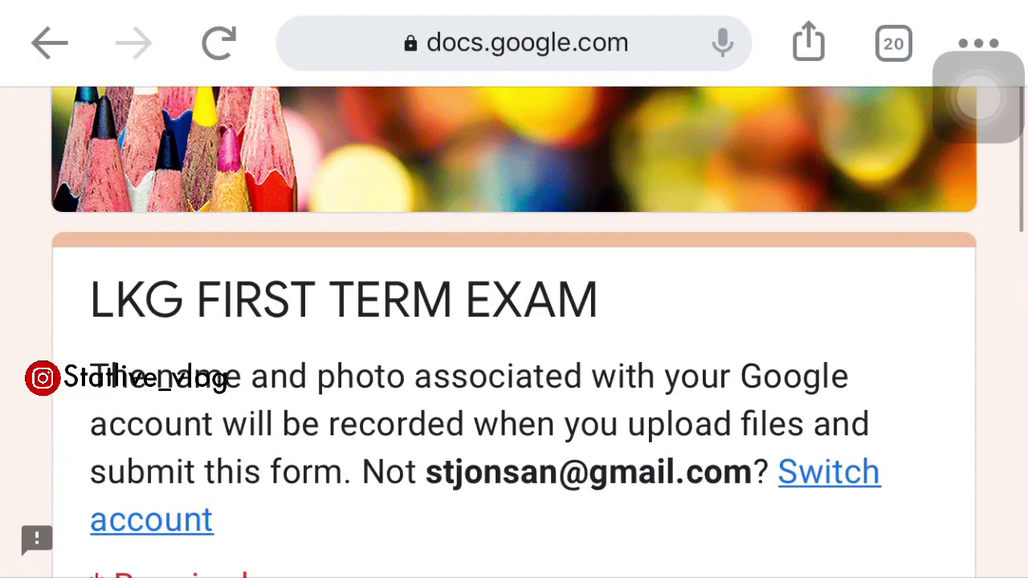
scroll(514, 321, "up", 2)
scroll(514, 321, "down", 1)
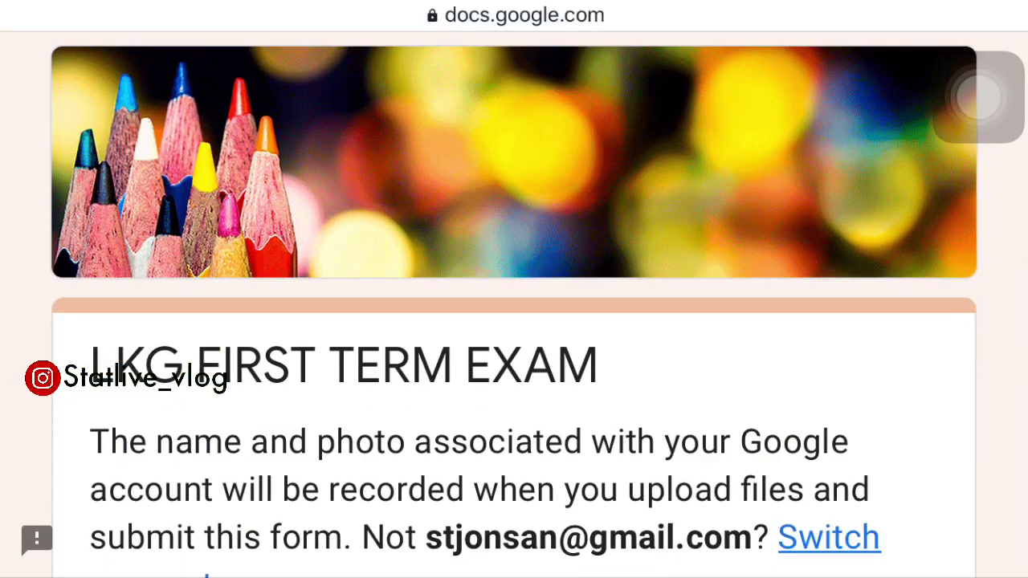
scroll(514, 321, "down", 7)
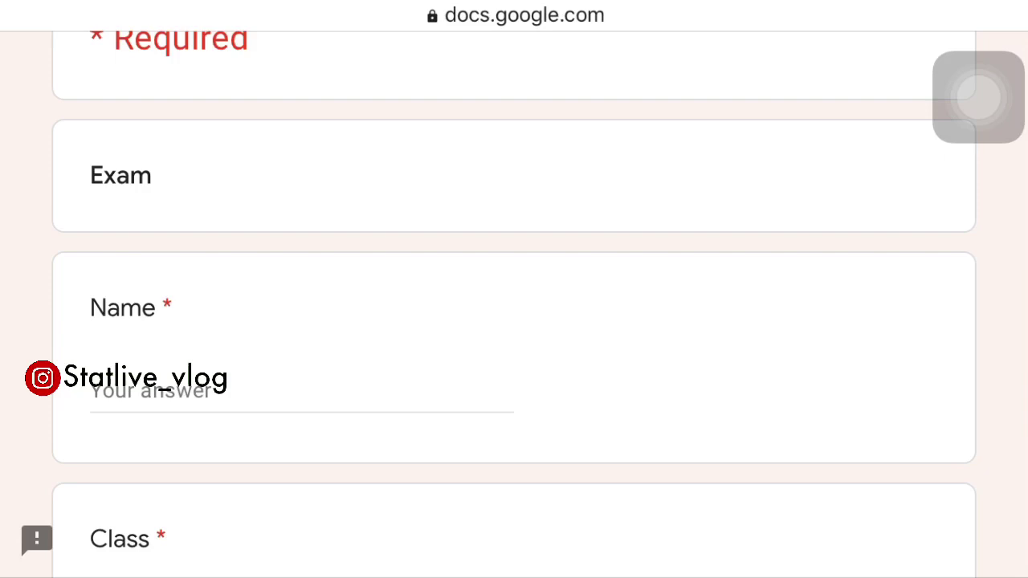
Enter a sample student name in the Name question
left_click(153, 393)
type("A")
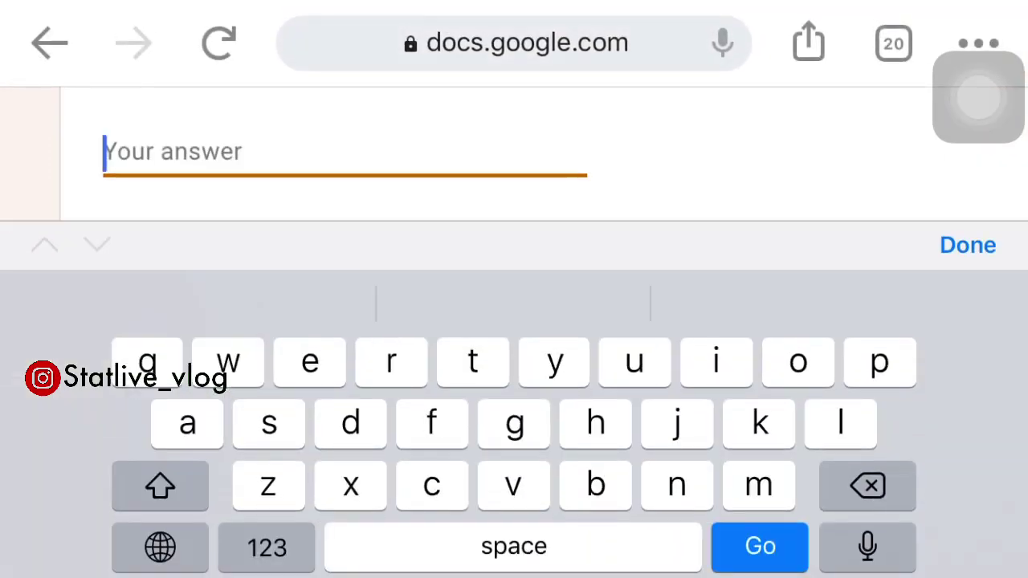
key("BackSpace")
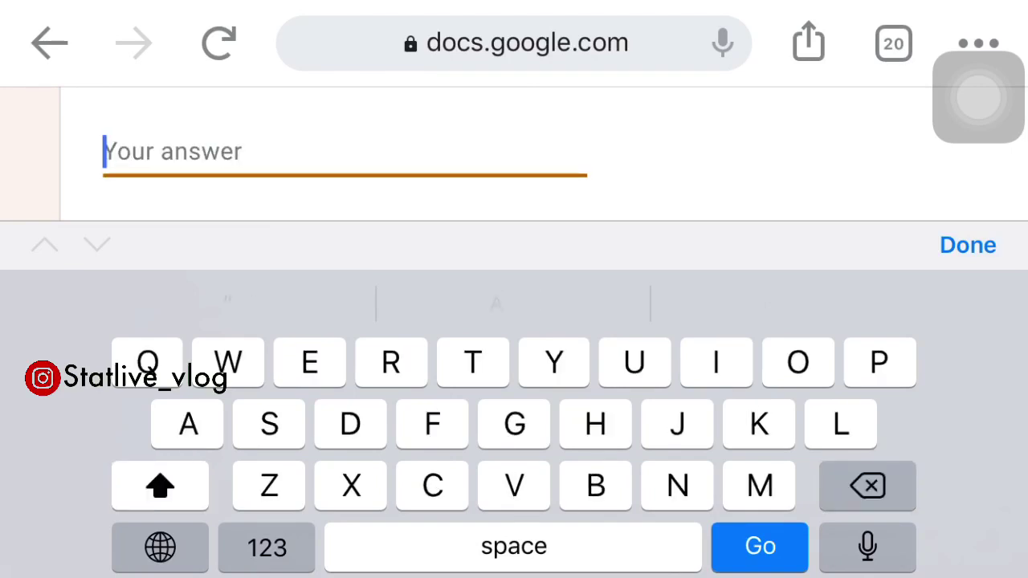
type("Jo")
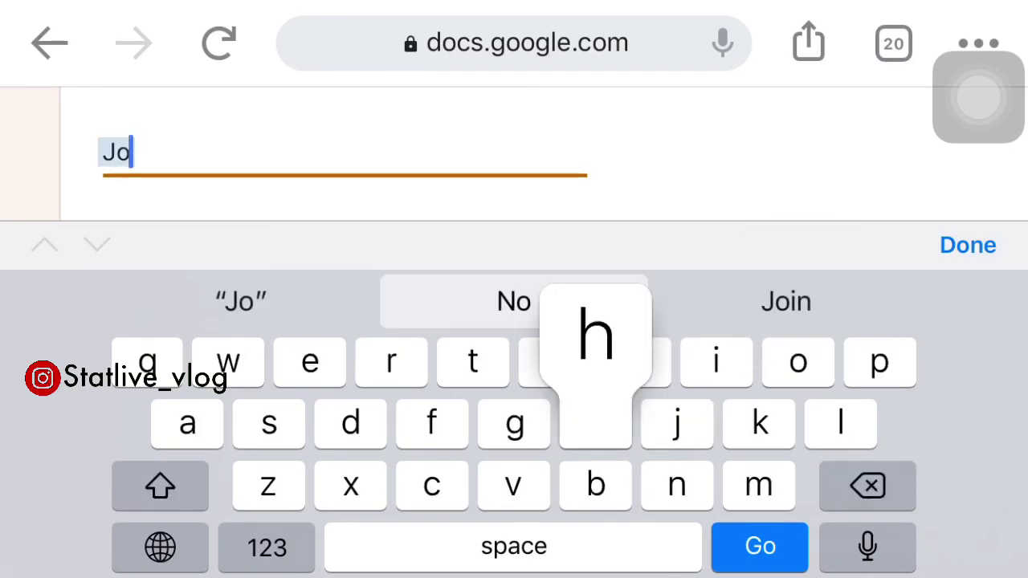
type("hn")
left_click(967, 245)
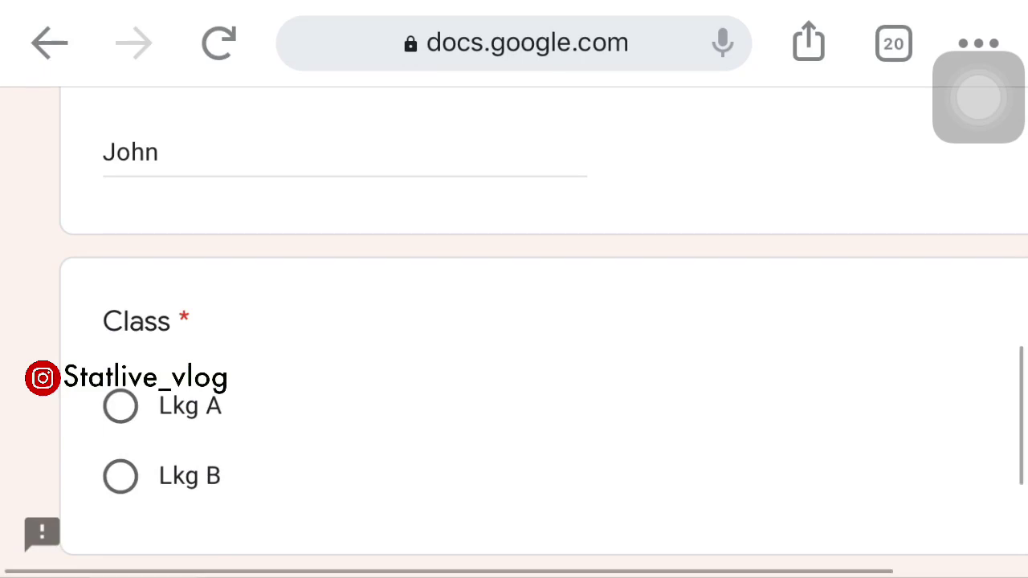
Choose Lkg A as the class, go to the next page, and view the animal picture options
scroll(514, 321, "down", 3)
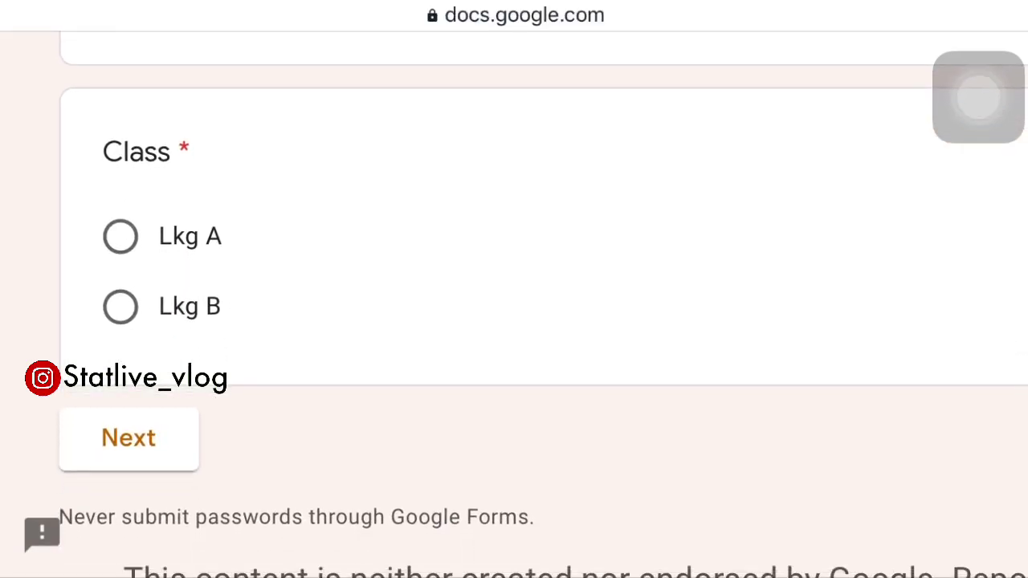
left_click(121, 236)
left_click(129, 438)
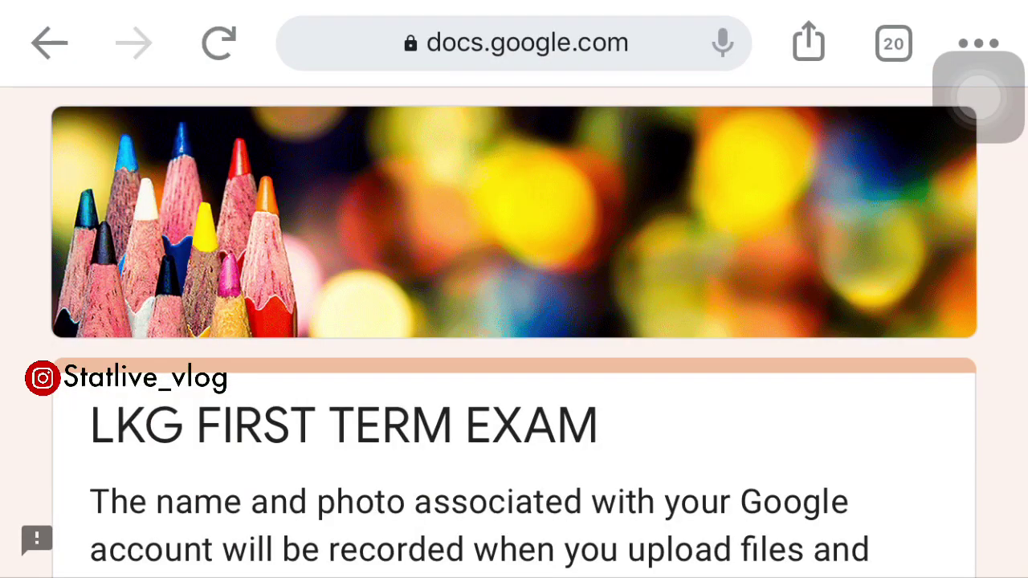
scroll(514, 321, "down", 5)
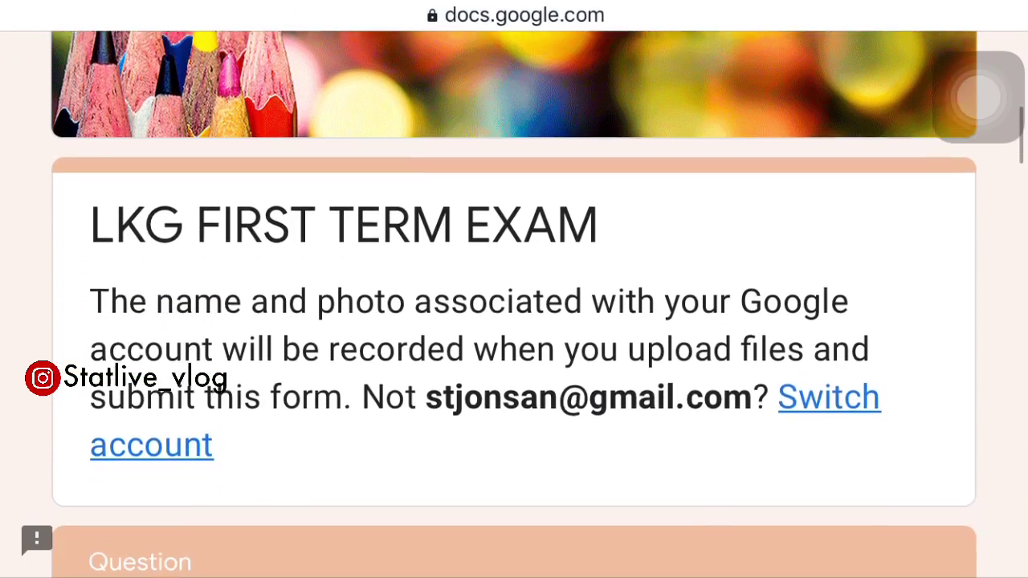
scroll(514, 321, "down", 2)
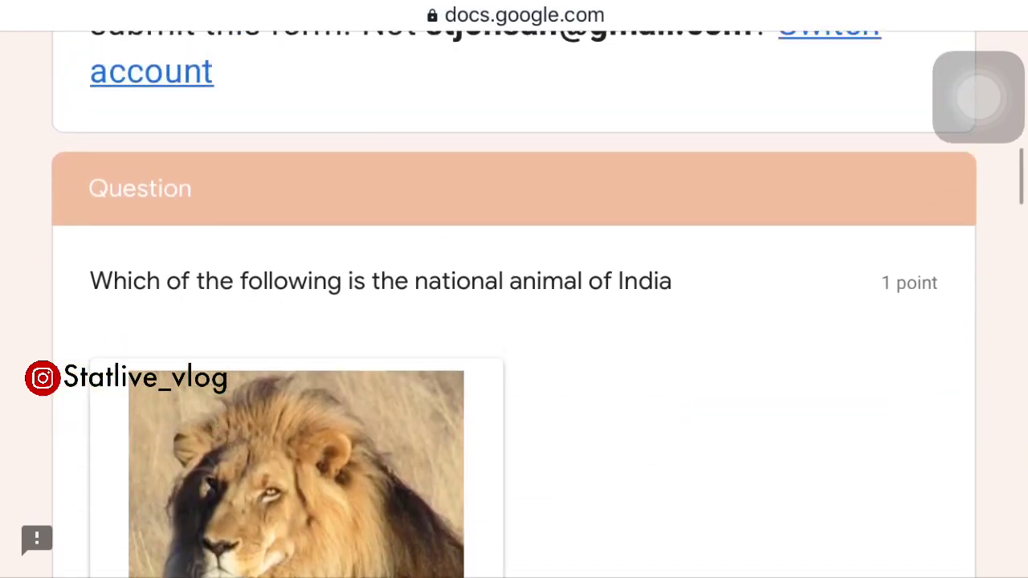
scroll(514, 321, "up", 2)
scroll(514, 321, "down", 2)
scroll(514, 321, "down", 3)
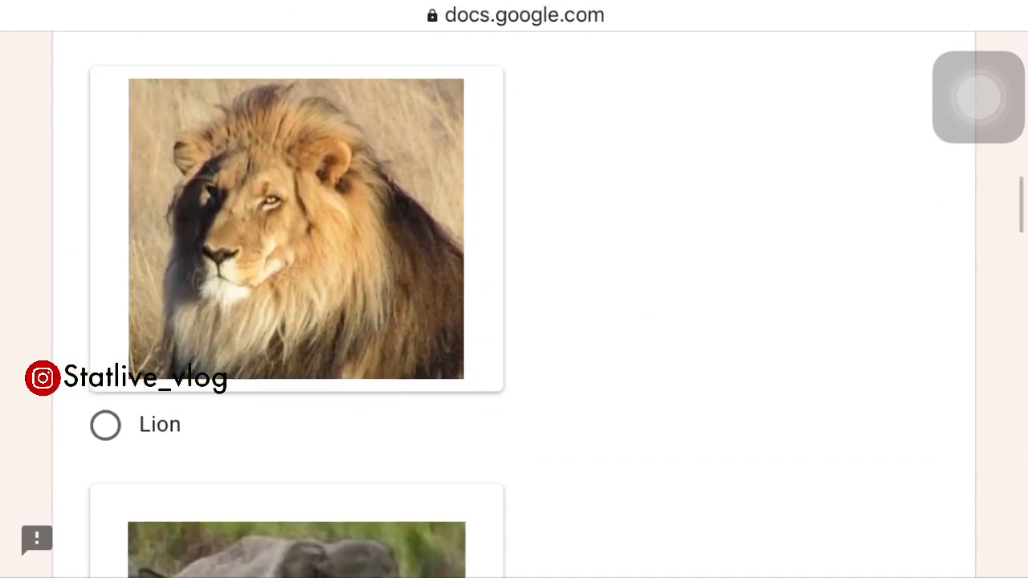
scroll(514, 322, "up", 3)
scroll(514, 337, "down", 1)
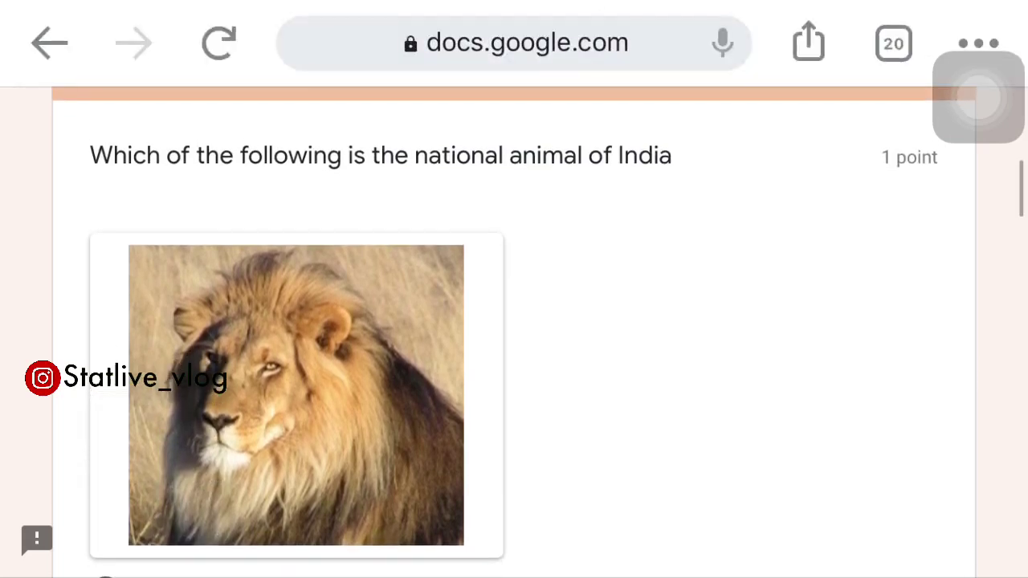
scroll(514, 321, "down", 1)
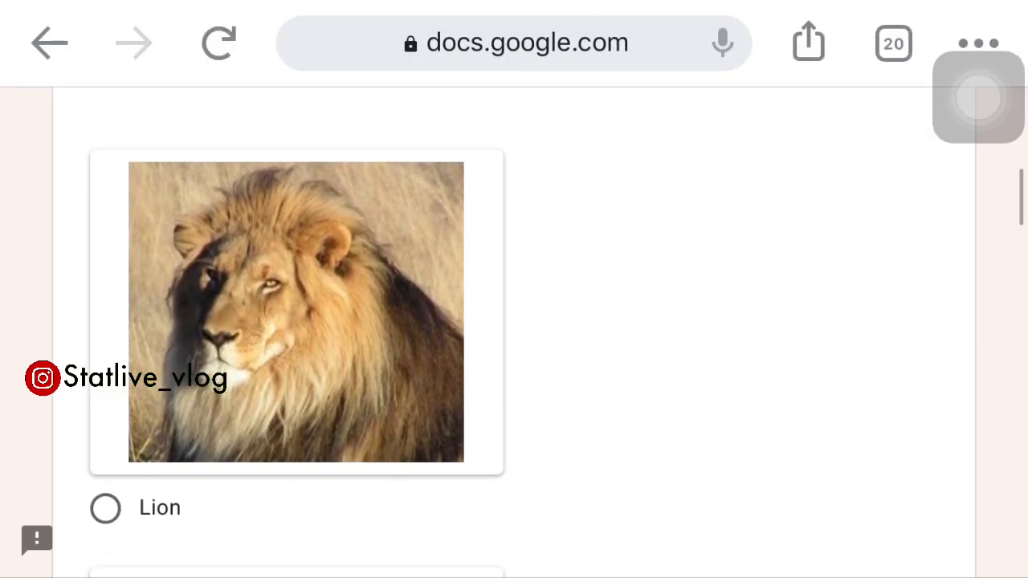
scroll(514, 321, "down", 10)
scroll(514, 321, "down", 2)
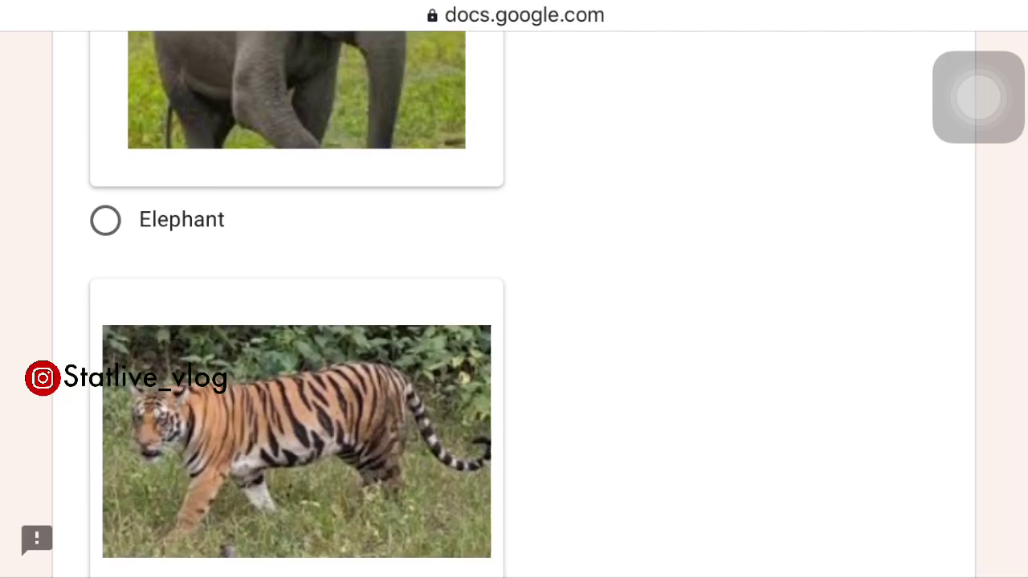
scroll(514, 321, "down", 3)
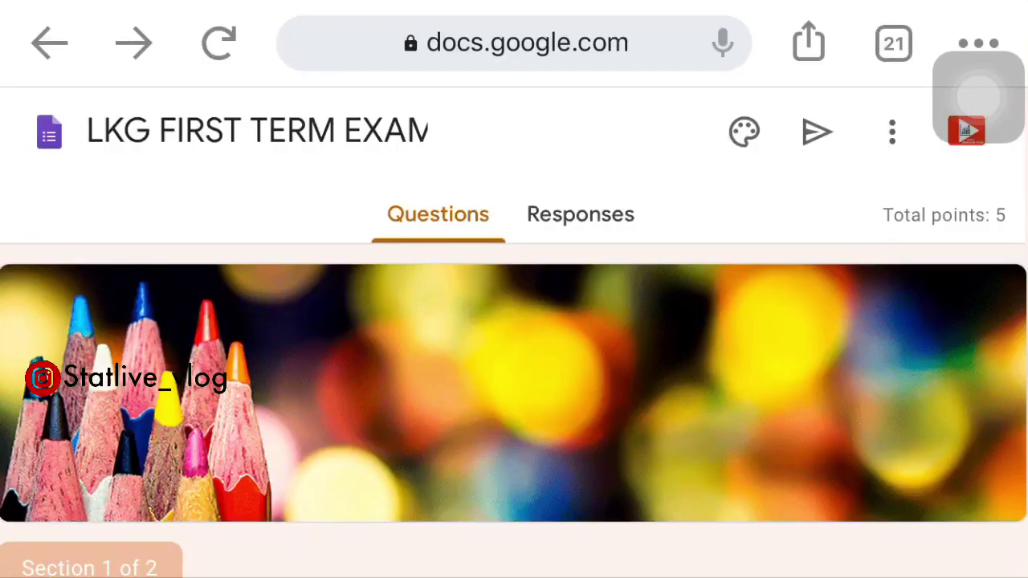
On the Responses tab (0 responses), switch the LKG FIRST TERM EXAM quiz to not accepting responses
scroll(514, 361, "down", 1)
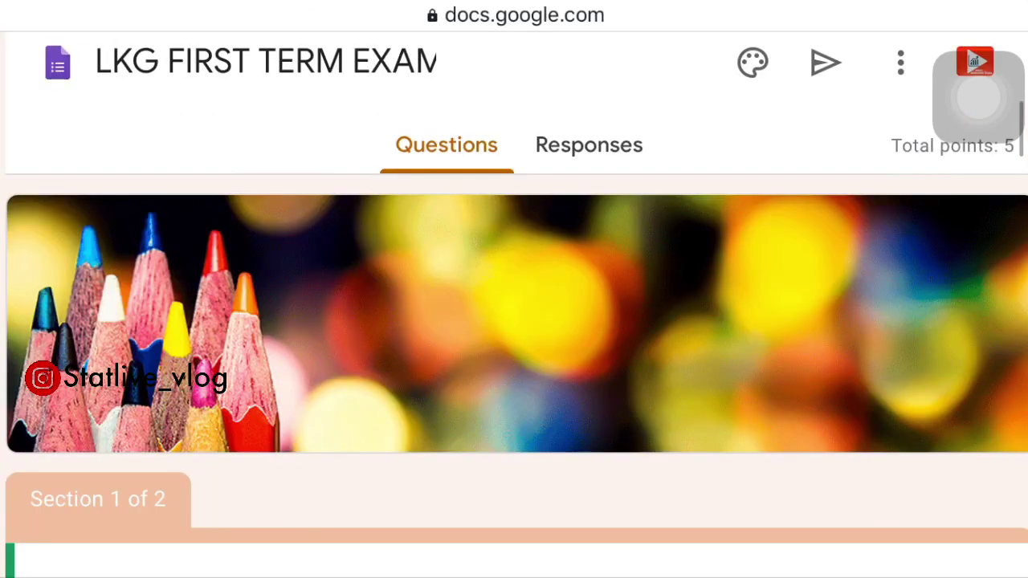
scroll(514, 322, "up", 1)
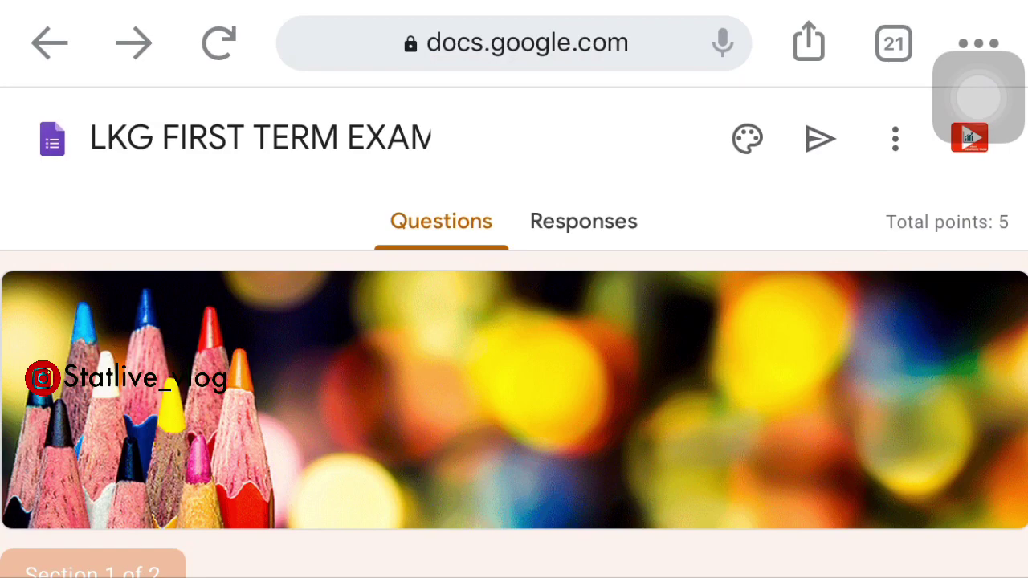
left_click(582, 222)
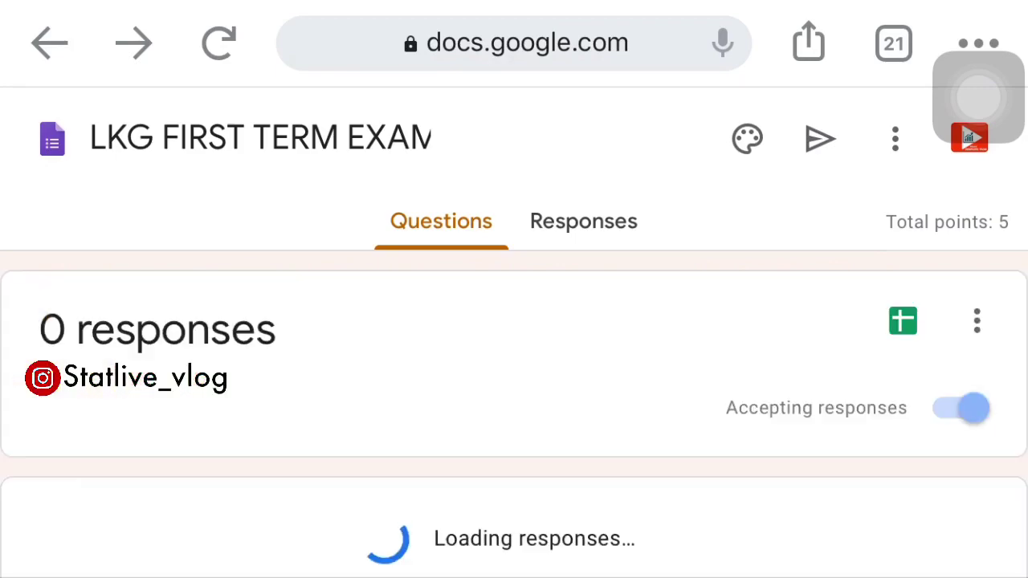
scroll(514, 332, "down", 1)
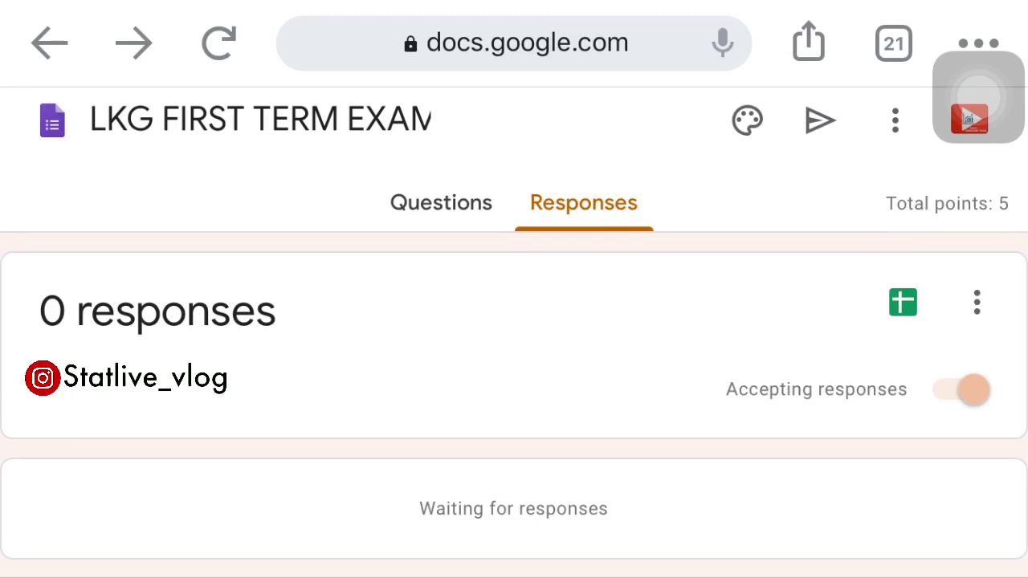
left_click(976, 302)
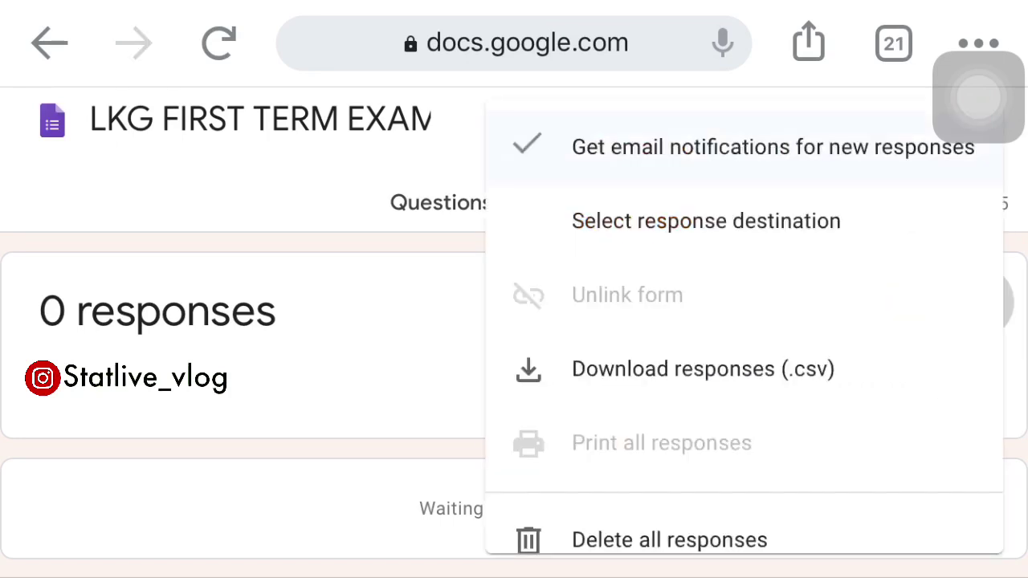
key("Escape")
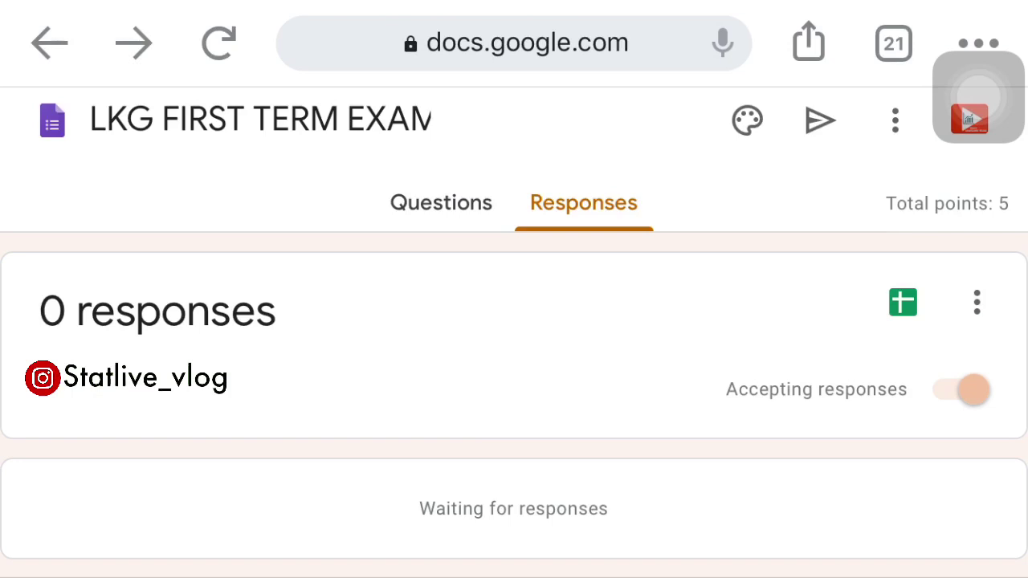
left_click(967, 389)
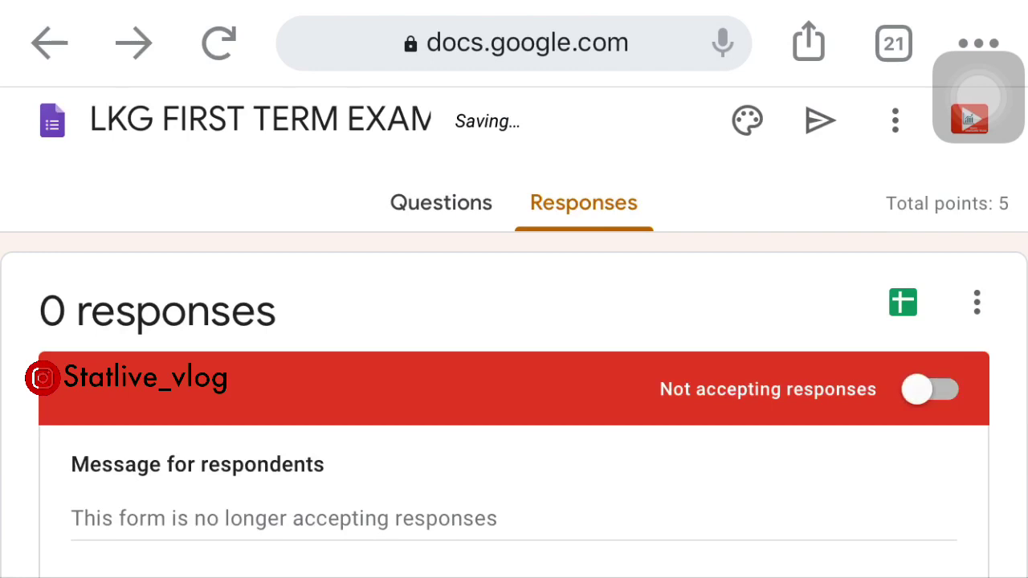
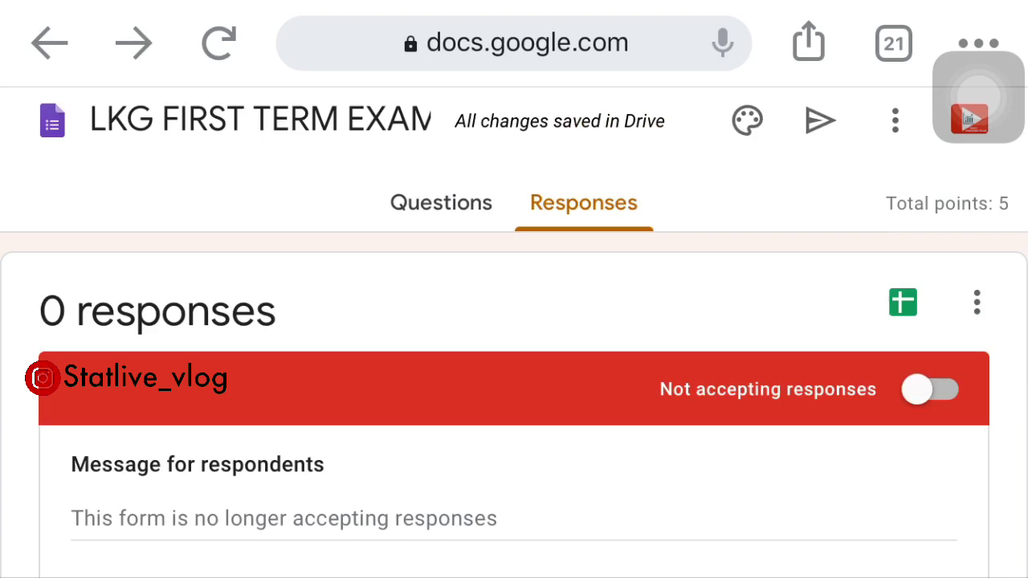
Switch the LKG FIRST TERM EXAM quiz to 'Accepting responses'
left_click(930, 389)
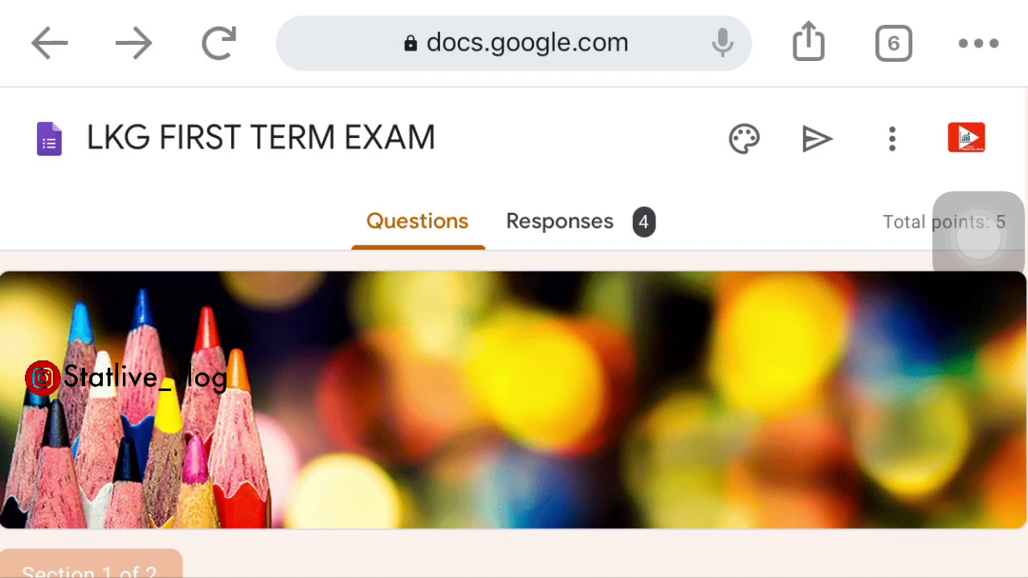
In the Send dialog's Link tab, enable Shorten URL and select the shortened link
left_click(816, 139)
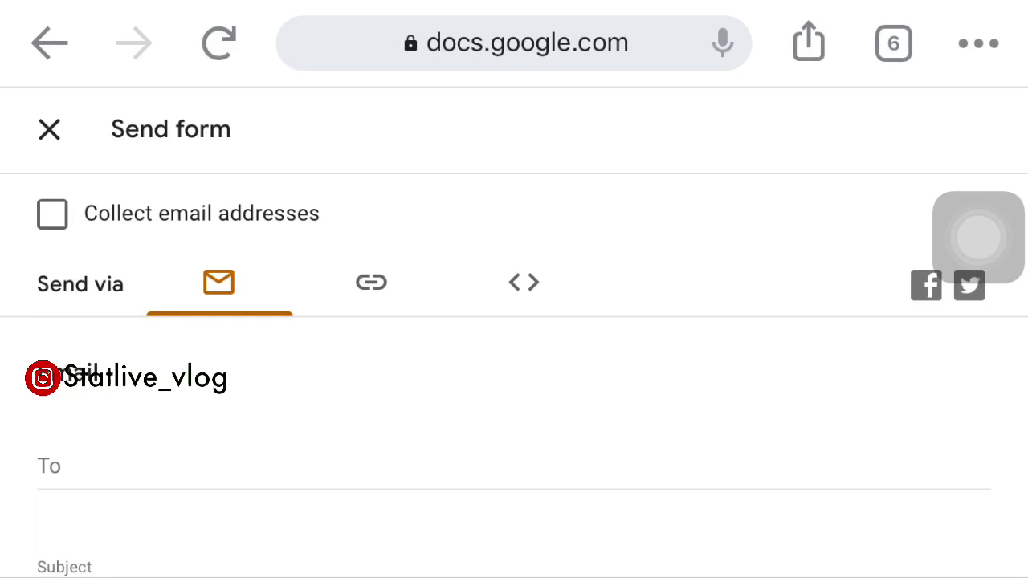
left_click(219, 283)
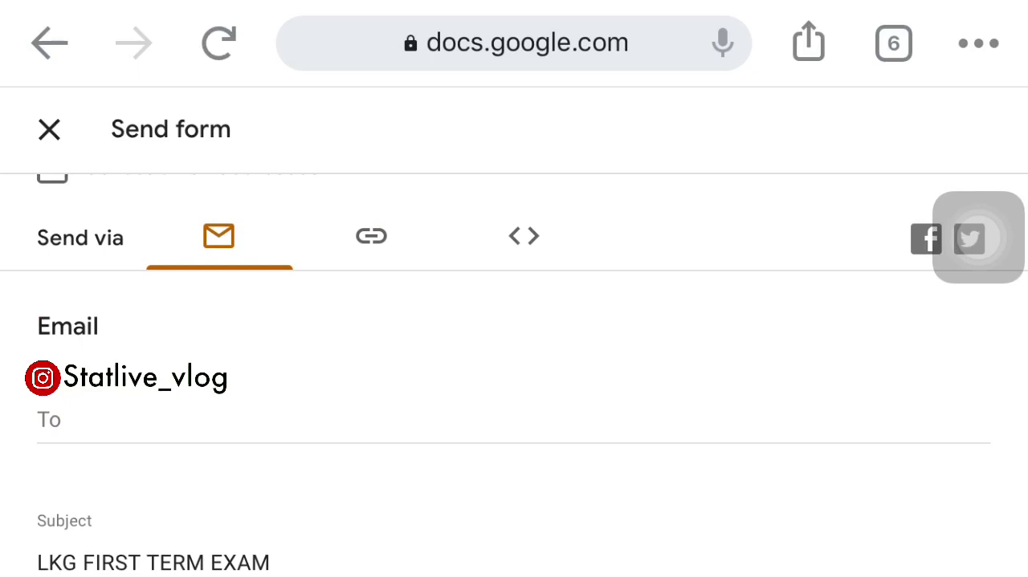
left_click(370, 235)
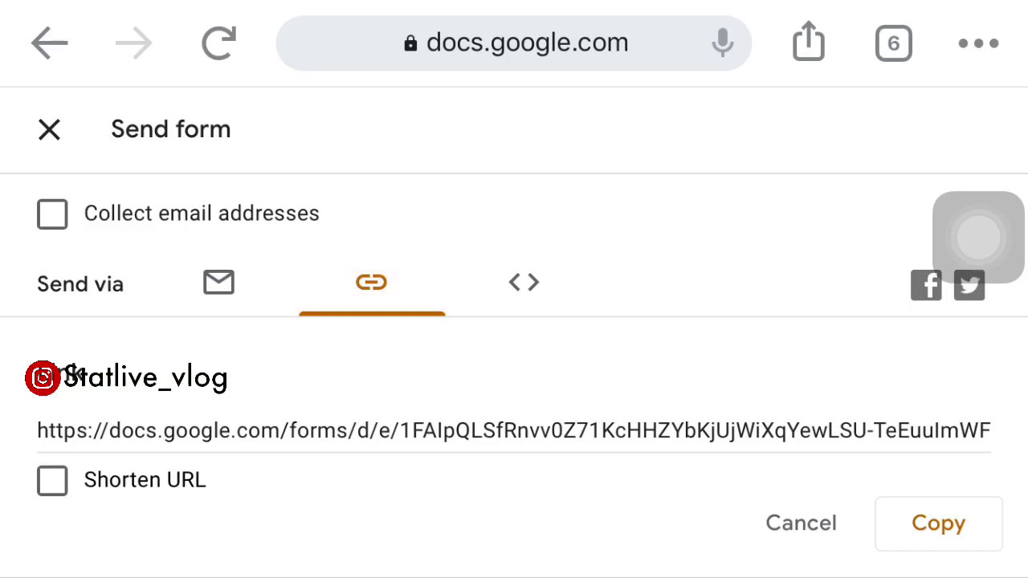
scroll(514, 321, "down", 1)
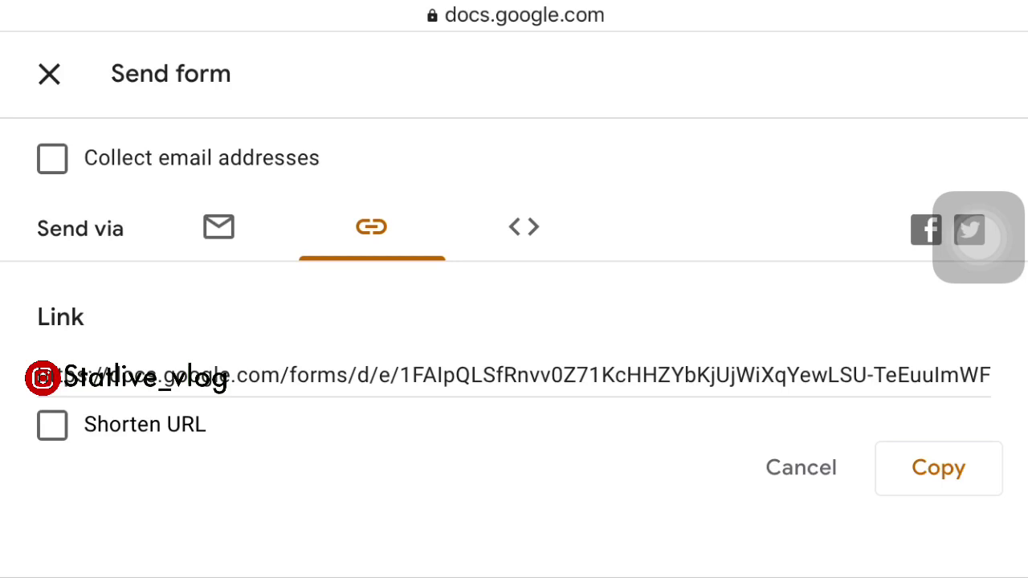
left_click(52, 425)
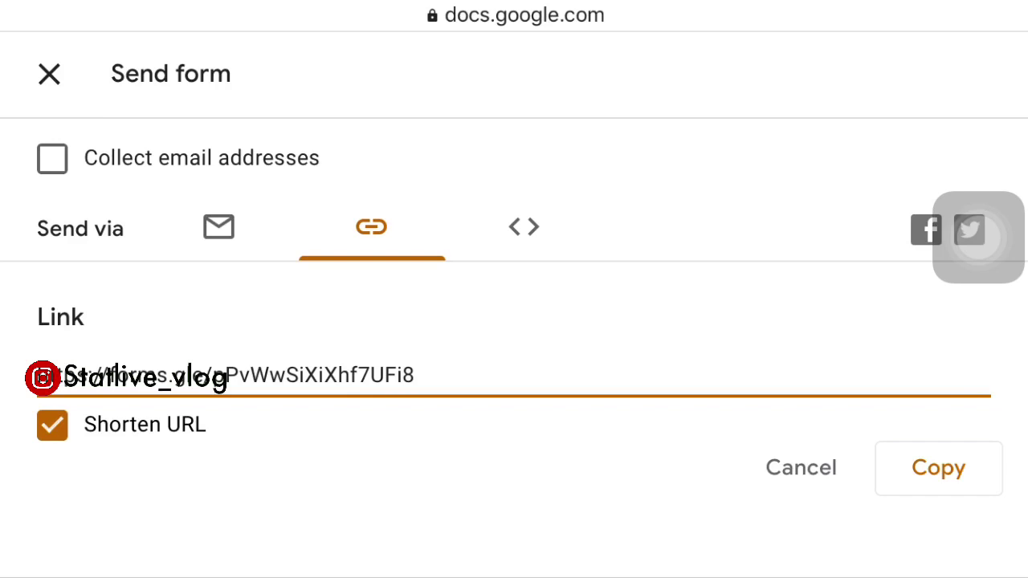
left_click(225, 375)
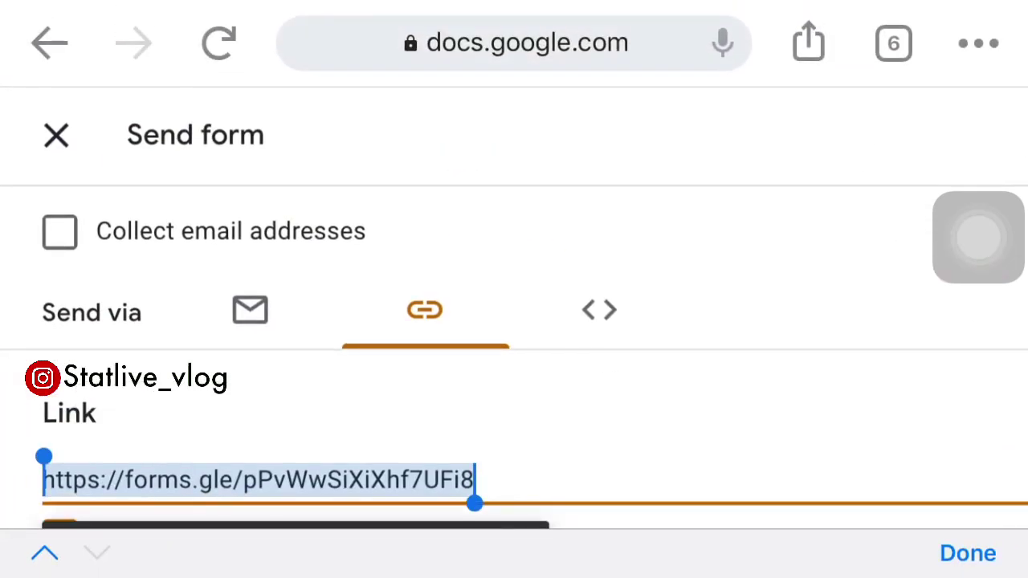
left_click(967, 553)
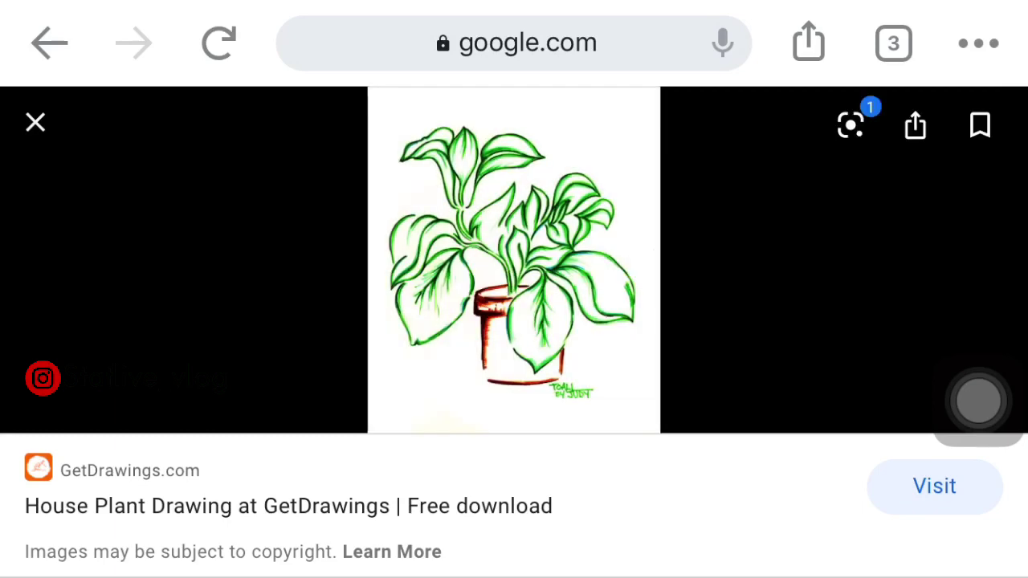
Scroll through the House Plant Drawing image result, then bring up the browser tab overview
scroll(514, 321, "down", 3)
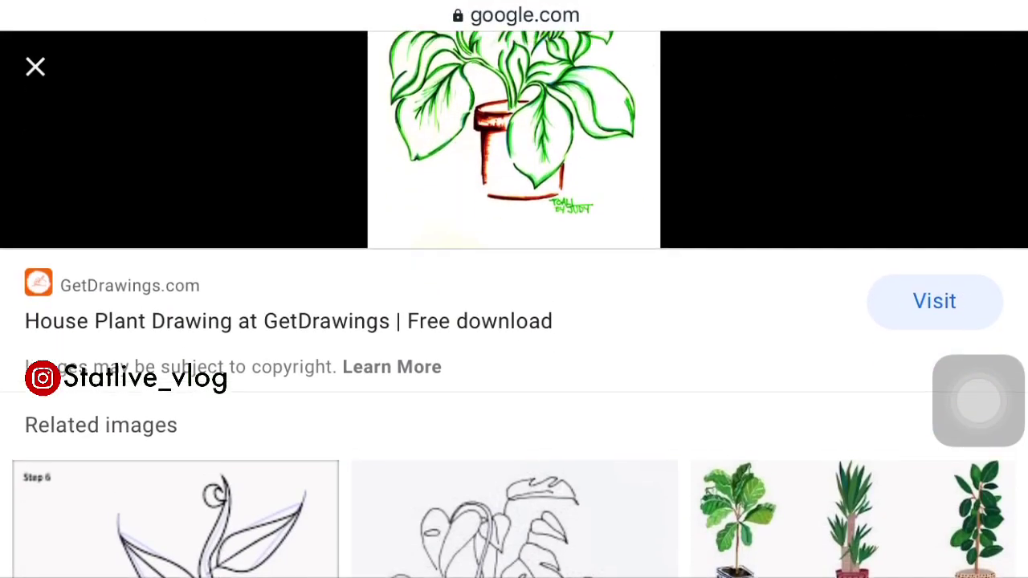
scroll(513, 321, "up", 3)
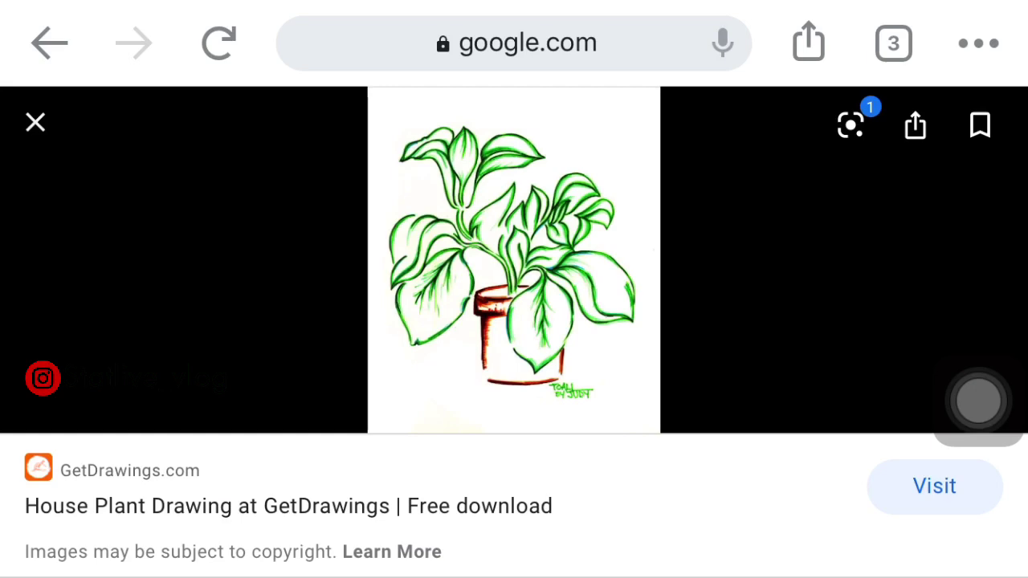
left_click(893, 44)
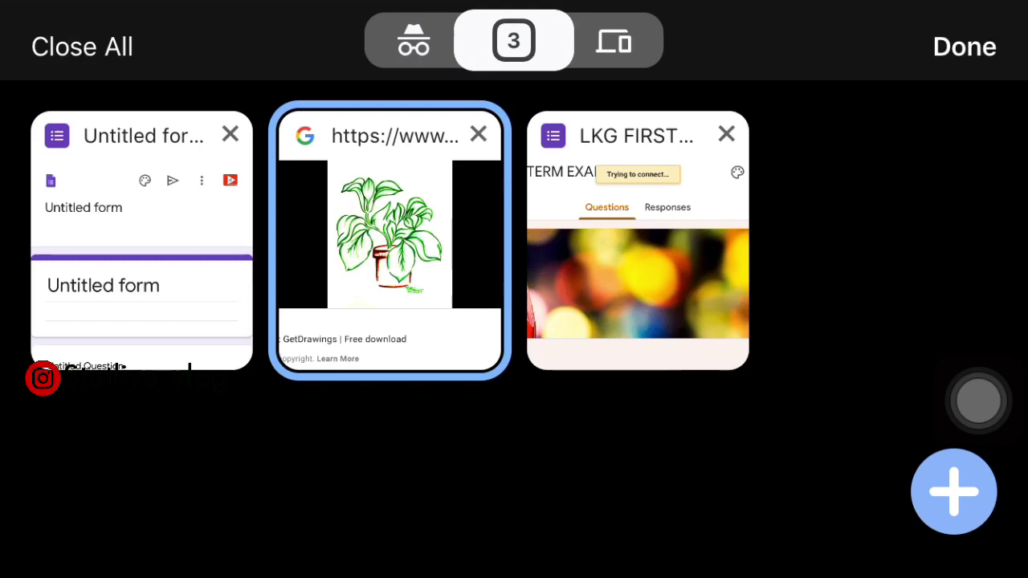
Return to the LKG FIRST TERM EXAM form and close the duplicate form tab
left_click(638, 264)
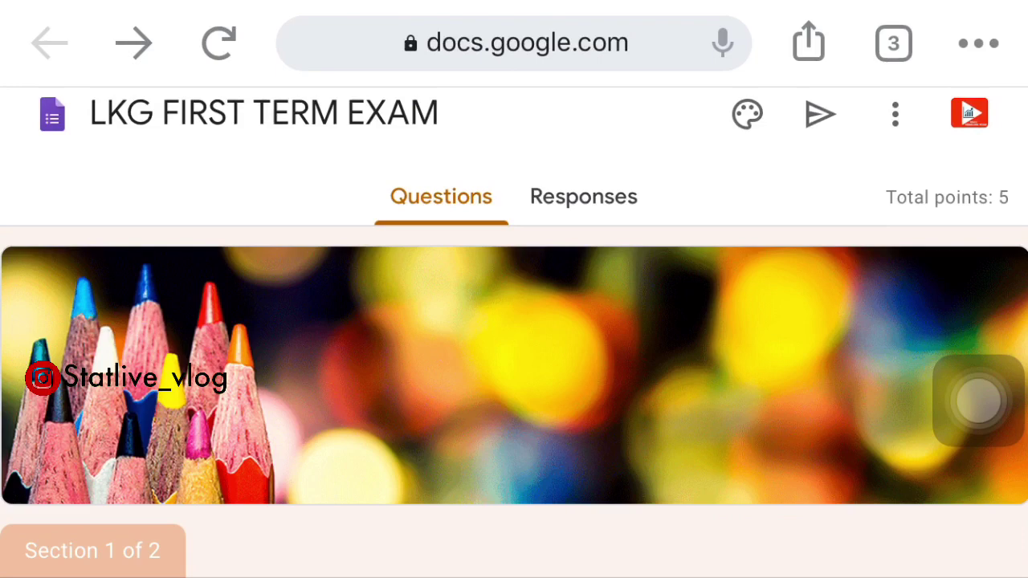
scroll(514, 361, "down", 1)
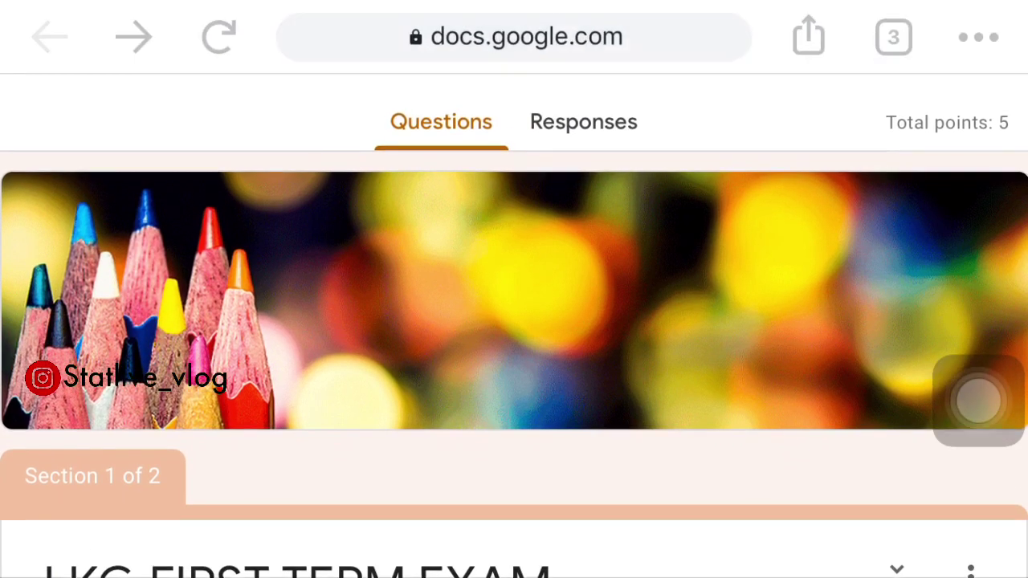
scroll(514, 362, "up", 2)
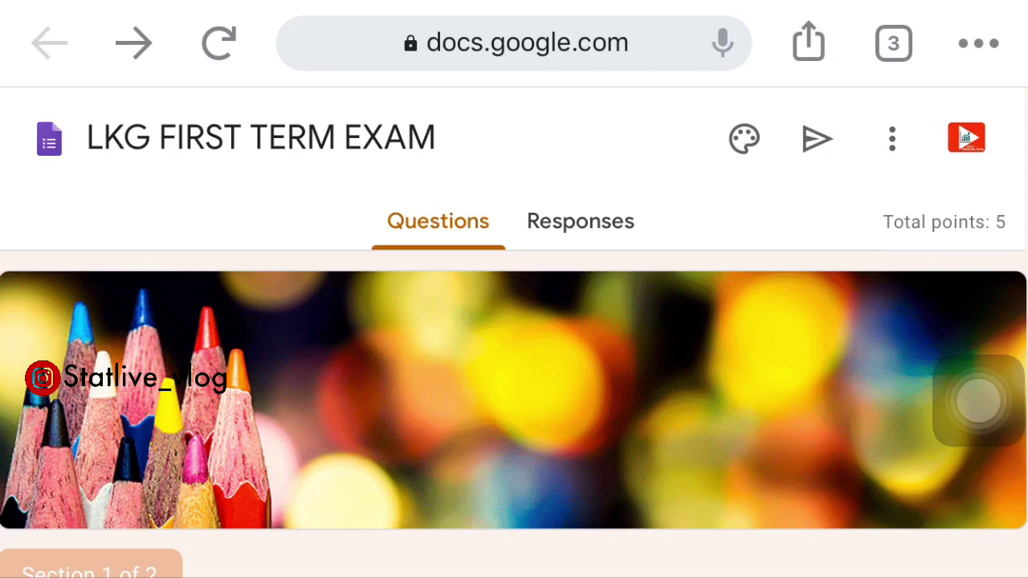
key("super+w")
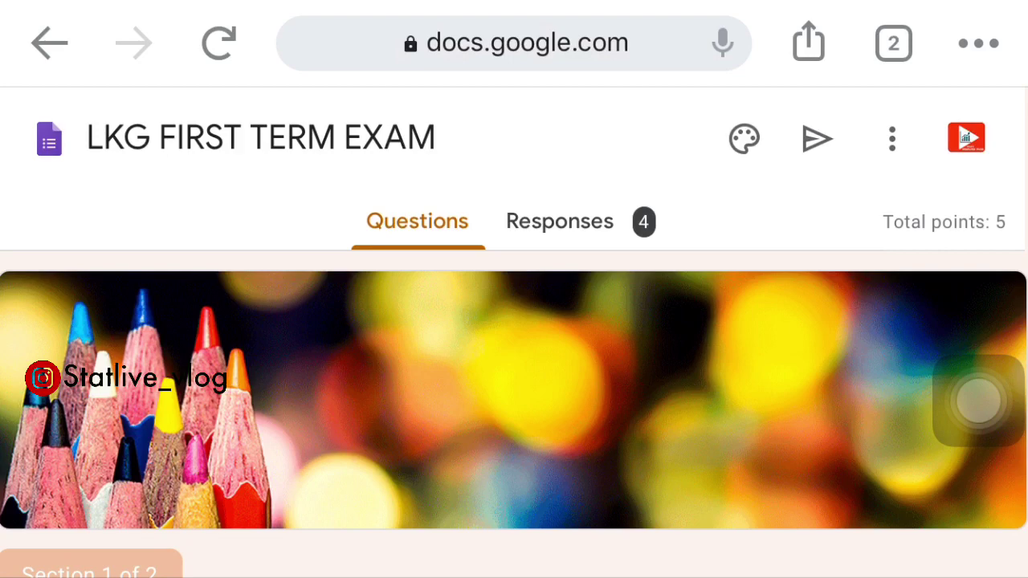
Open the quiz's Responses and look through its 4 responses
left_click(559, 222)
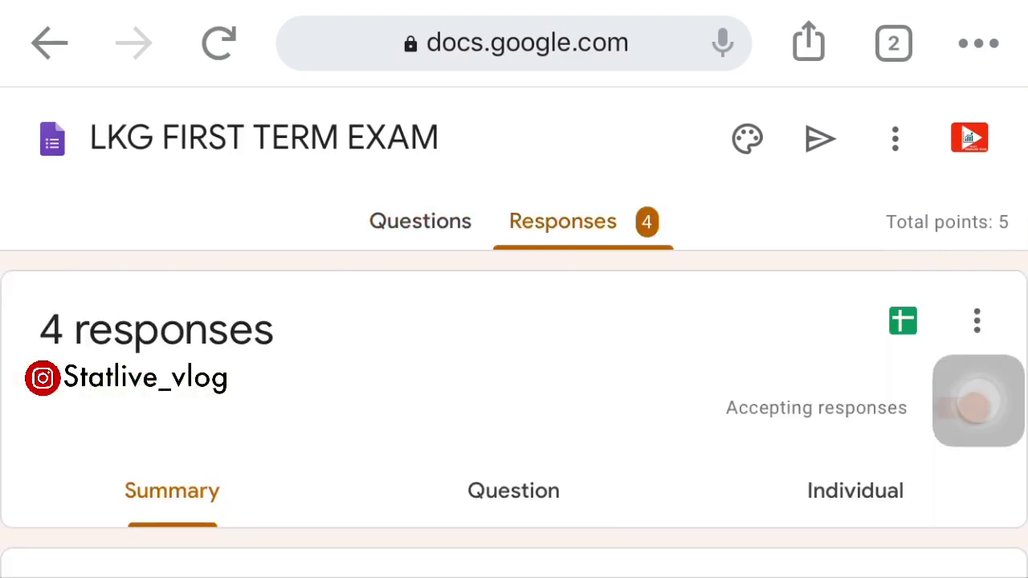
scroll(514, 321, "down", 3)
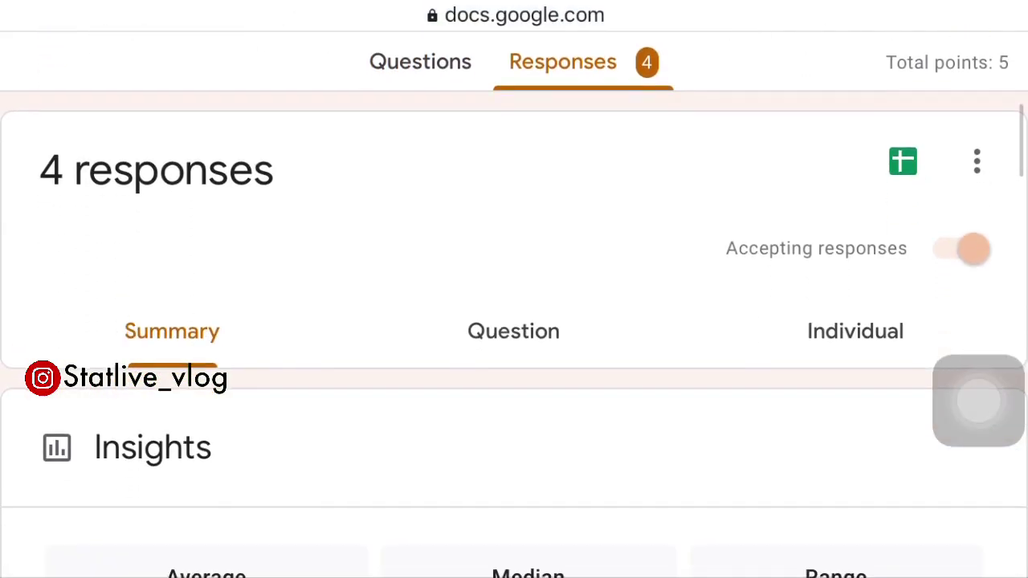
scroll(514, 321, "down", 2)
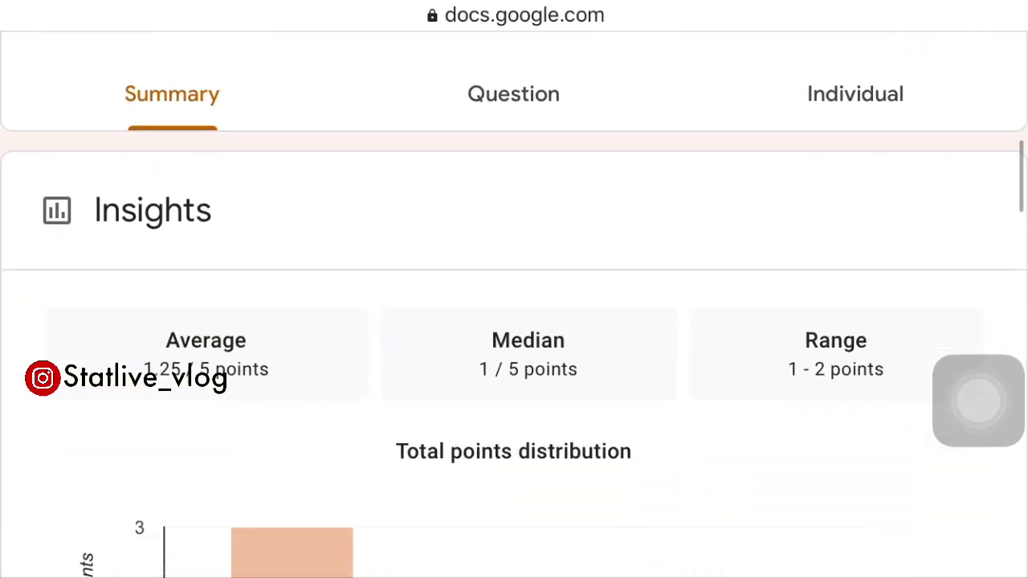
scroll(514, 322, "down", 1)
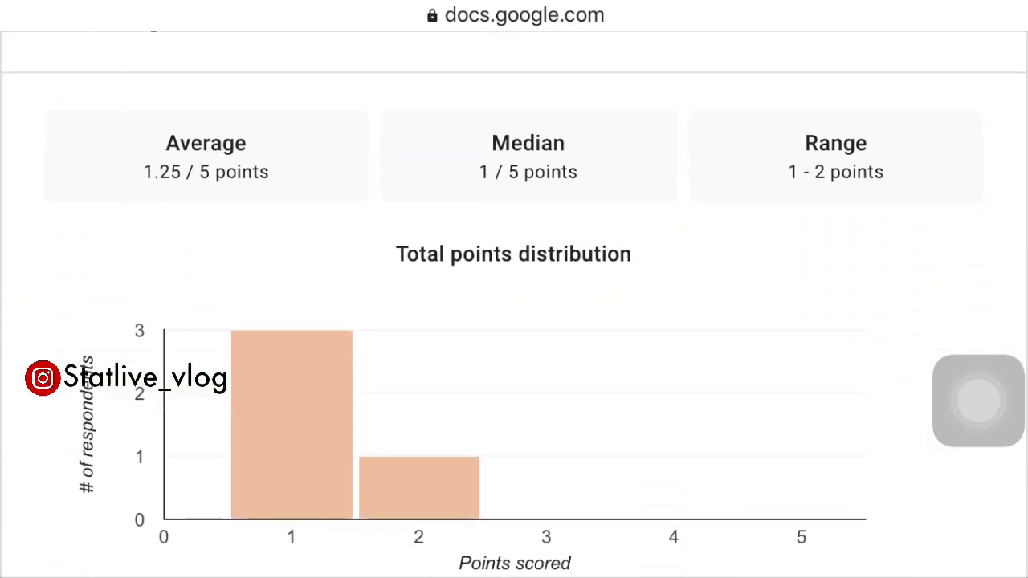
scroll(513, 321, "up", 5)
scroll(514, 321, "down", 2)
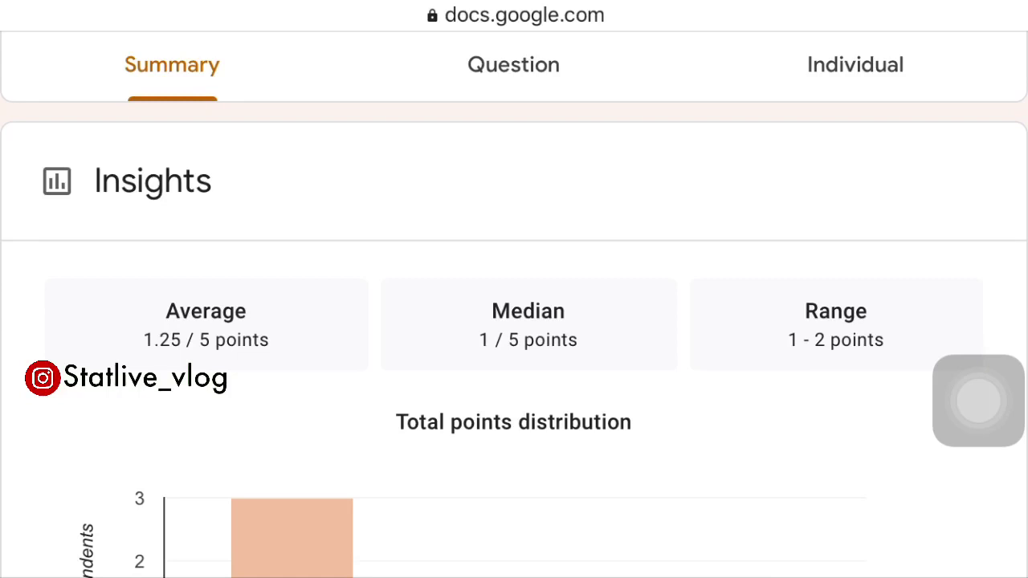
scroll(514, 321, "down", 3)
scroll(513, 321, "down", 8)
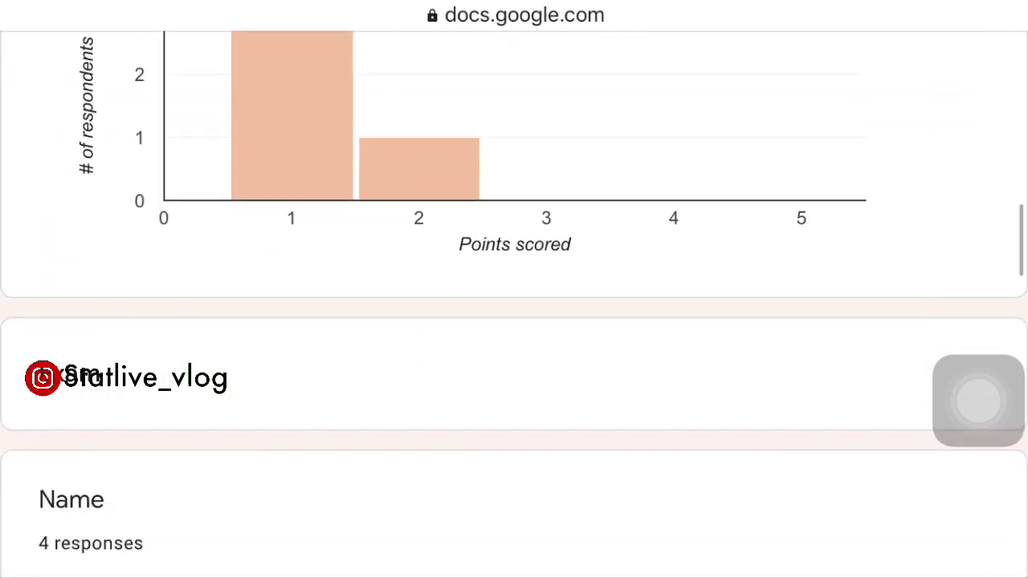
scroll(514, 321, "up", 3)
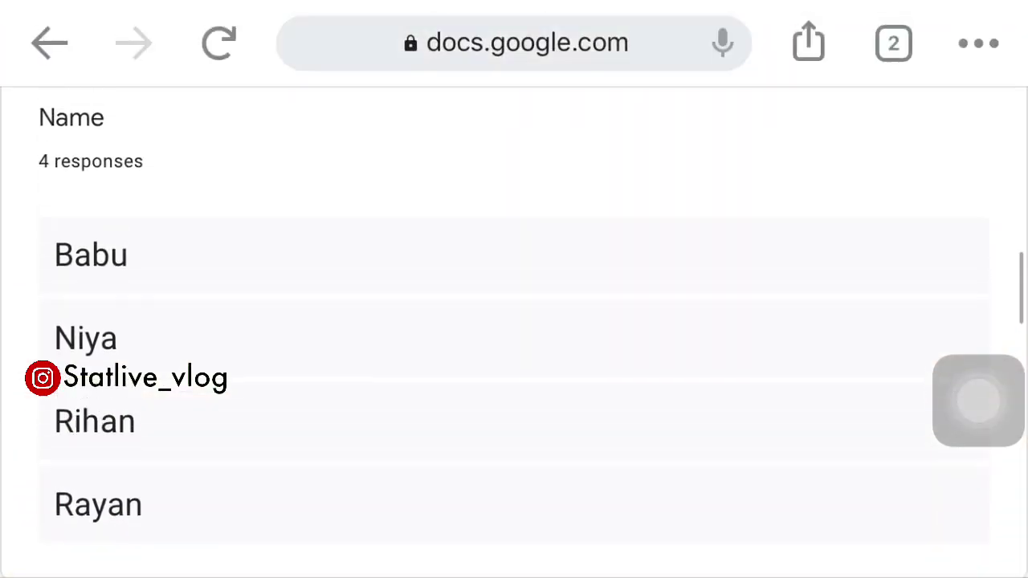
scroll(513, 321, "down", 3)
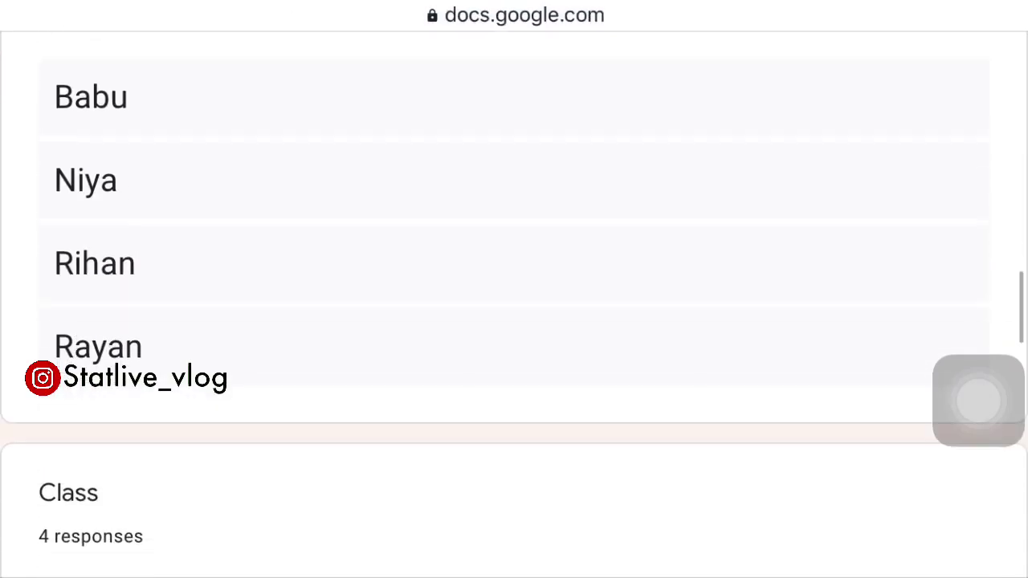
scroll(514, 321, "up", 15)
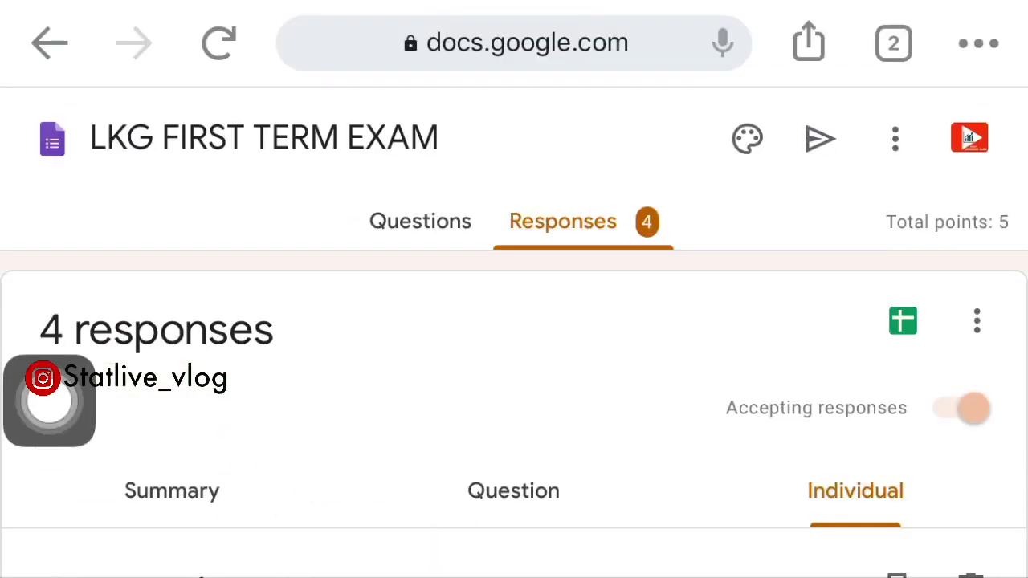
scroll(514, 321, "down", 2)
scroll(513, 321, "down", 1)
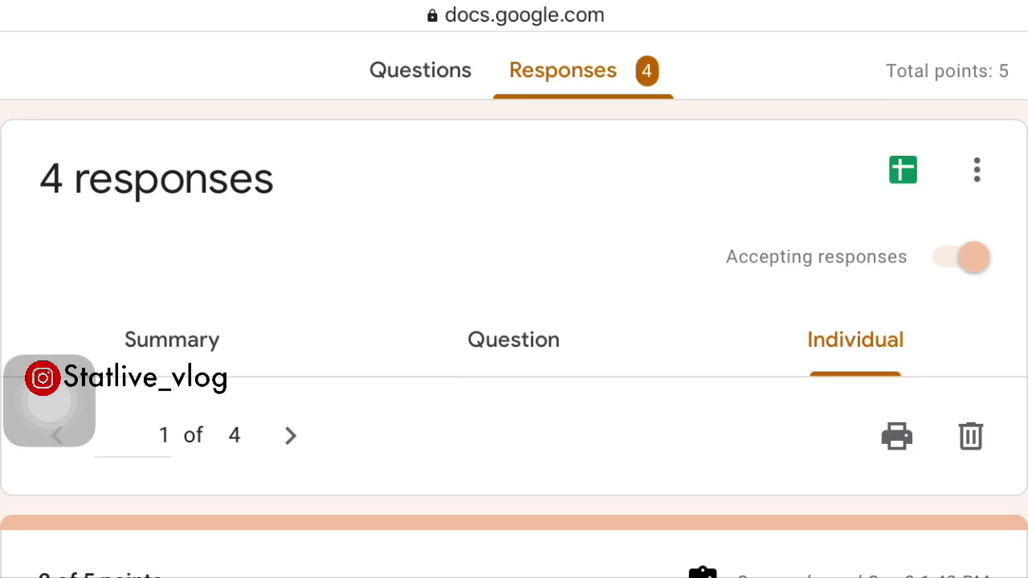
Link the responses to a newly created spreadsheet and open it in Google Sheets
left_click(902, 170)
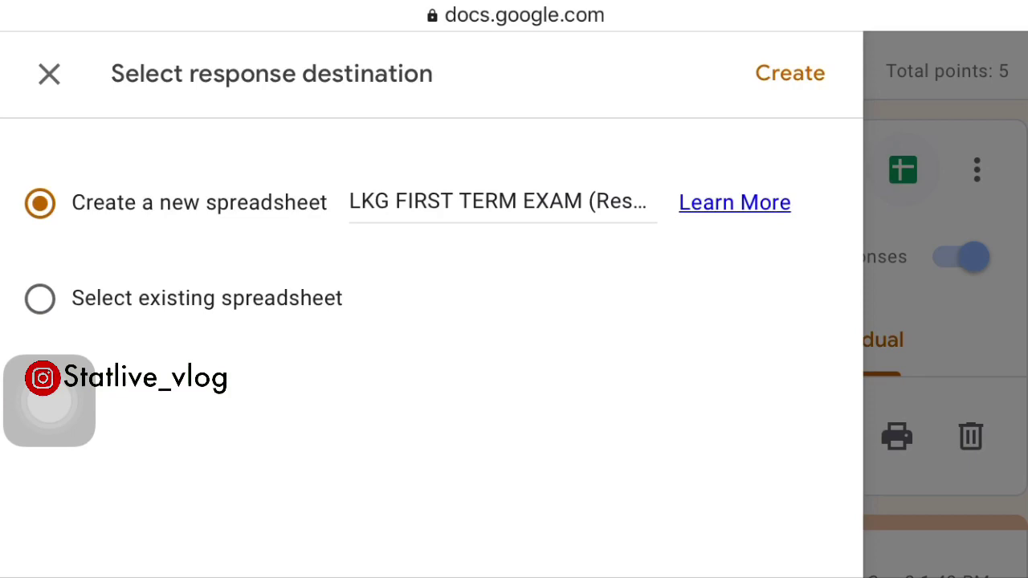
left_click(790, 72)
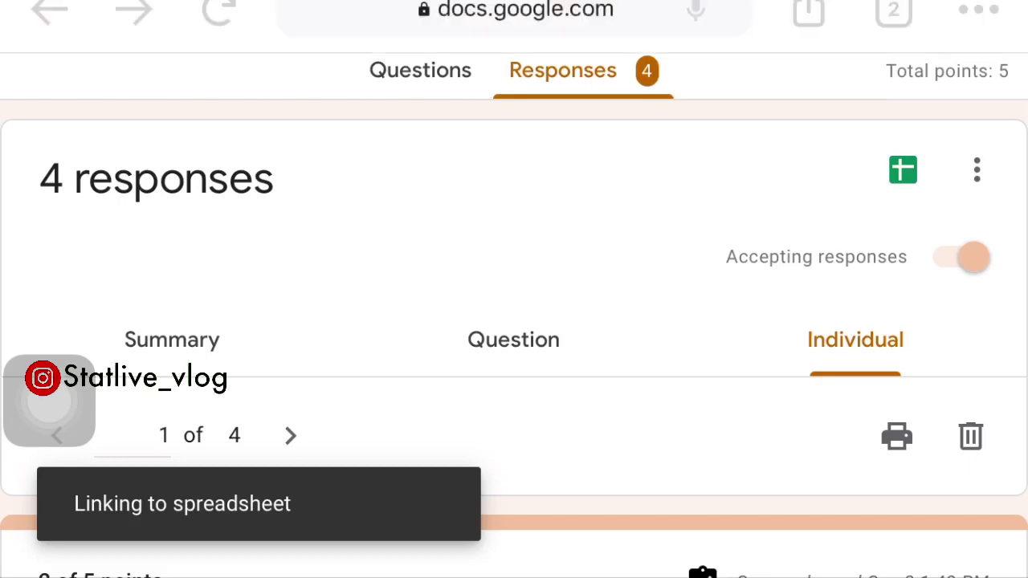
left_click(415, 503)
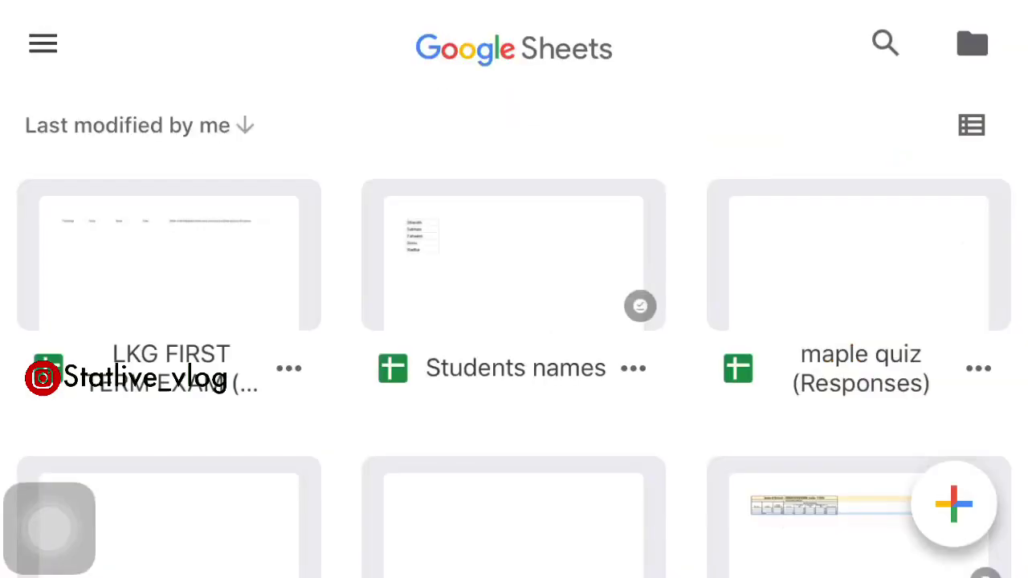
Open the LKG FIRST TERM EXAM responses sheet and copy the student names in C2:C5
scroll(514, 334, "up", 1)
left_click(196, 289)
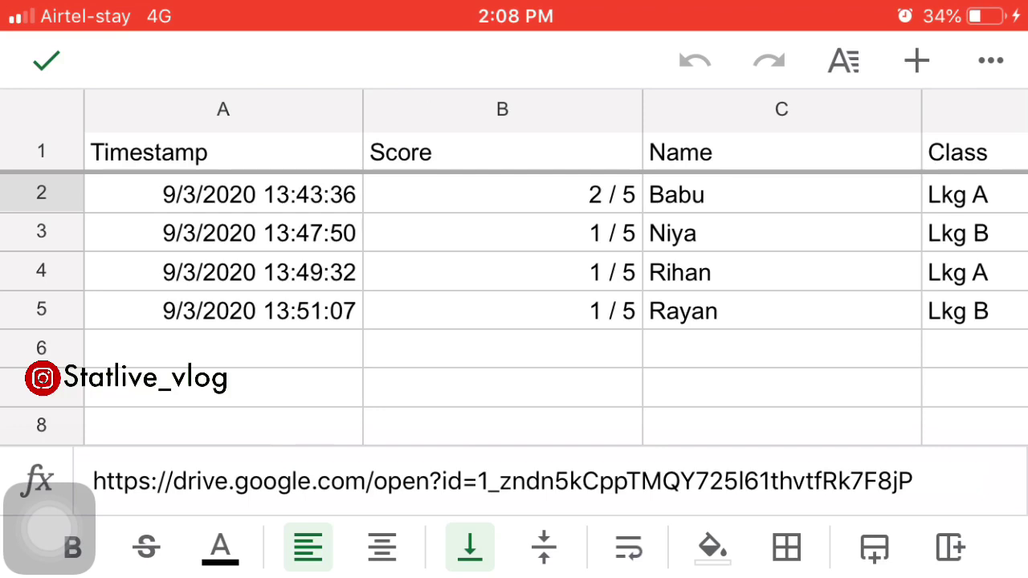
scroll(514, 267, "right", 6)
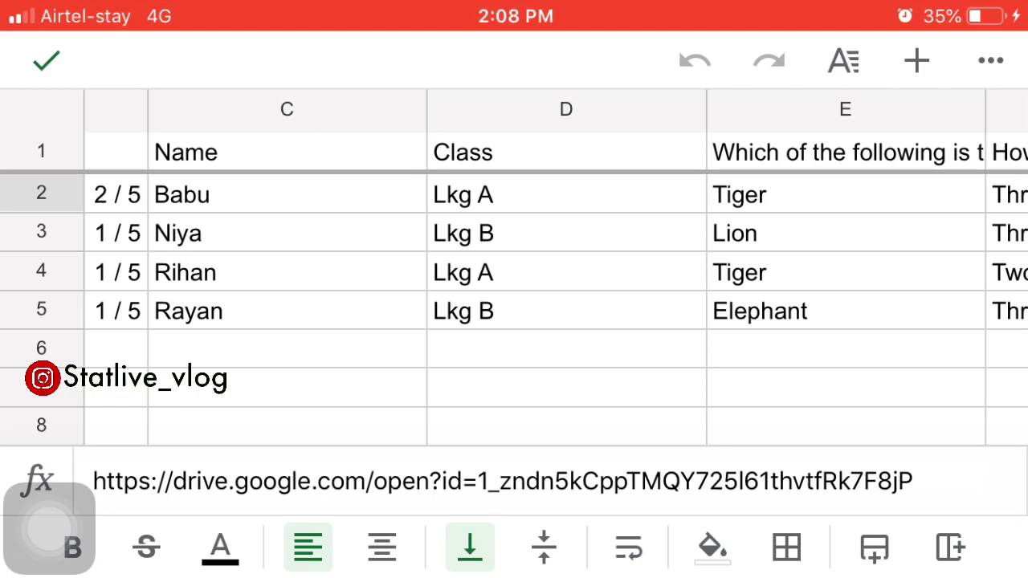
left_click(286, 194)
mouse_move(427, 213)
left_mouse_down()
mouse_move(426, 292)
mouse_move(706, 329)
mouse_move(706, 368)
mouse_move(706, 329)
mouse_move(427, 329)
left_mouse_up()
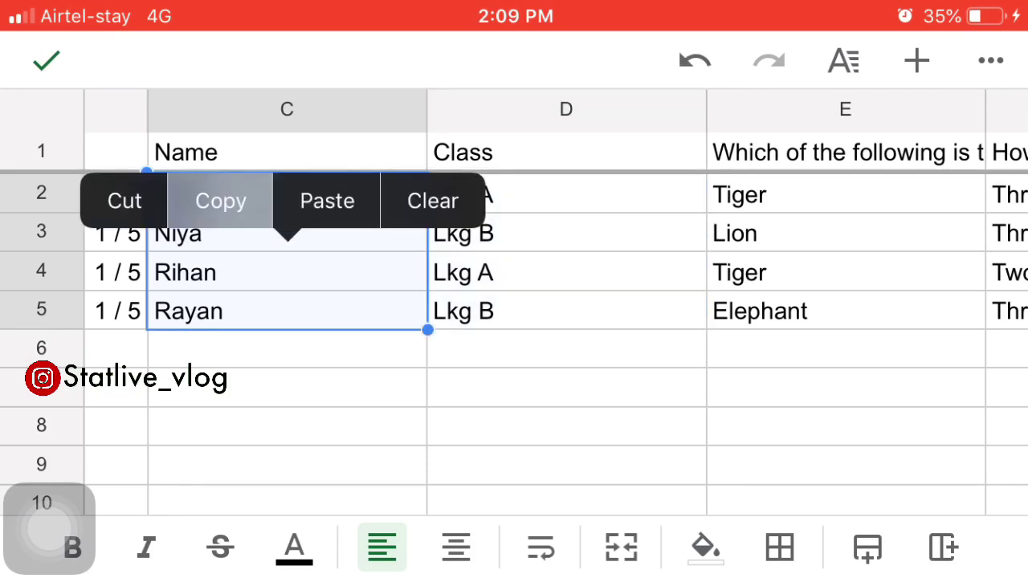
left_click(220, 201)
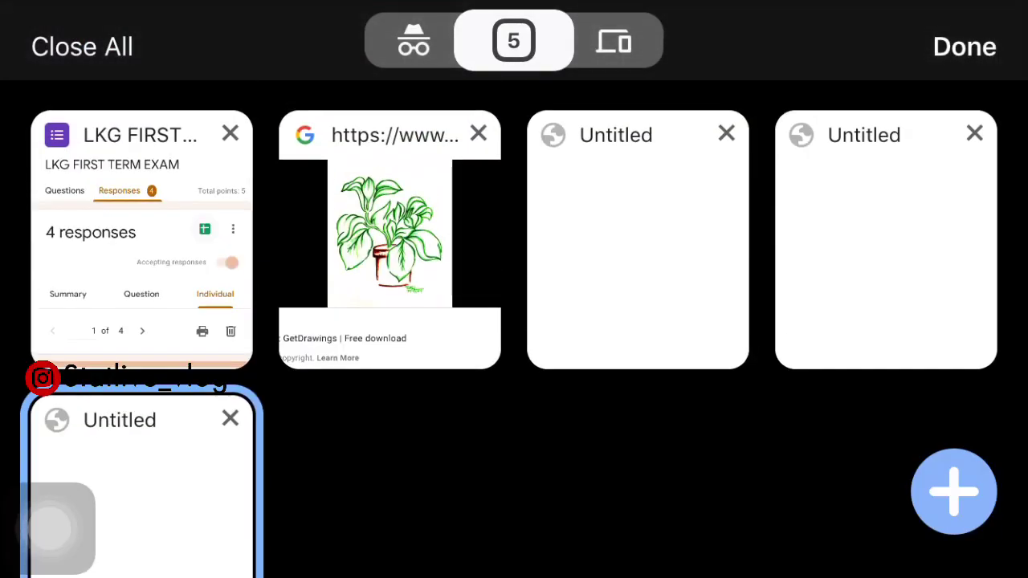
Go back to the LKG FIRST TERM EXAM form tab and show its Questions view
left_click(142, 240)
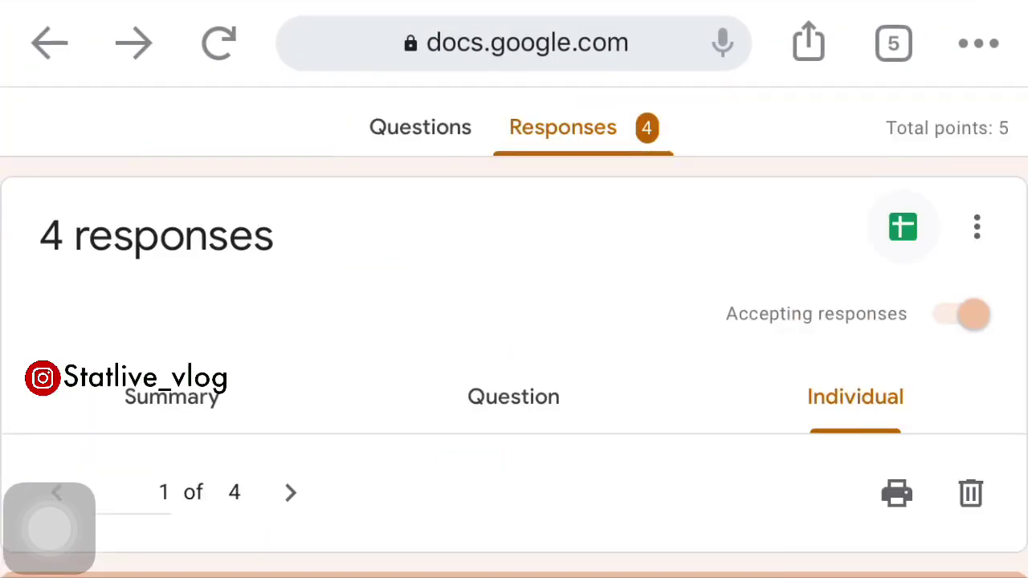
scroll(514, 321, "down", 3)
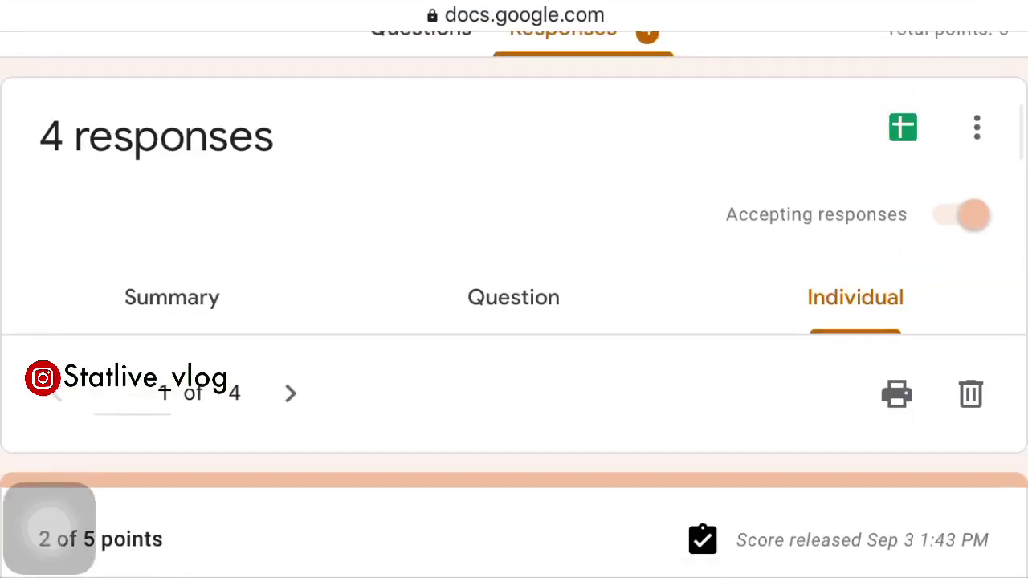
scroll(514, 321, "down", 3)
scroll(514, 322, "up", 4)
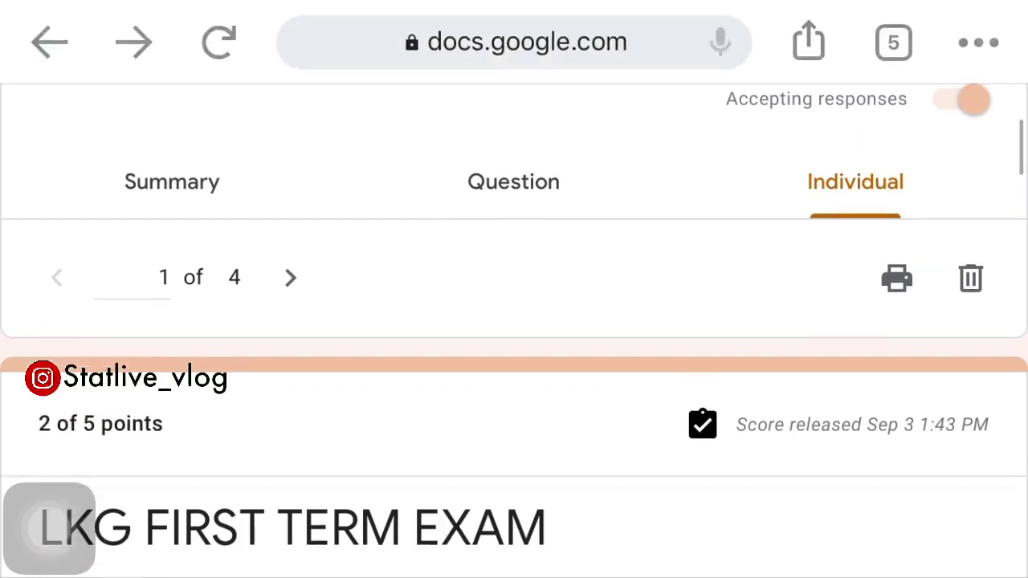
scroll(514, 321, "down", 4)
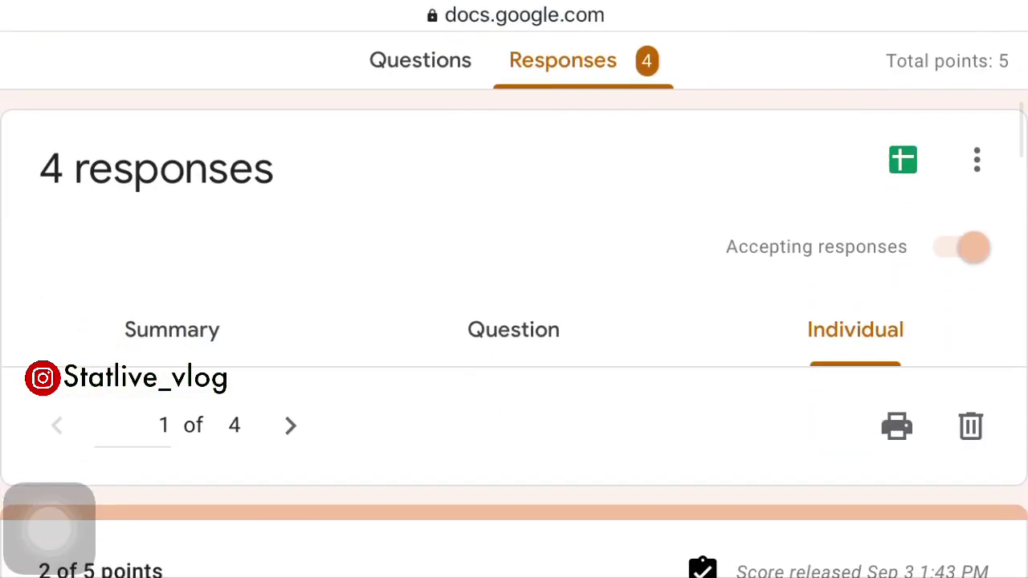
scroll(514, 321, "up", 3)
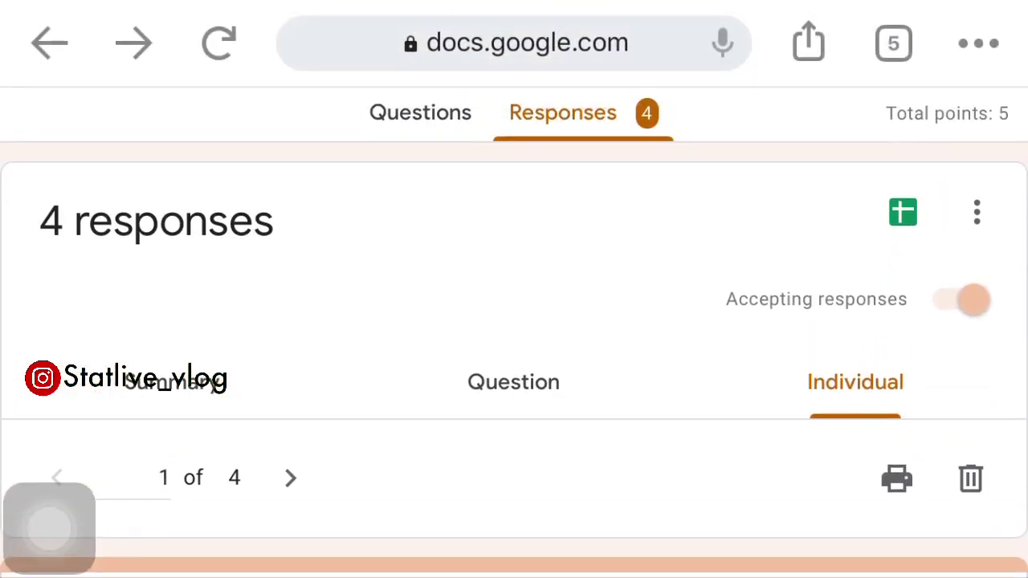
left_click(420, 113)
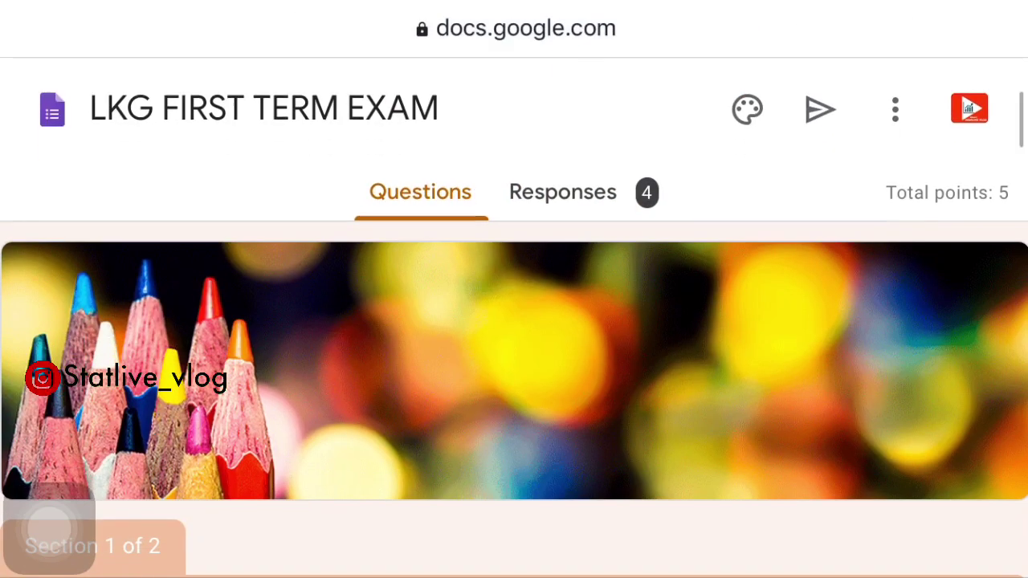
Change the Name question from Short answer to Dropdown and start editing Option 1
scroll(514, 321, "down", 4)
scroll(514, 321, "down", 3)
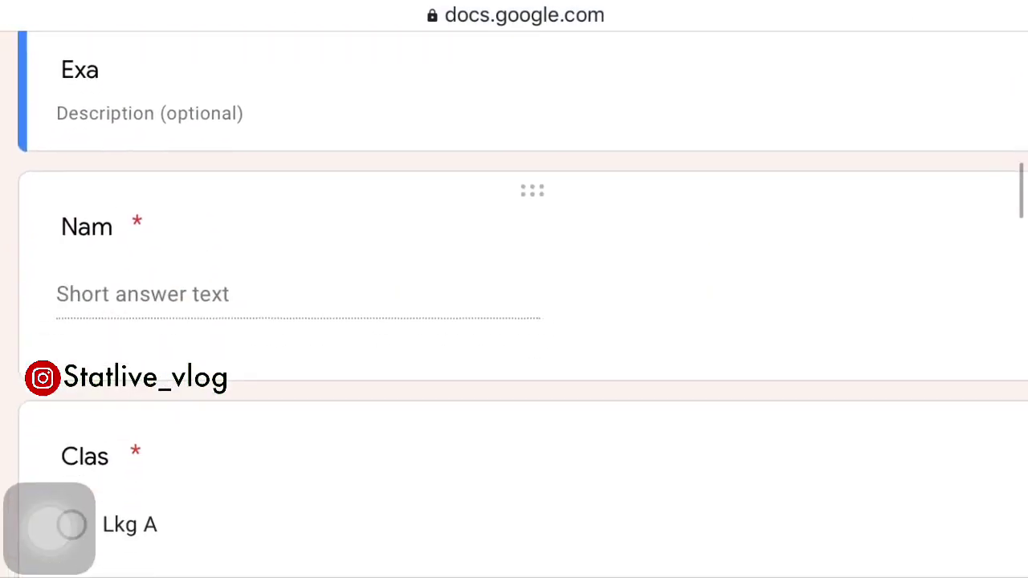
scroll(513, 321, "up", 1)
scroll(514, 321, "down", 2)
scroll(514, 321, "up", 2)
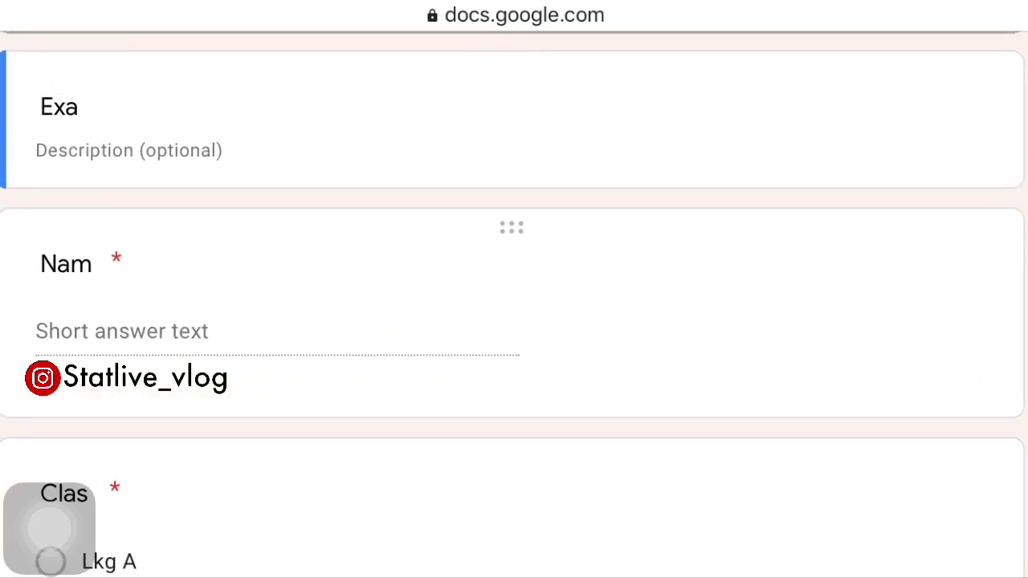
left_click(241, 273)
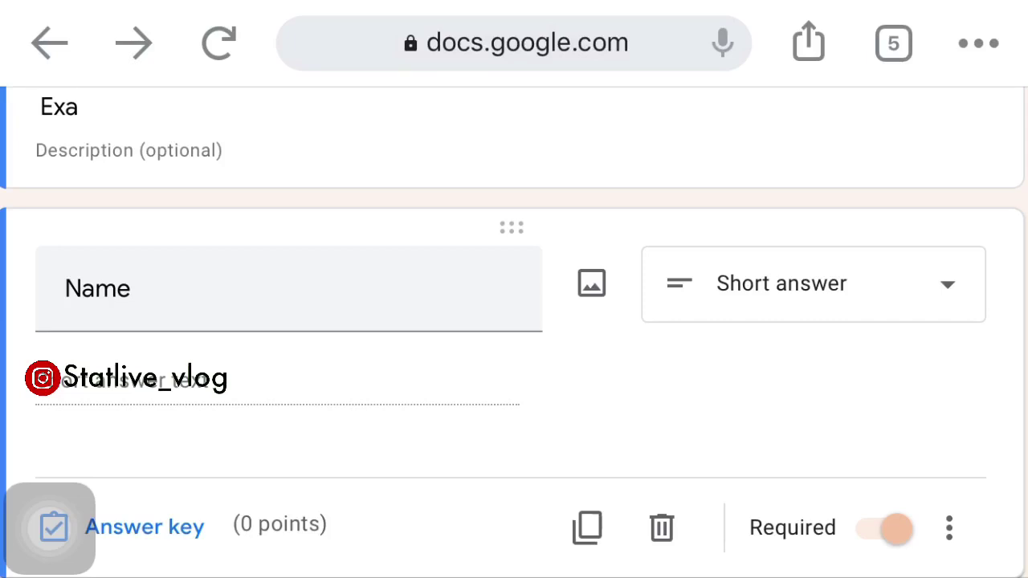
left_click(812, 283)
scroll(817, 345, "down", 2)
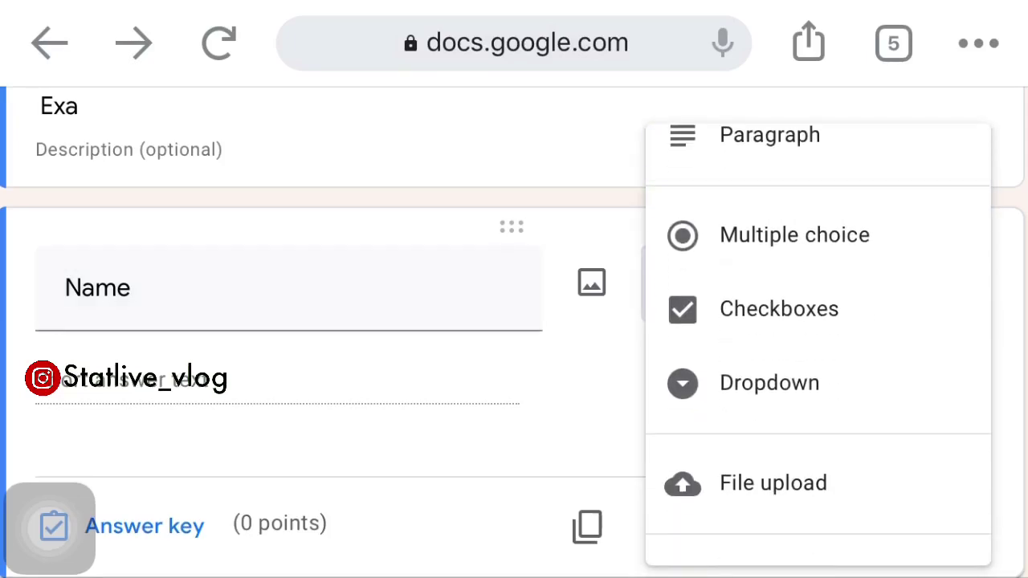
left_click(769, 383)
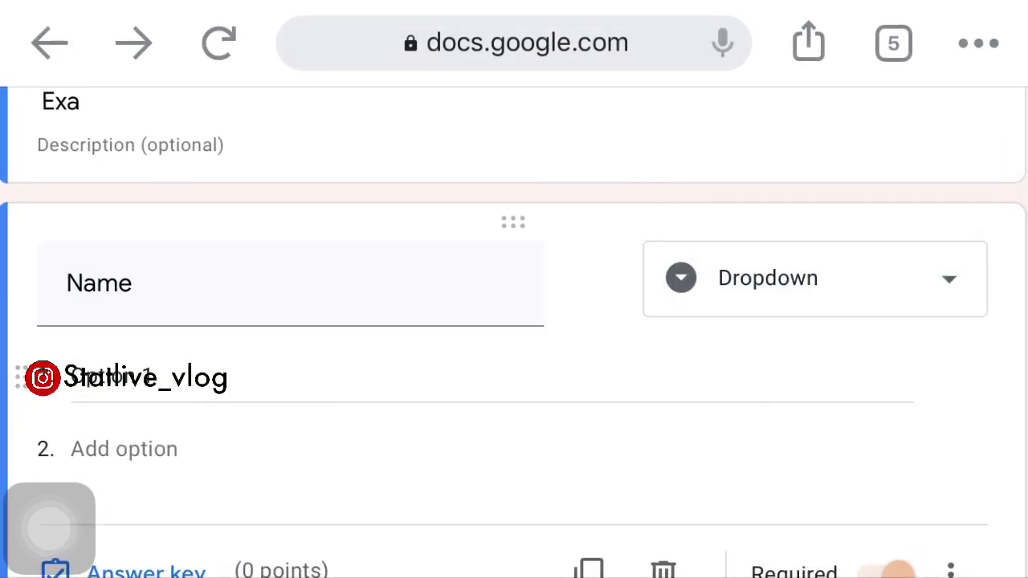
left_click(241, 376)
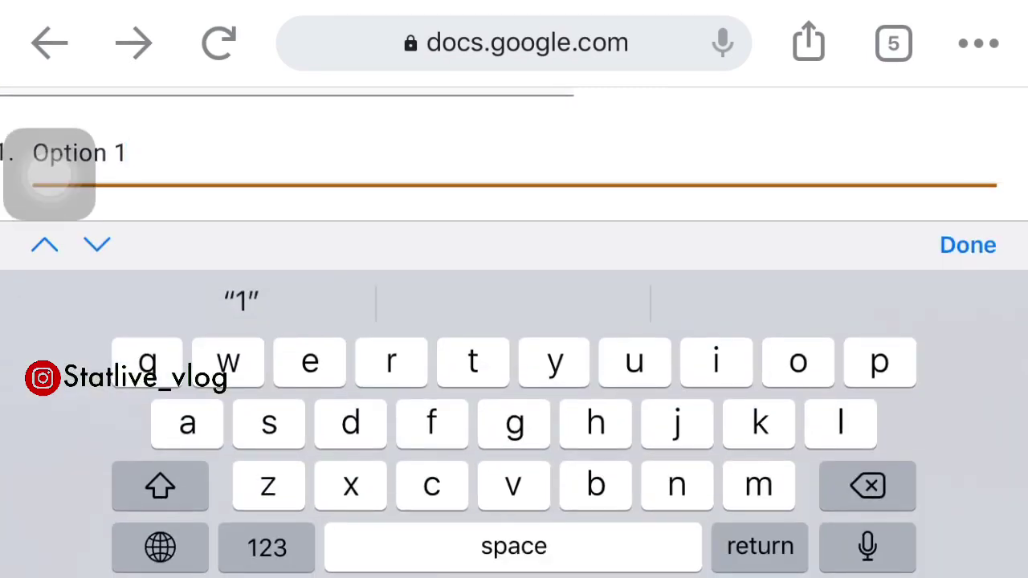
Fill the Name dropdown options with Babu, Niya, Rihan and Rayan
left_click(107, 153)
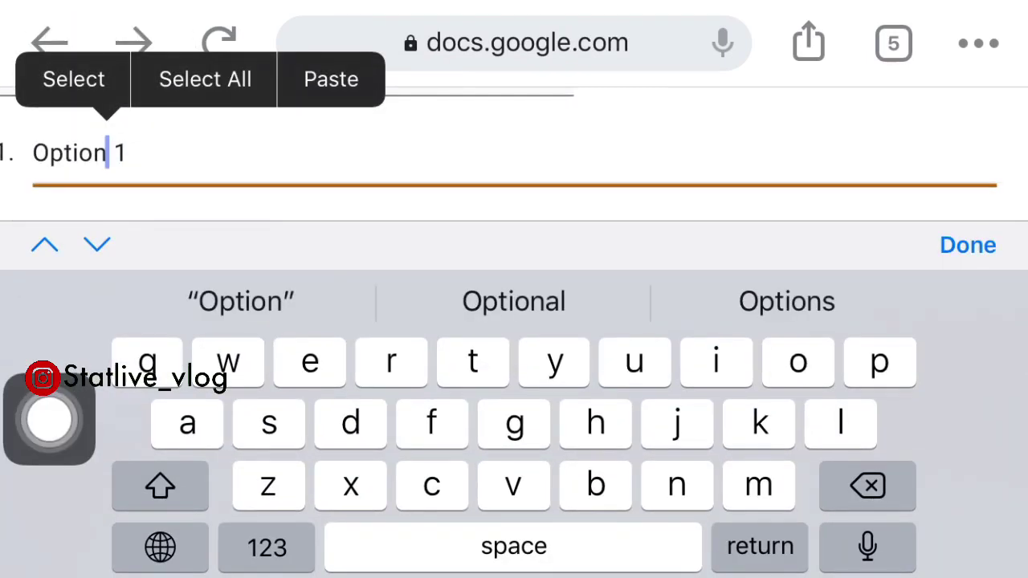
left_click(205, 79)
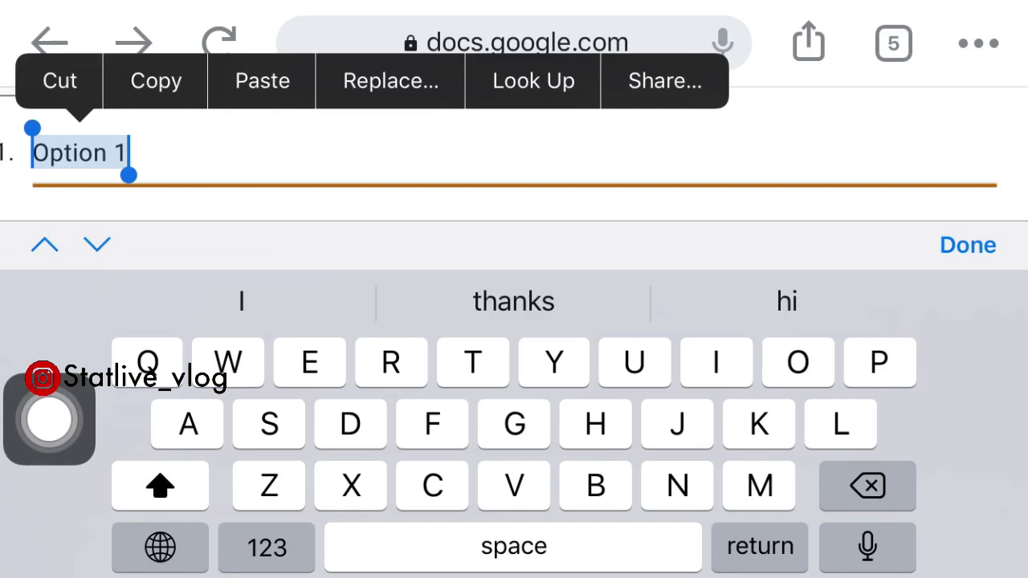
left_click(262, 79)
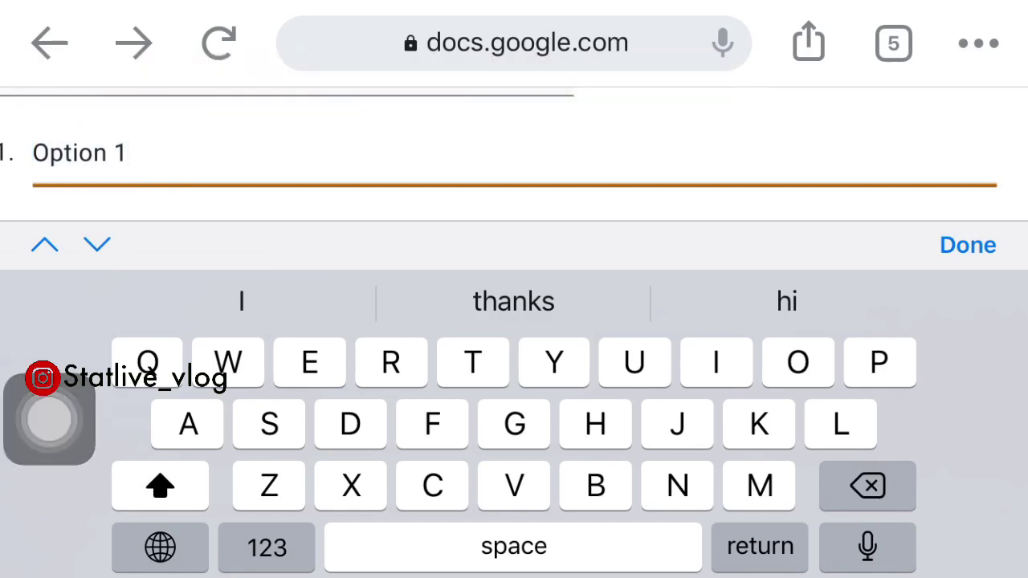
type("Babu")
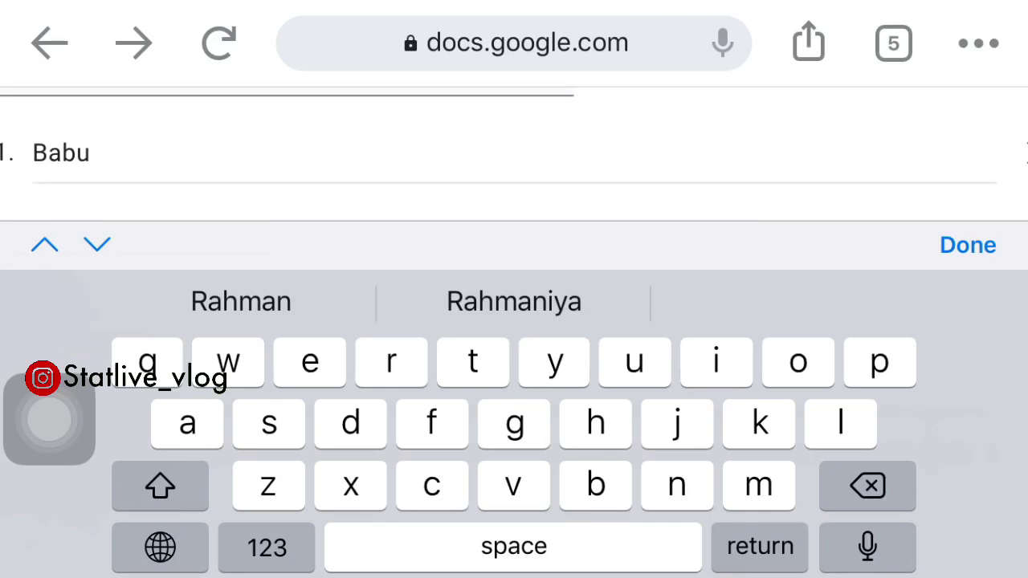
key("Return")
type("Niya")
key("Return")
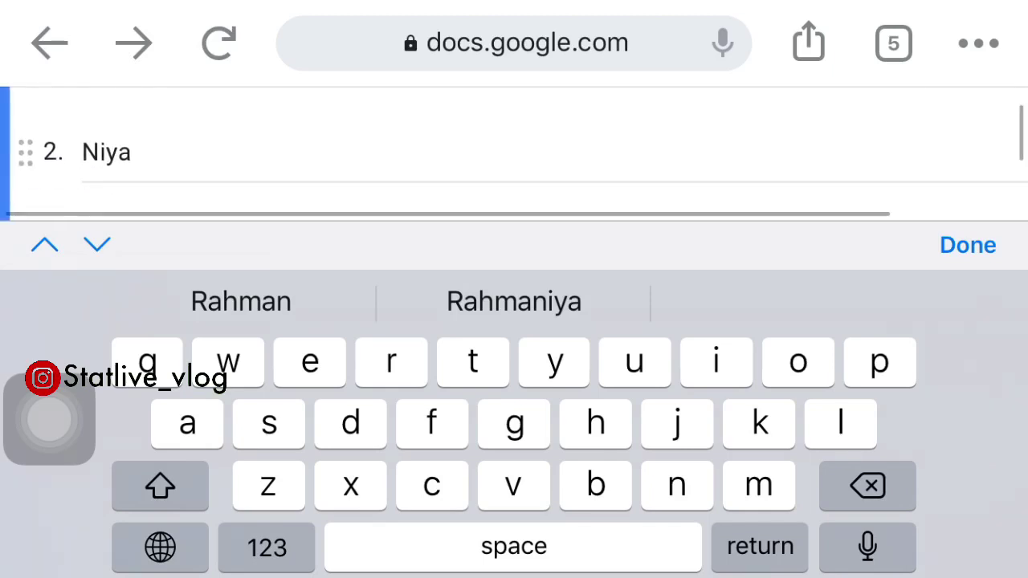
type("Rihan")
key("Return")
type("Rayan")
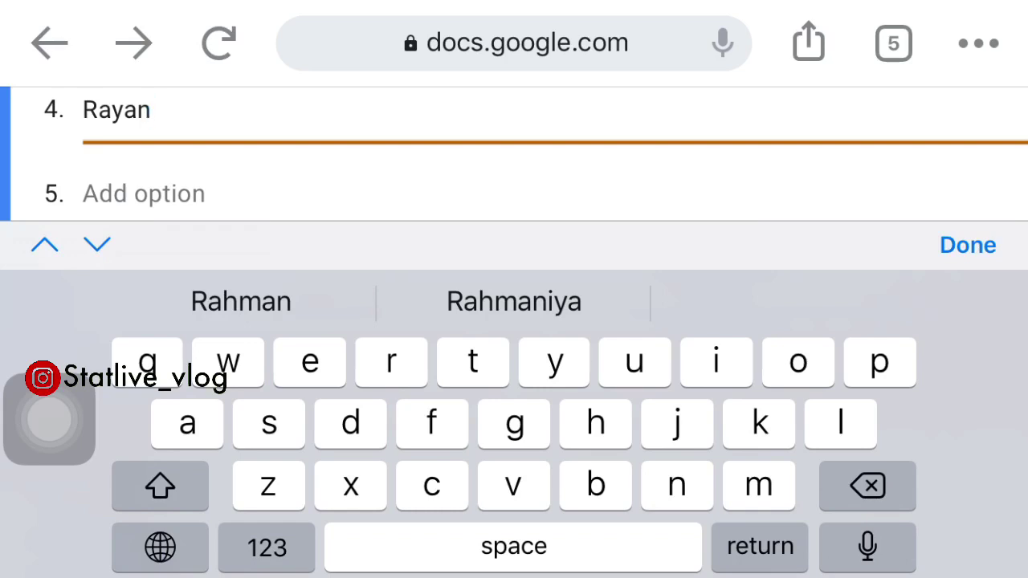
scroll(514, 153, "up", 2)
scroll(514, 153, "down", 5)
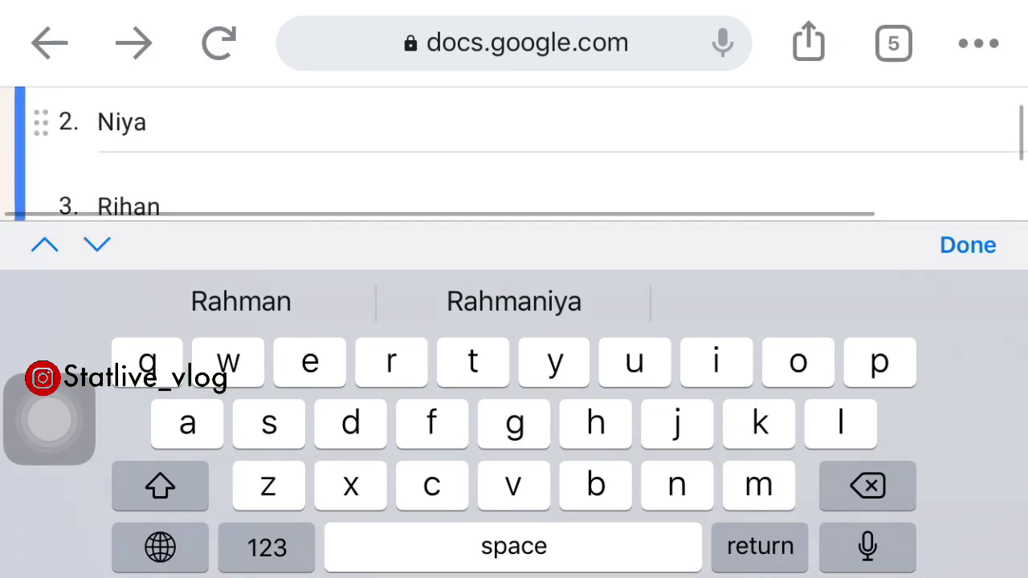
scroll(514, 152, "up", 3)
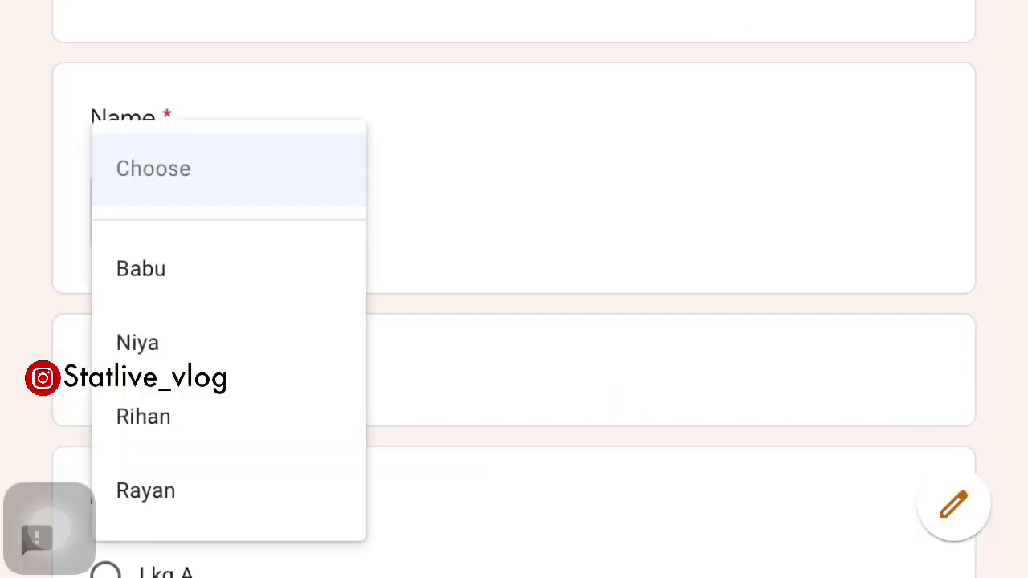
In the form preview, pick Niya from the Name dropdown
key("Escape")
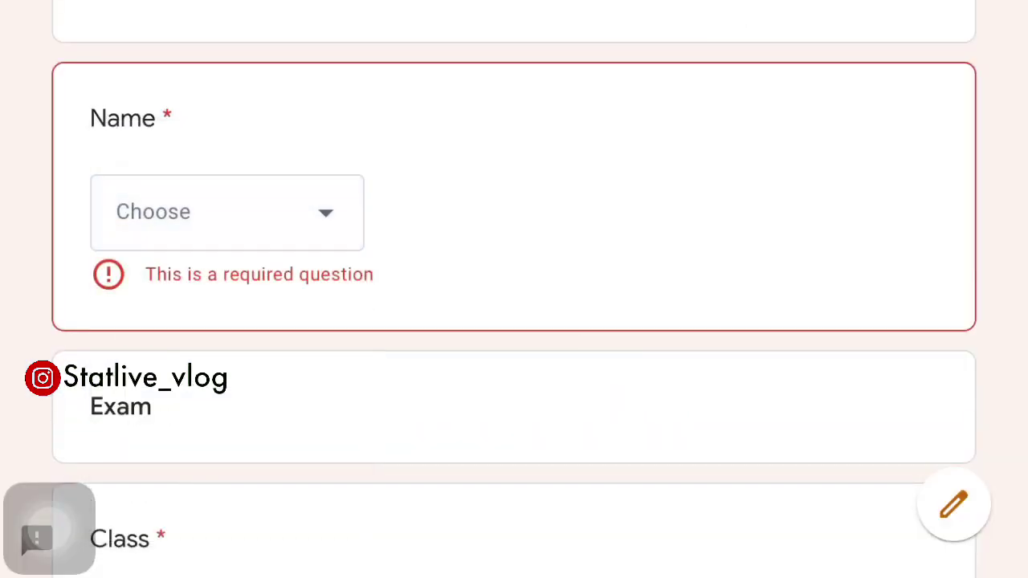
left_click(227, 212)
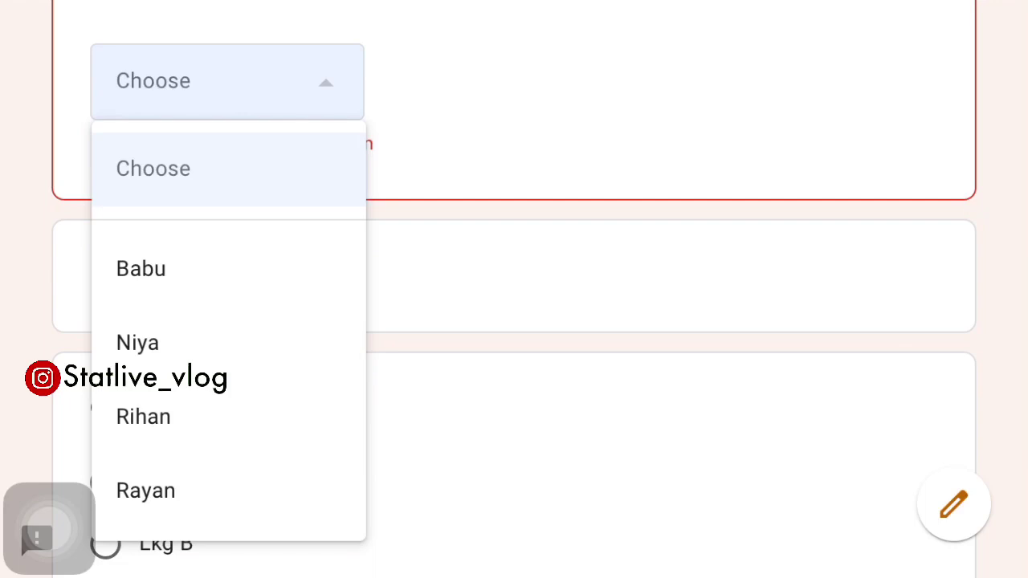
left_click(137, 342)
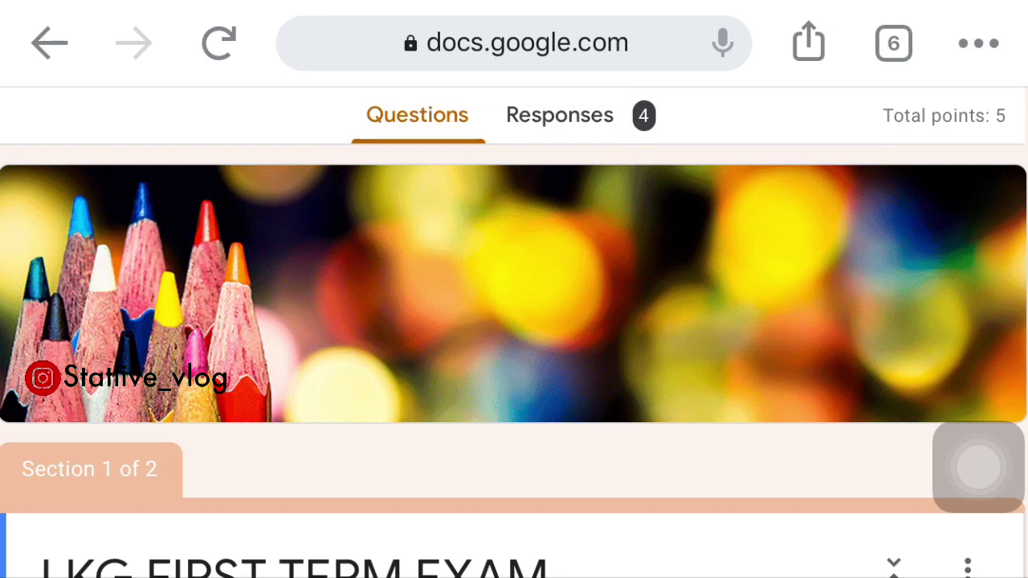
Move the LKG FIRST TERM EXAM form into the Lkg Drive folder
scroll(514, 321, "up", 2)
left_click(890, 137)
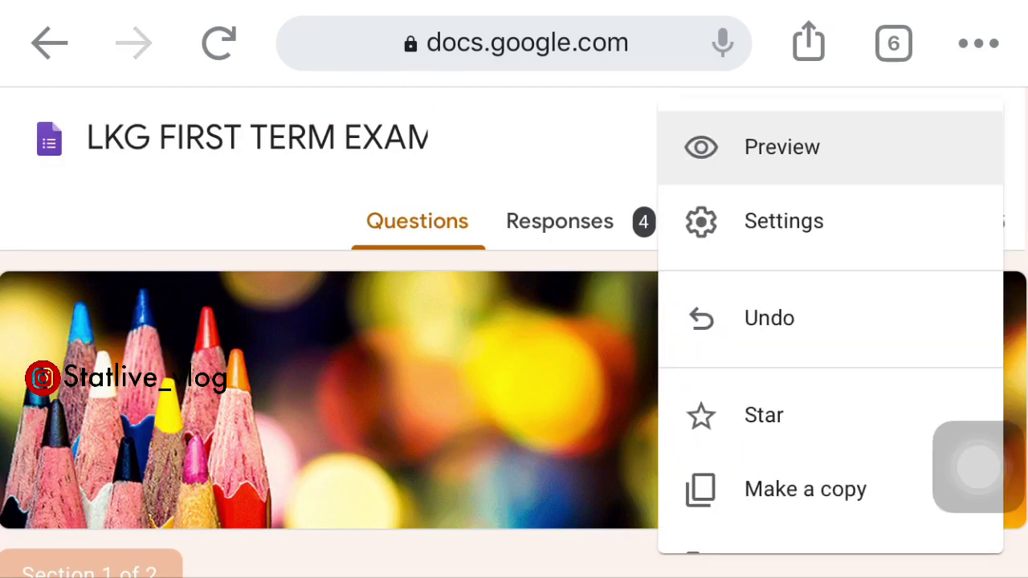
scroll(830, 322, "down", 5)
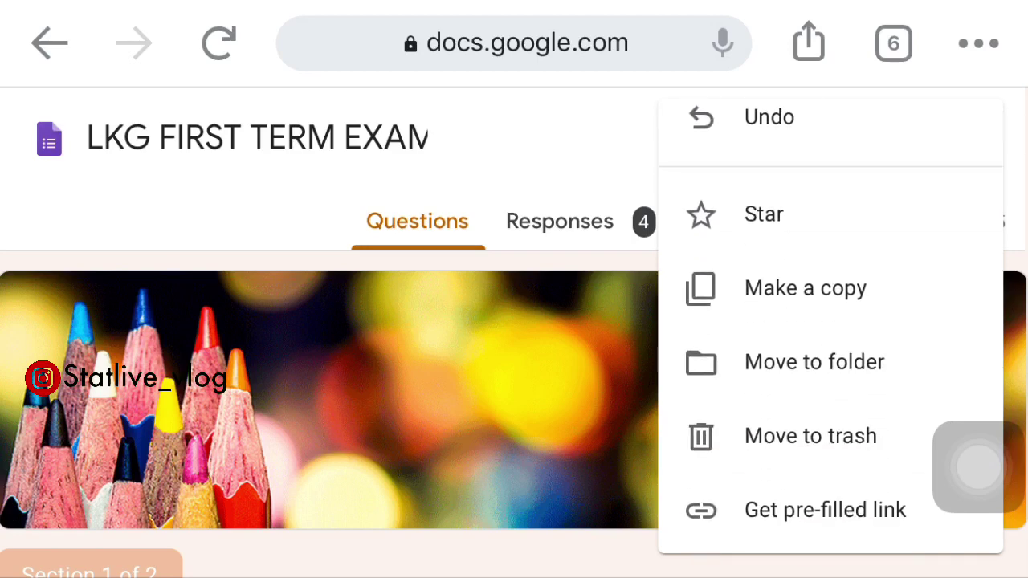
left_click(814, 362)
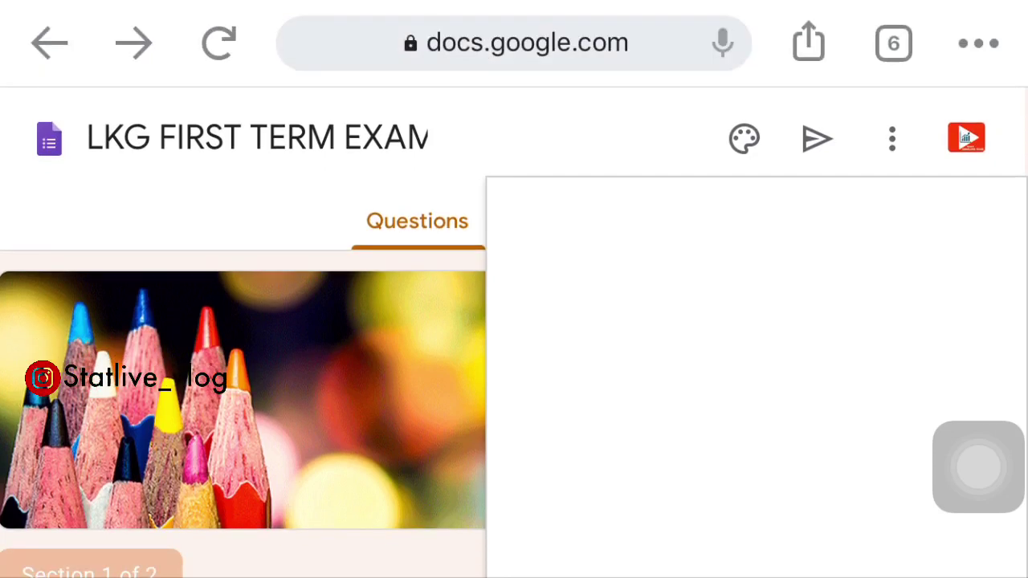
left_click(891, 138)
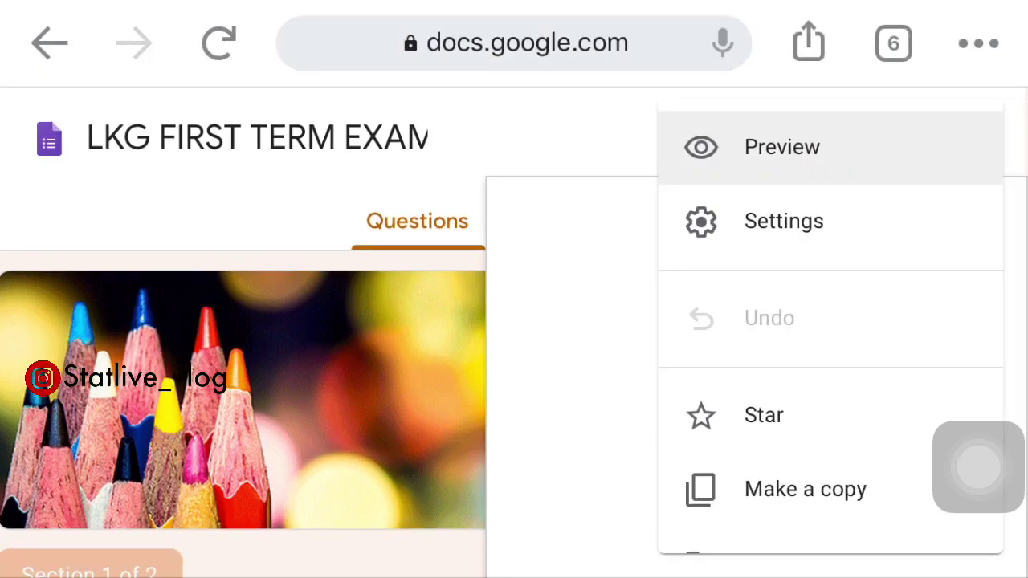
left_click(50, 43)
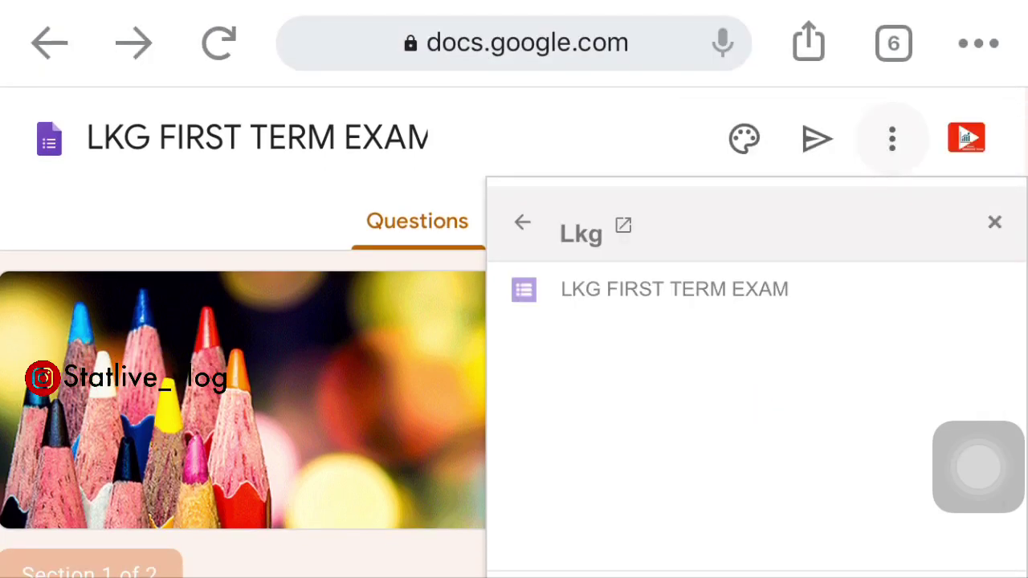
scroll(513, 321, "down", 1)
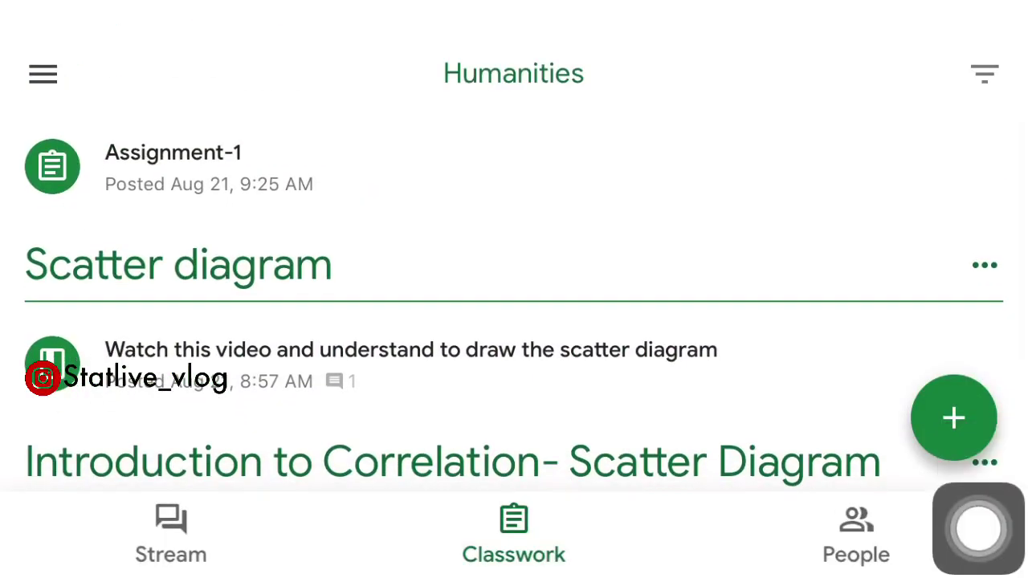
Create a new Humanities assignment titled 'Quiz' and bring up its attachment sources
scroll(514, 305, "down", 3)
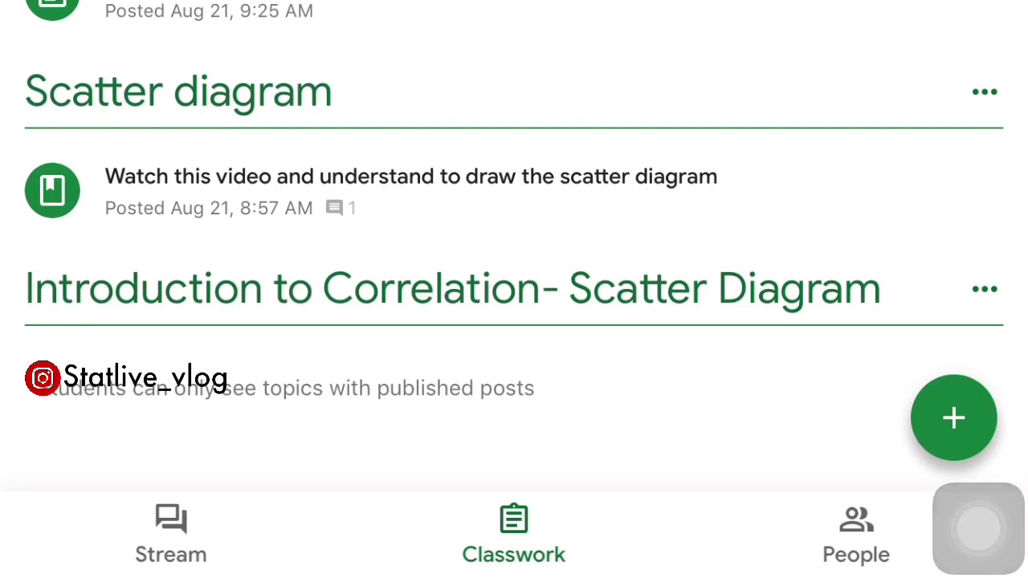
left_click(514, 533)
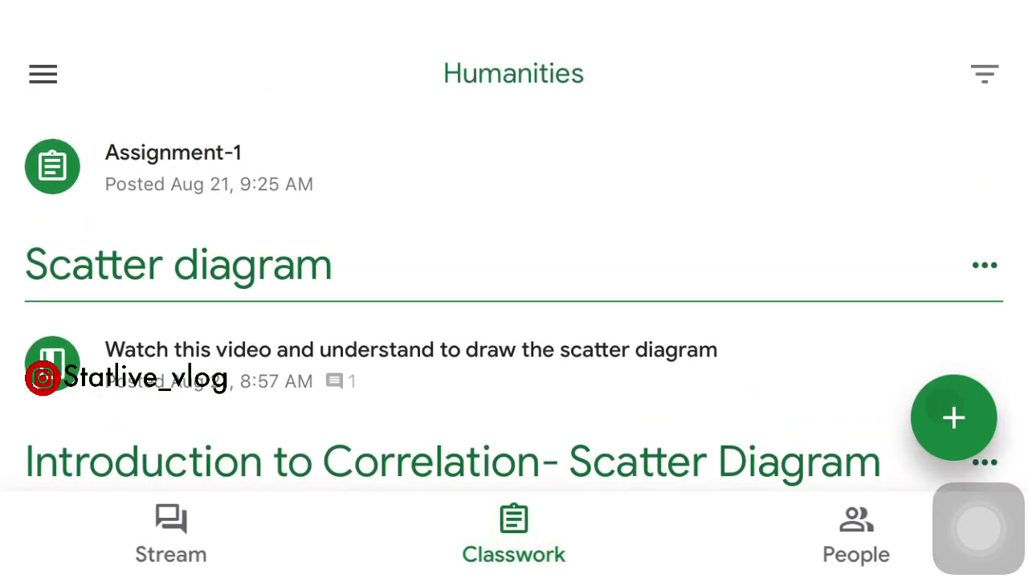
left_click(951, 416)
left_click(176, 288)
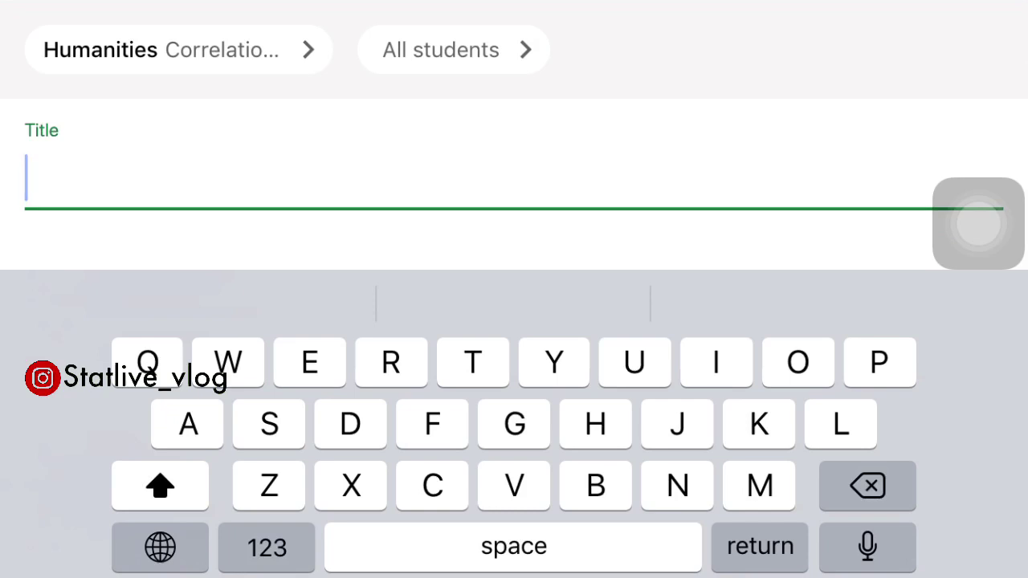
type("Qui")
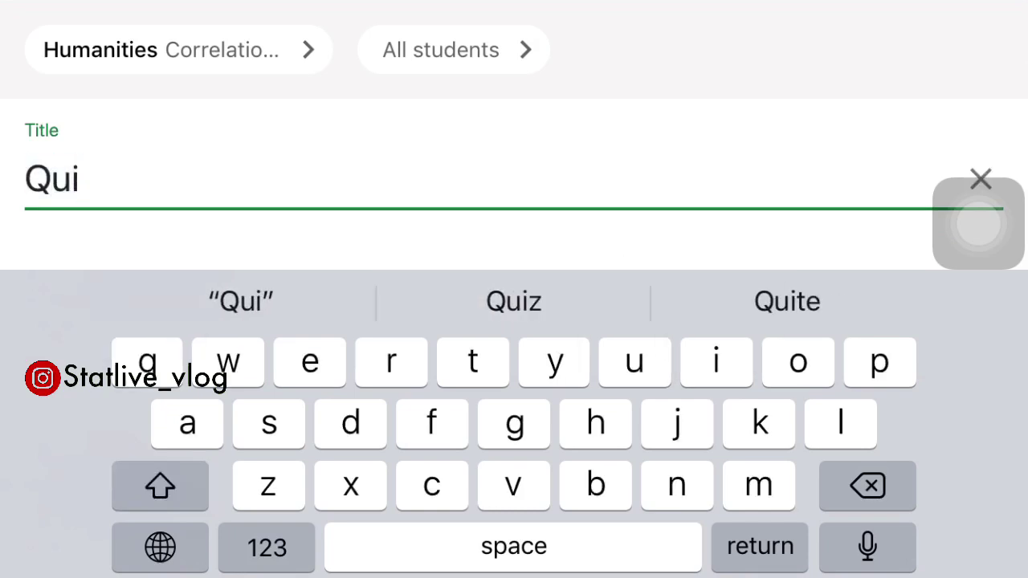
left_click(514, 301)
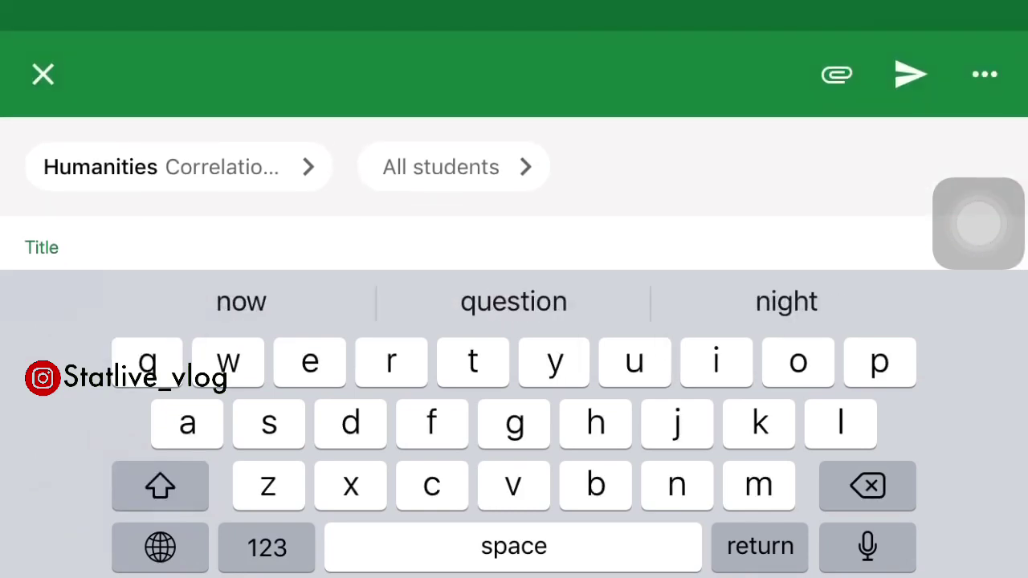
left_click(837, 74)
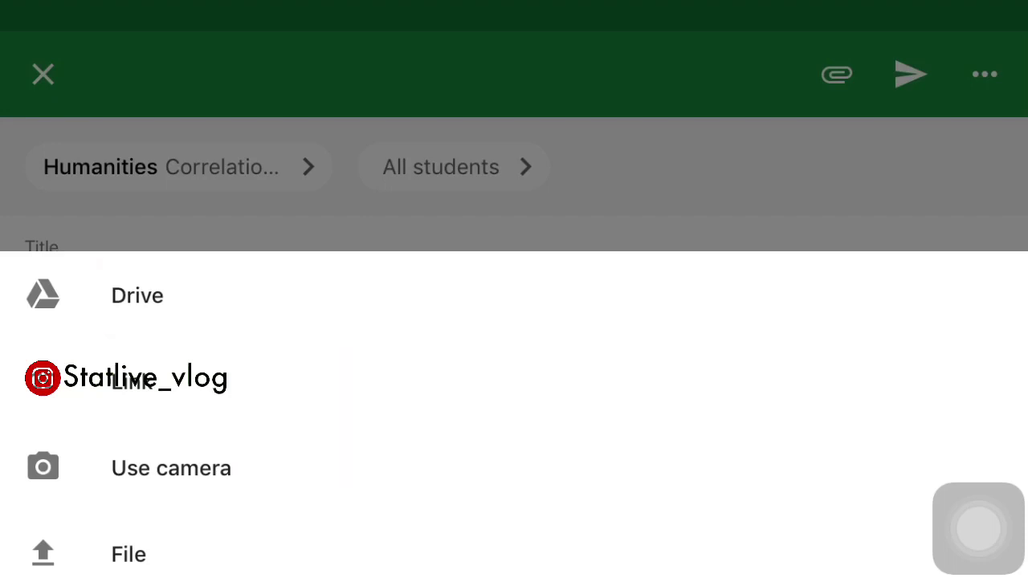
Attach the LKG FIRST TERM EXAM form from the Lkg Drive folder
left_click(136, 295)
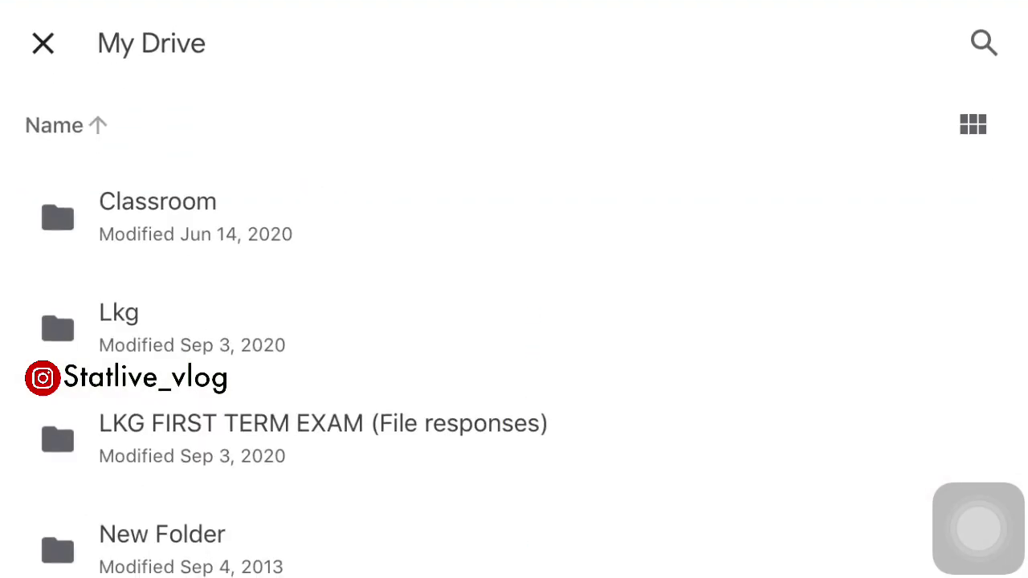
left_click(119, 326)
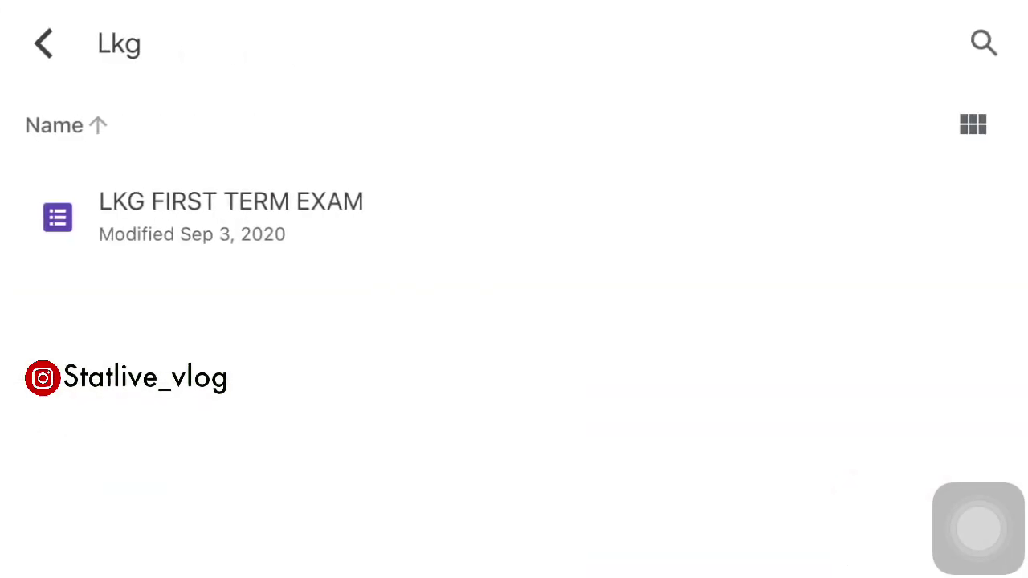
left_click(354, 217)
Re-enter 'Quiz' as the assignment title and check the attached materials
left_click(80, 294)
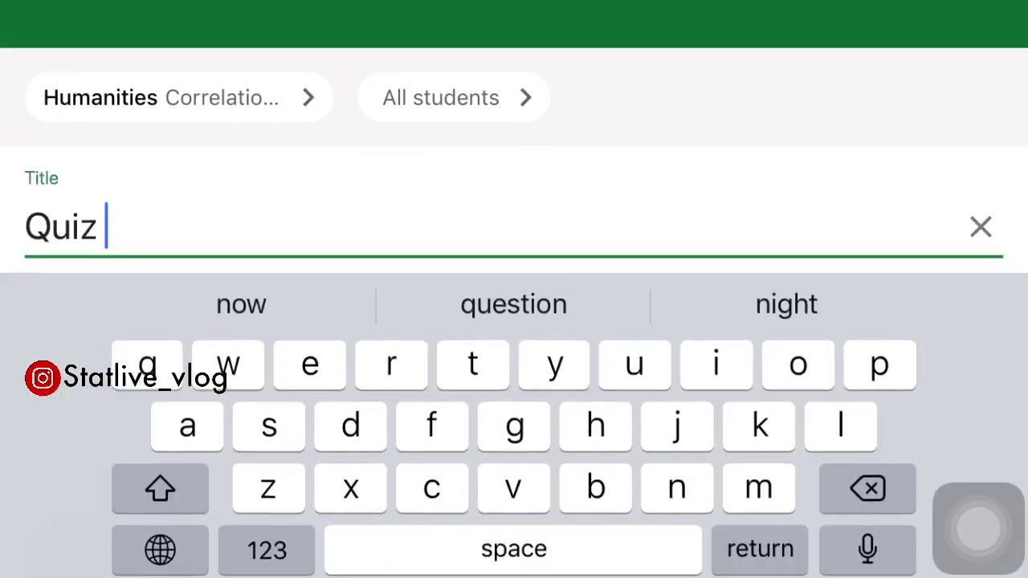
type("Quiz")
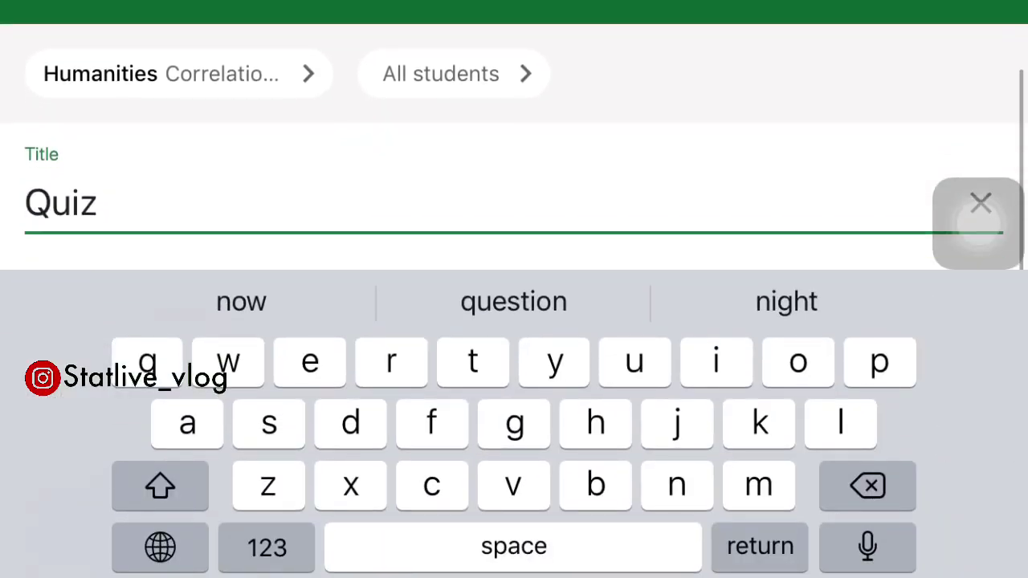
scroll(514, 144, "down", 10)
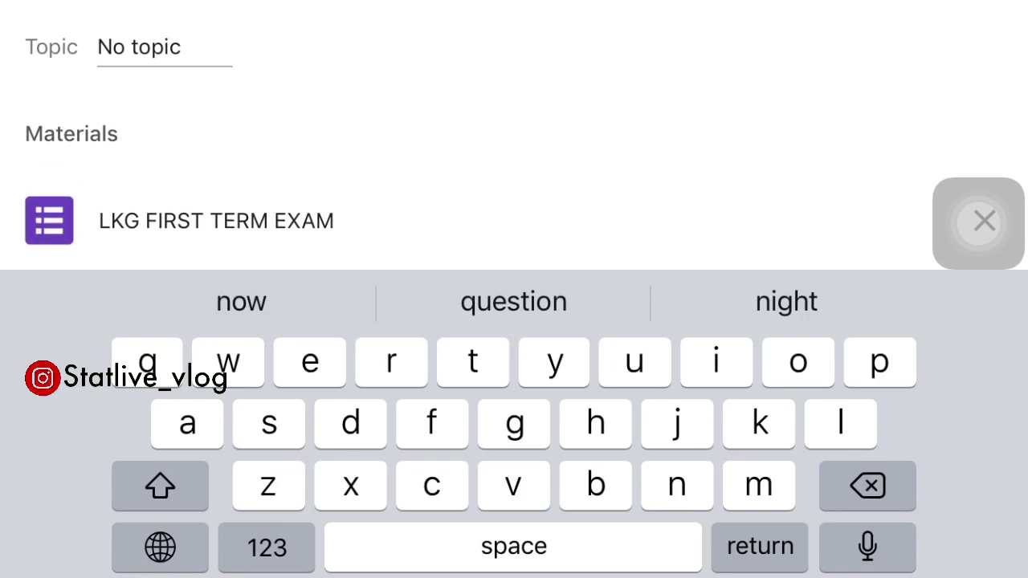
left_click_drag(977, 223, 906, 528)
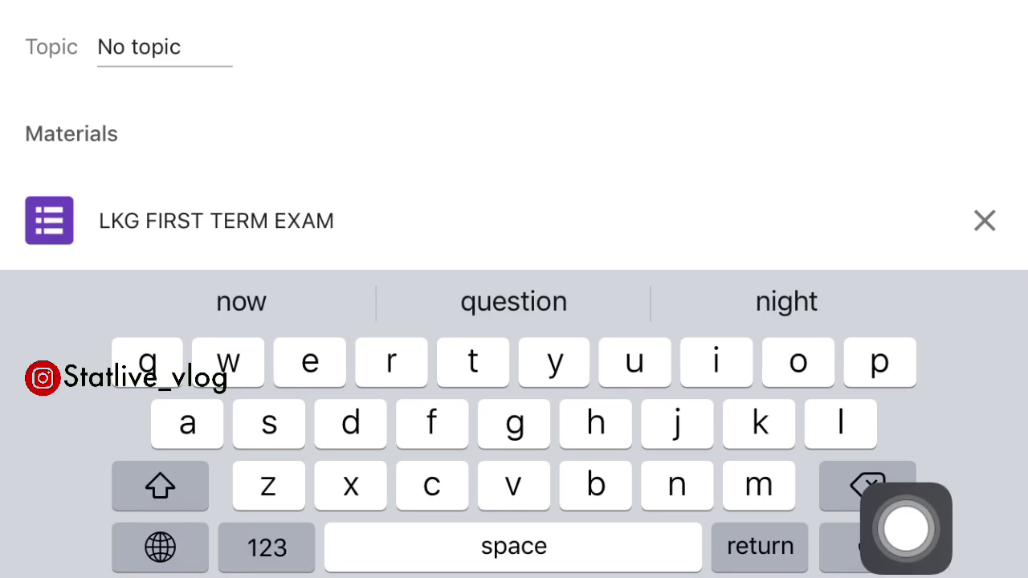
scroll(514, 136, "up", 10)
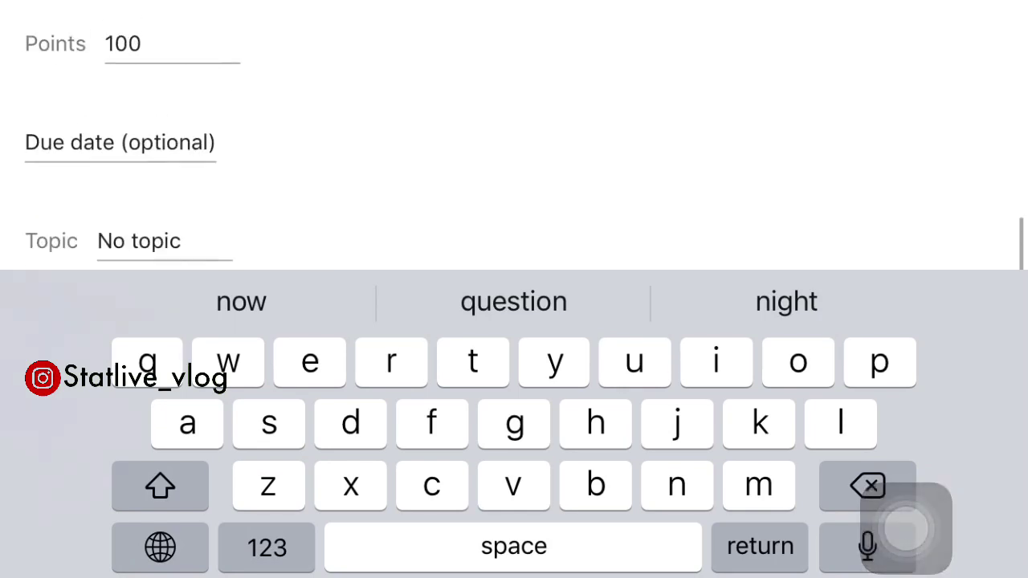